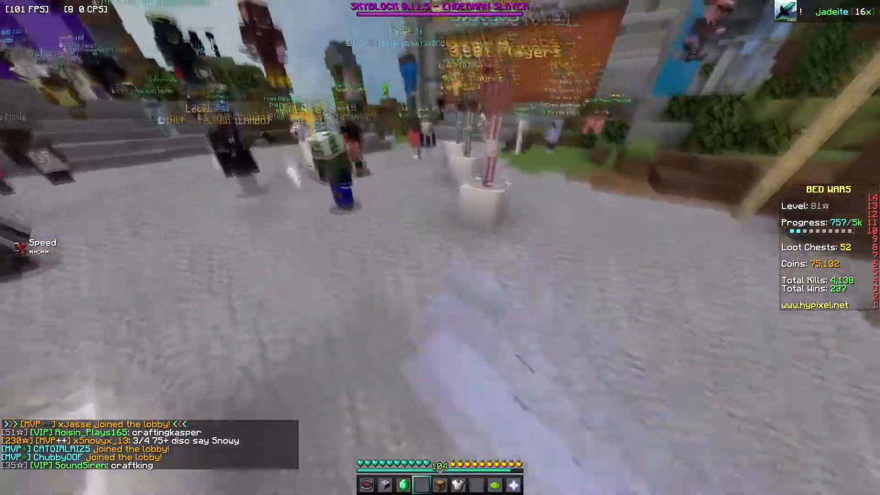
Join a solo Bed Wars match from the lobby's play menu.
key(e)
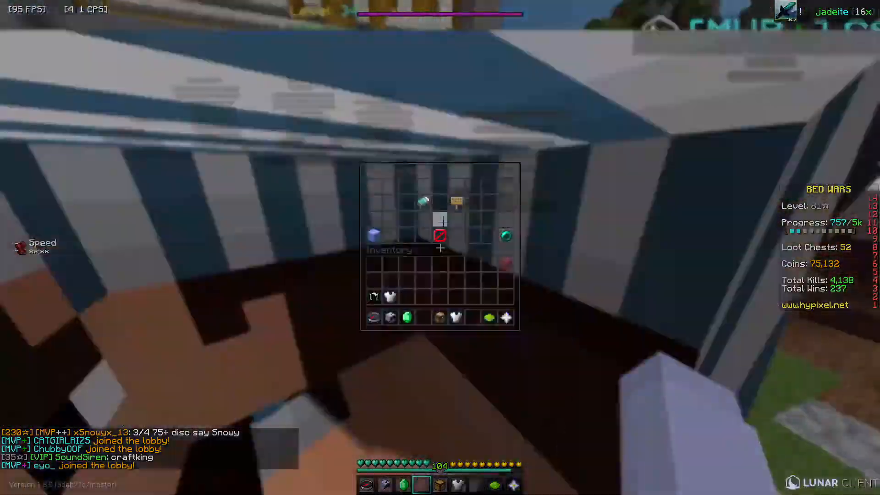
click(452, 200)
key(Escape)
right_click(440, 247)
click(424, 202)
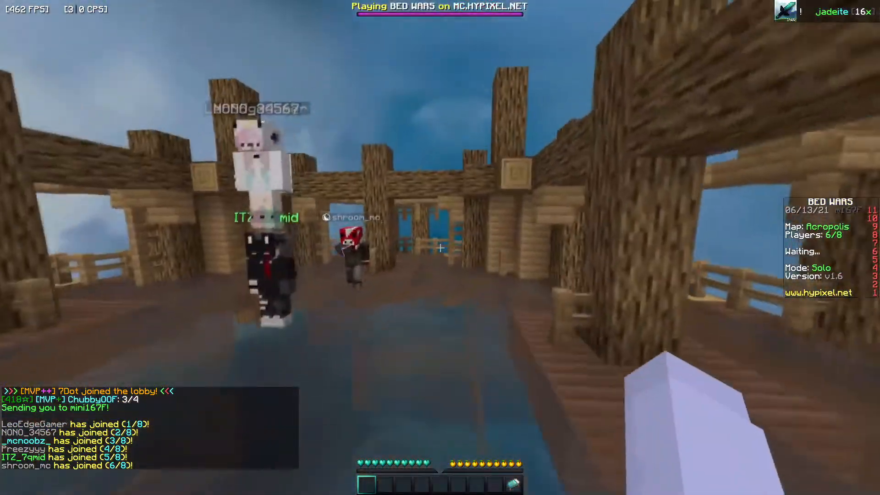
key(w)
click(440, 248)
click(440, 248)
click(441, 248)
click(440, 247)
right_click(440, 248)
key(w)
click(440, 248)
click(440, 248)
right_click(440, 247)
right_click(440, 248)
right_click(440, 248)
right_click(440, 248)
right_click(440, 247)
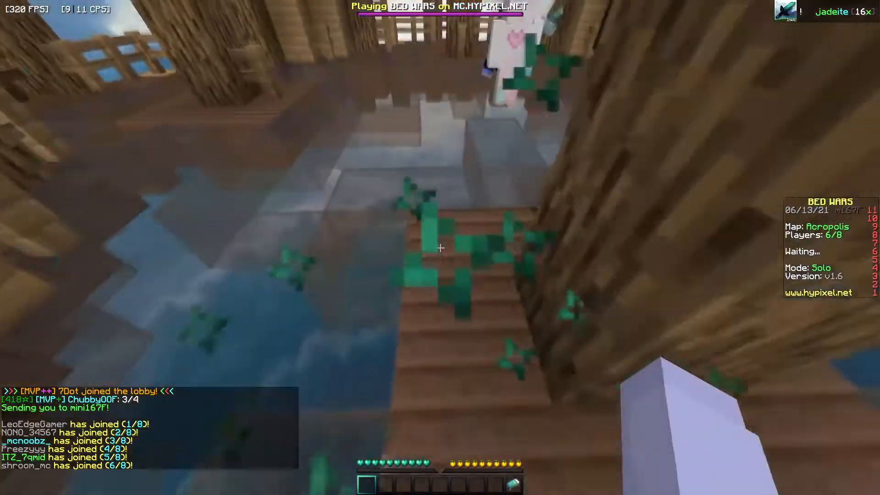
key(s)
key(space)
key(w)
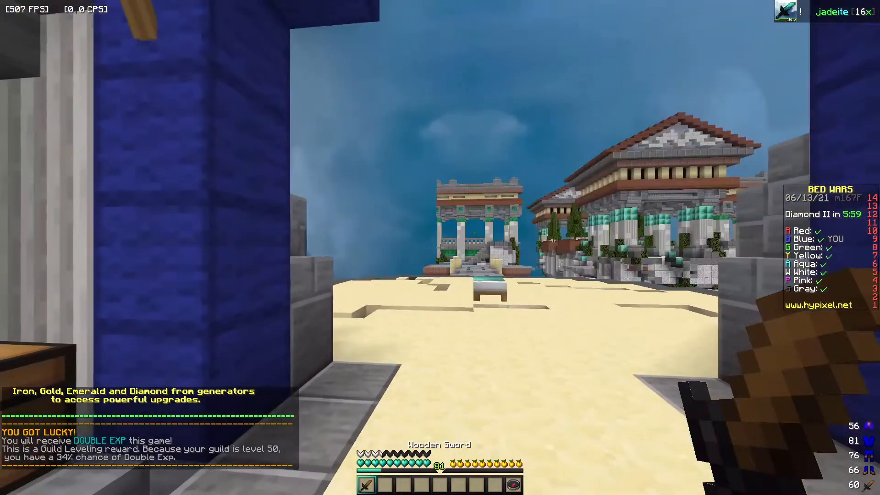
key(w)
key(F5)
key(F5)
key(F5)
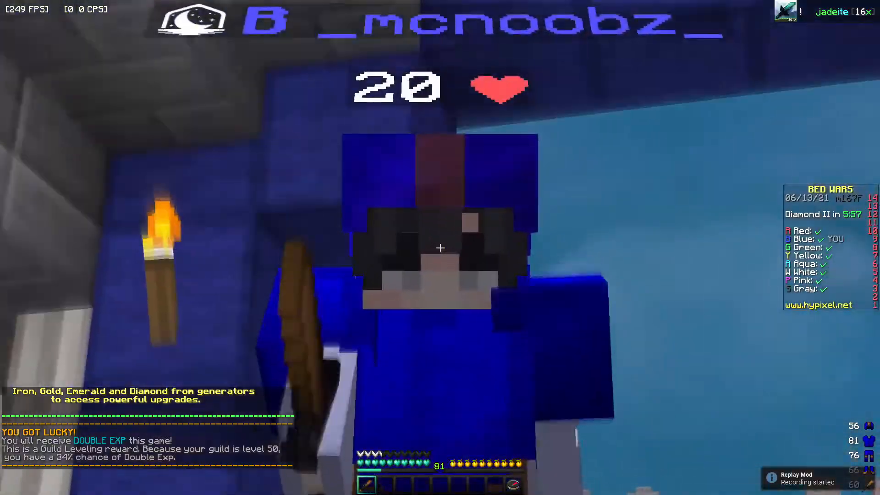
key(w)
click(440, 247)
click(440, 247)
click(440, 247)
click(440, 247)
click(440, 247)
click(440, 247)
click(440, 247)
key(w)
click(440, 248)
click(440, 248)
click(440, 247)
key(F5)
key(F5)
key(F5)
Buy wool and a stone sword from the item shop at the island base.
key(w)
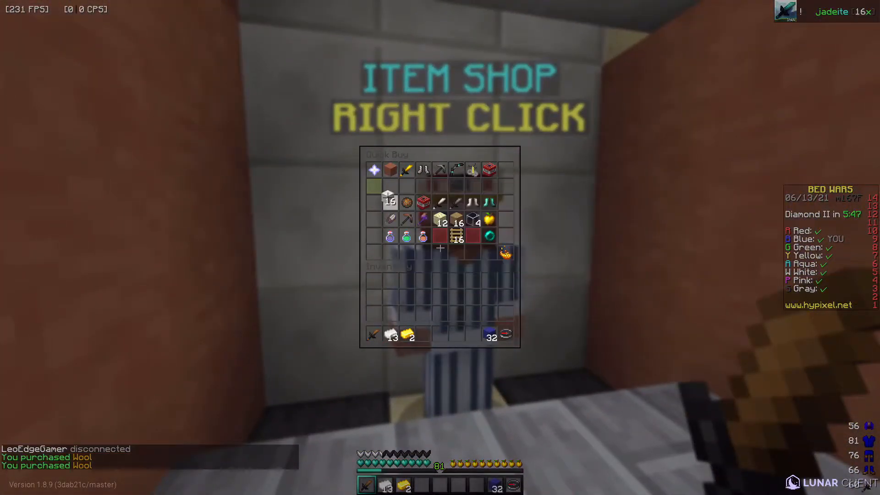
click(389, 201)
key(Escape)
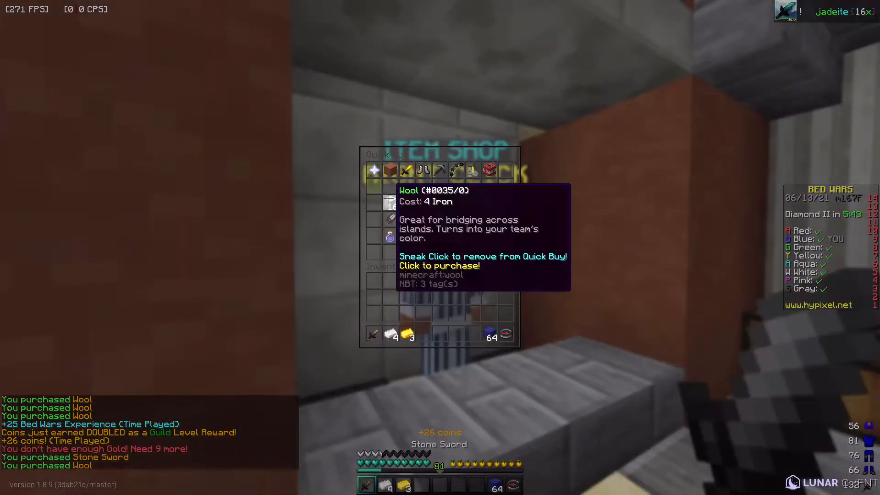
click(389, 202)
key(Escape)
Cover the team's bed with blue wool blocks.
key(F5)
key(F5)
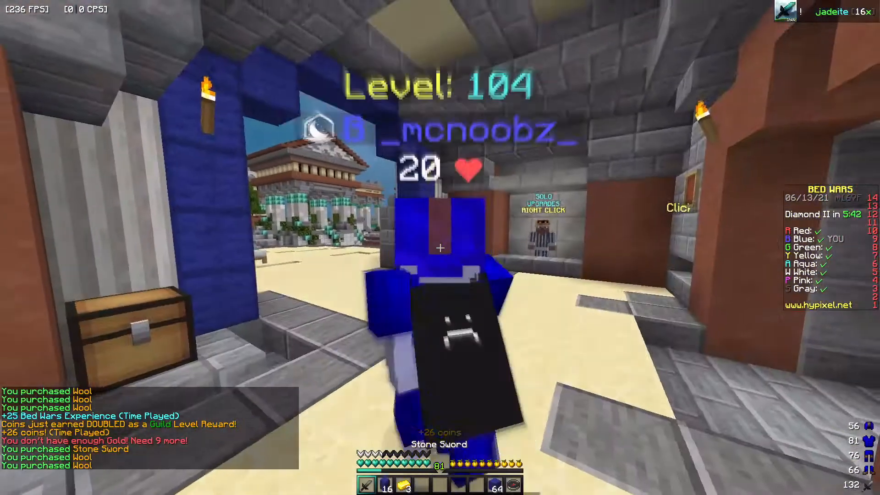
key(2)
right_click(440, 248)
right_click(440, 248)
right_click(440, 247)
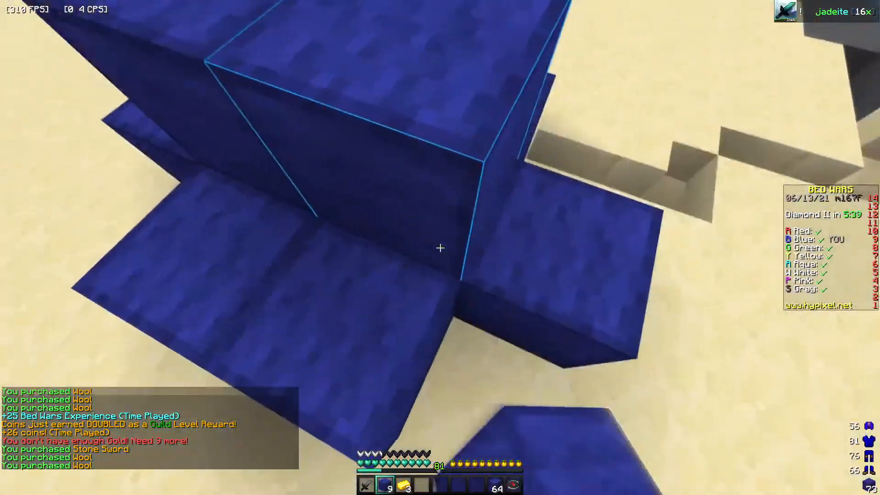
right_click(440, 247)
click(440, 248)
key(1)
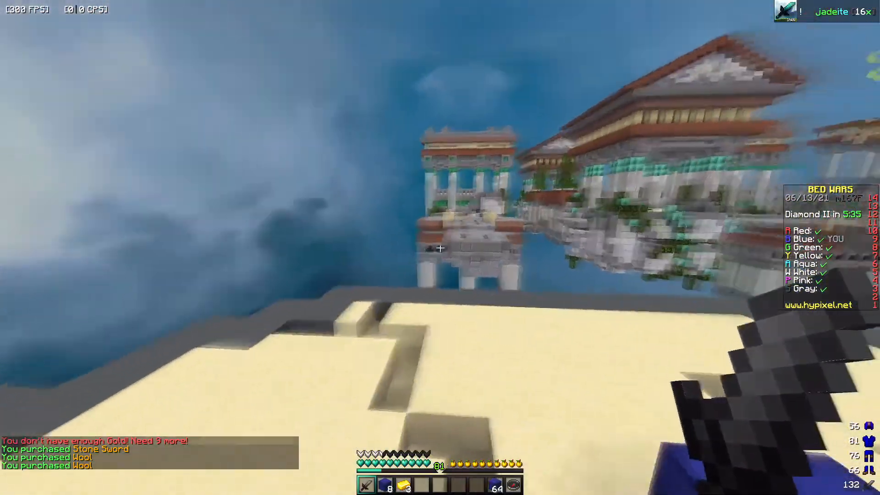
click(440, 247)
click(440, 248)
click(440, 248)
click(440, 248)
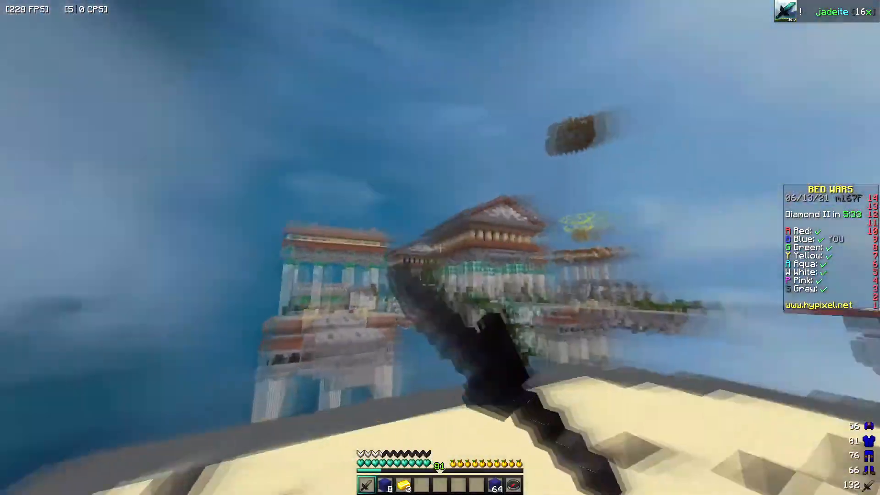
click(440, 247)
click(440, 247)
click(440, 248)
click(440, 248)
click(441, 248)
click(440, 248)
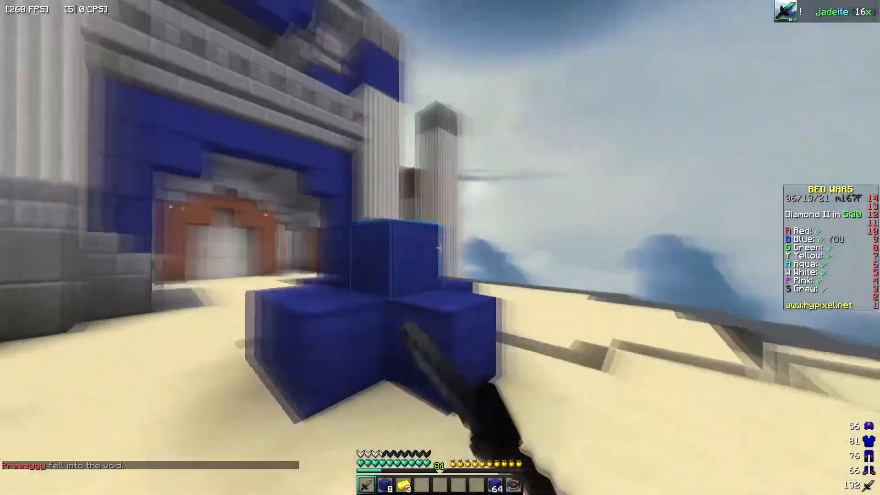
click(440, 248)
click(440, 247)
click(440, 247)
click(441, 247)
click(440, 247)
click(440, 248)
click(440, 247)
Build a blue wool bridge from the covered bed out past the island's edge.
key(8)
right_click(440, 247)
right_click(440, 248)
right_click(440, 248)
right_click(440, 247)
right_click(440, 248)
right_click(440, 247)
right_click(440, 248)
right_click(441, 248)
right_click(440, 247)
right_click(440, 248)
right_click(440, 248)
right_click(440, 247)
right_click(440, 247)
right_click(440, 248)
right_click(440, 247)
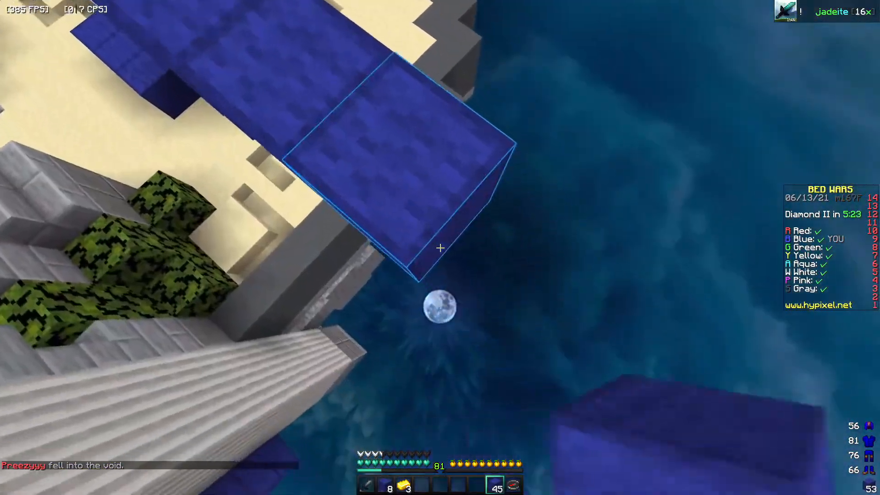
key(1)
click(440, 248)
click(440, 248)
click(440, 248)
click(440, 248)
click(440, 247)
click(440, 247)
click(441, 247)
click(440, 247)
click(440, 247)
click(440, 248)
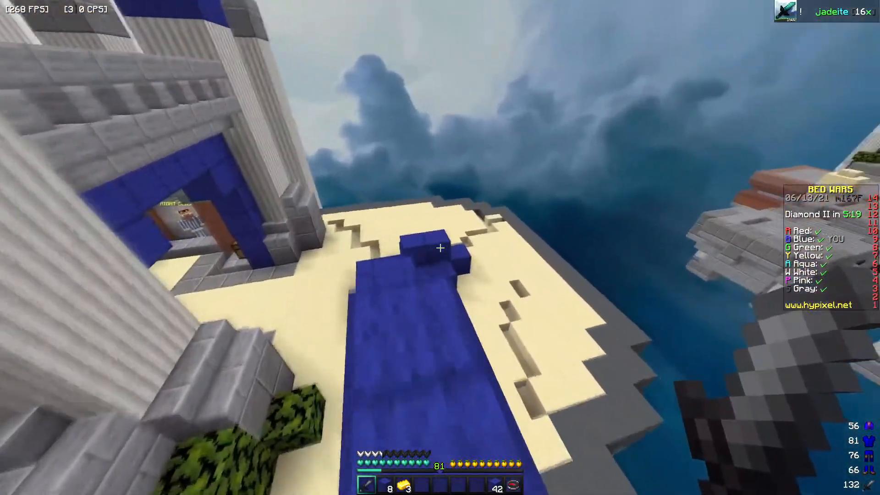
click(440, 248)
click(440, 247)
click(440, 247)
click(440, 247)
click(440, 247)
click(440, 247)
click(440, 248)
click(440, 247)
click(440, 247)
click(440, 247)
click(440, 248)
click(440, 247)
right_click(440, 248)
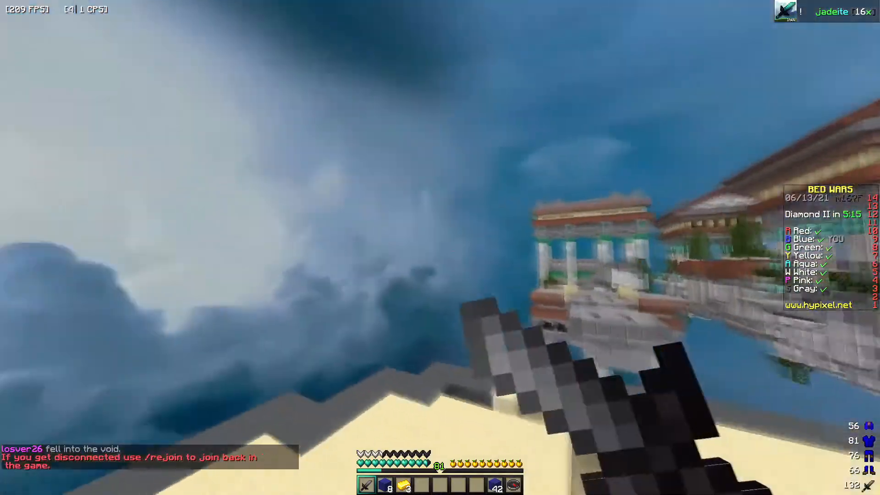
click(440, 248)
click(440, 248)
click(440, 247)
right_click(440, 248)
click(440, 248)
right_click(441, 248)
click(440, 248)
right_click(440, 248)
click(440, 247)
right_click(440, 248)
click(440, 247)
right_click(440, 248)
click(440, 248)
right_click(440, 248)
click(440, 248)
right_click(440, 247)
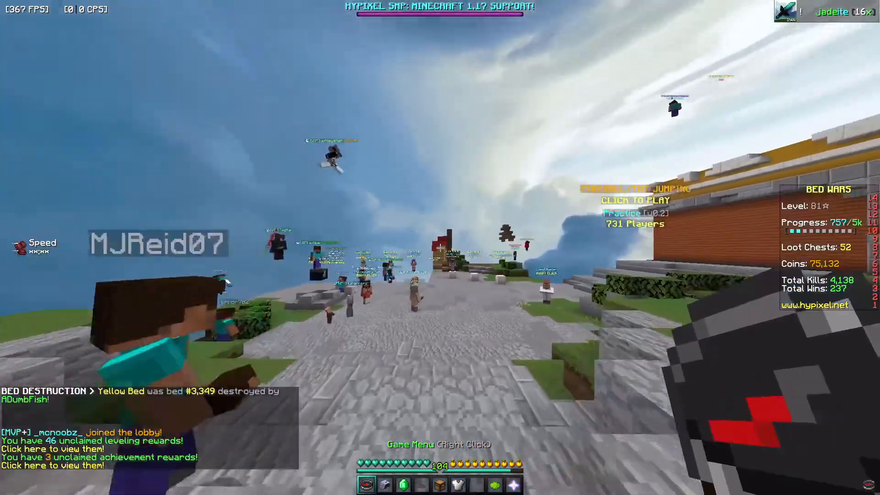
Disconnect from the Bed Wars lobby, save the replay as 2021_06_13_18_32_45 and return to the main menu.
key(w)
key(4)
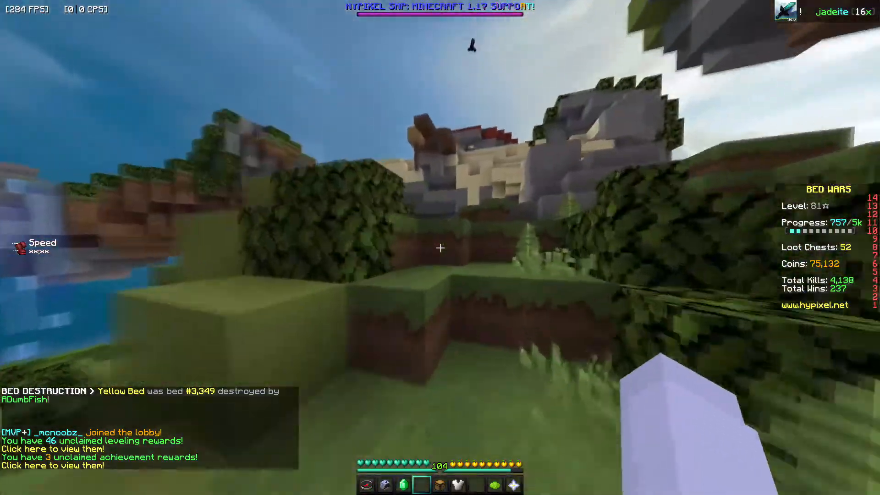
key(Escape)
click(440, 228)
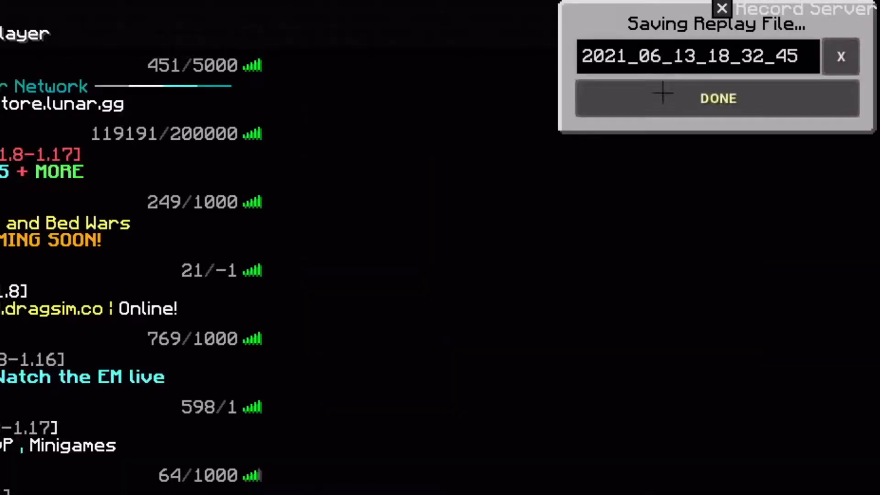
click(663, 94)
click(556, 472)
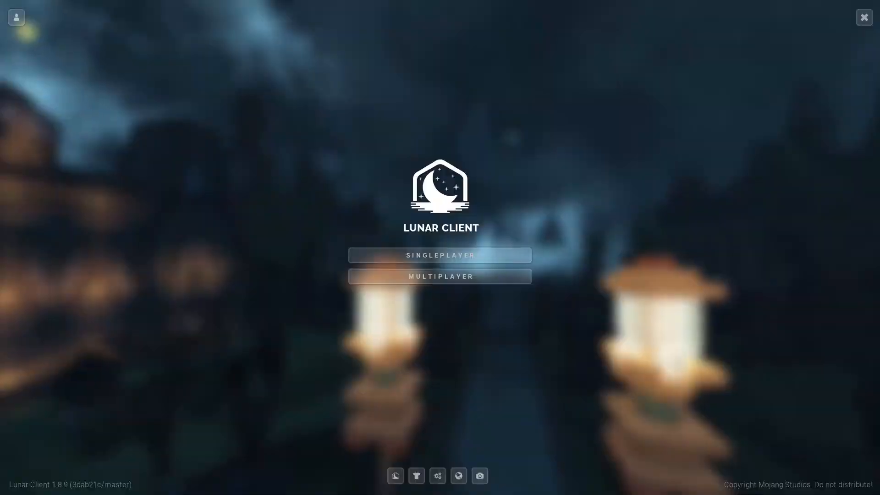
Check the recordings in the Replay Viewer, leave it and open a singleplayer world with the yellow team's base.
click(480, 476)
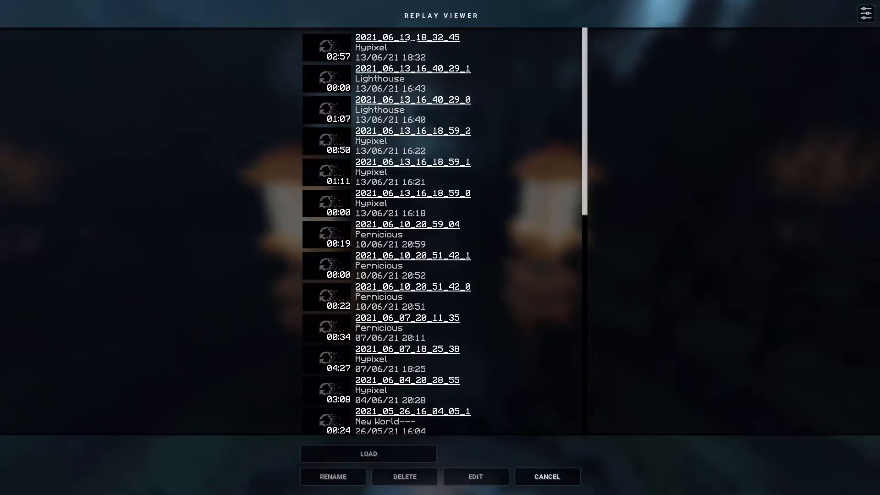
click(546, 476)
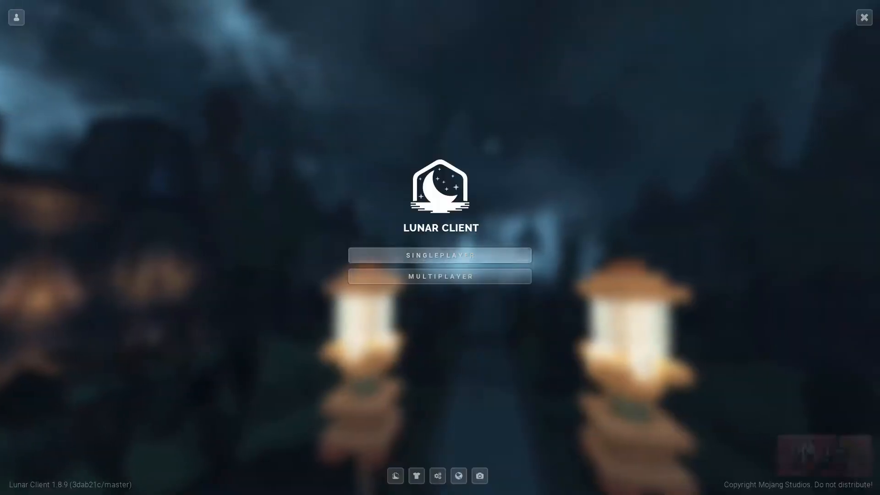
click(442, 253)
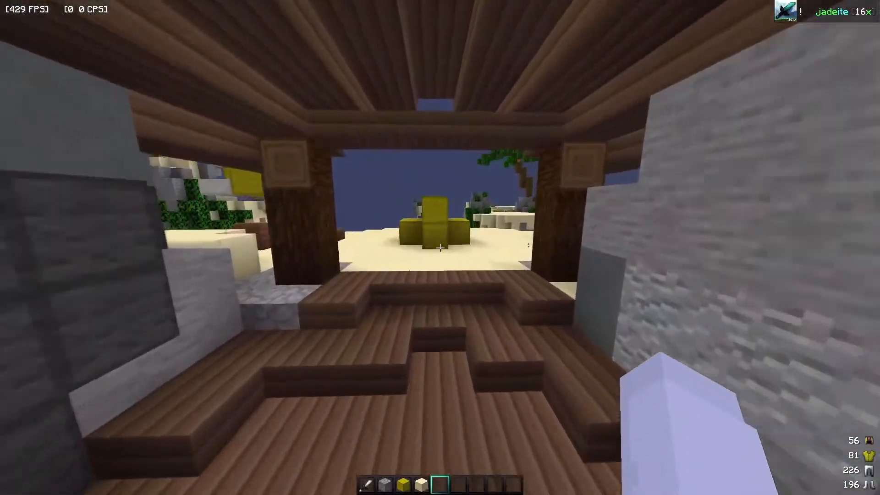
key(w)
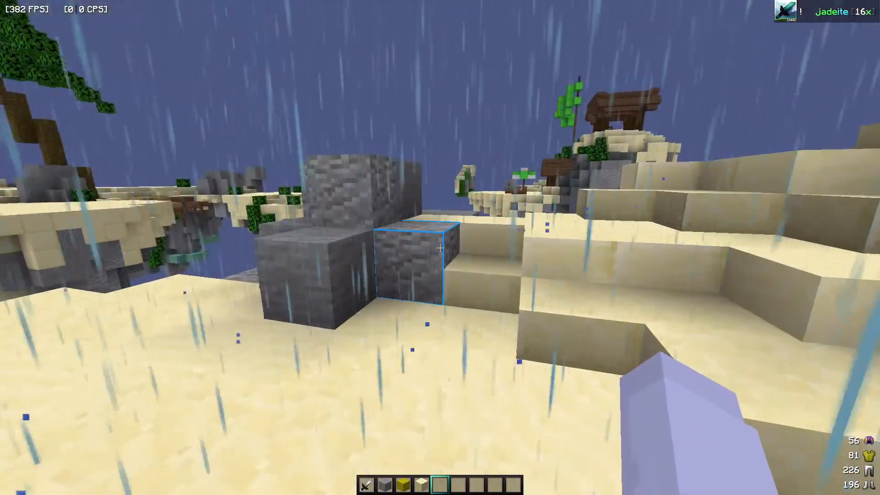
Change the world's weather to clear with the command /weather clear.
key(slash)
text(weather clea)
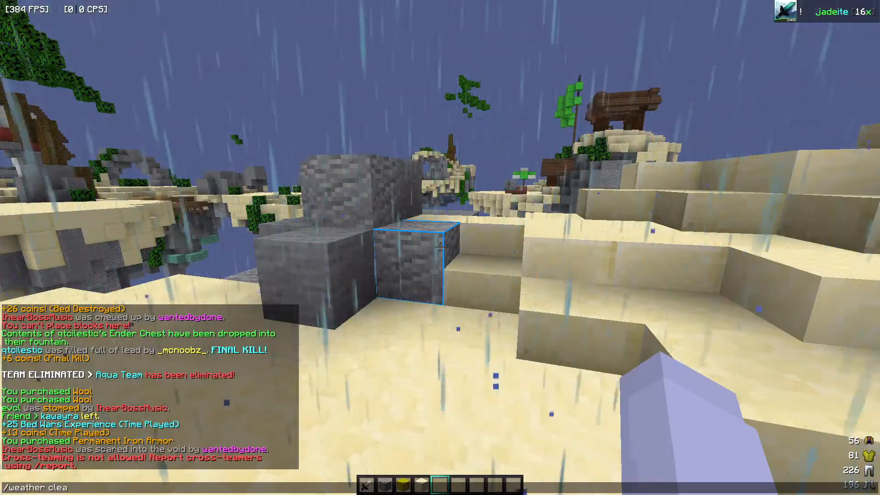
text(r)
key(Return)
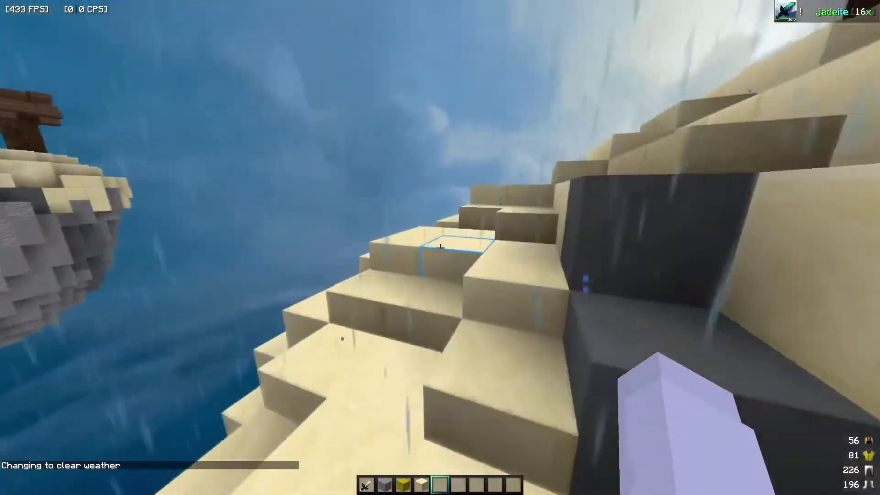
Move around the yellow team's island to examine its blocks, the sky and the sword in hand.
key(w)
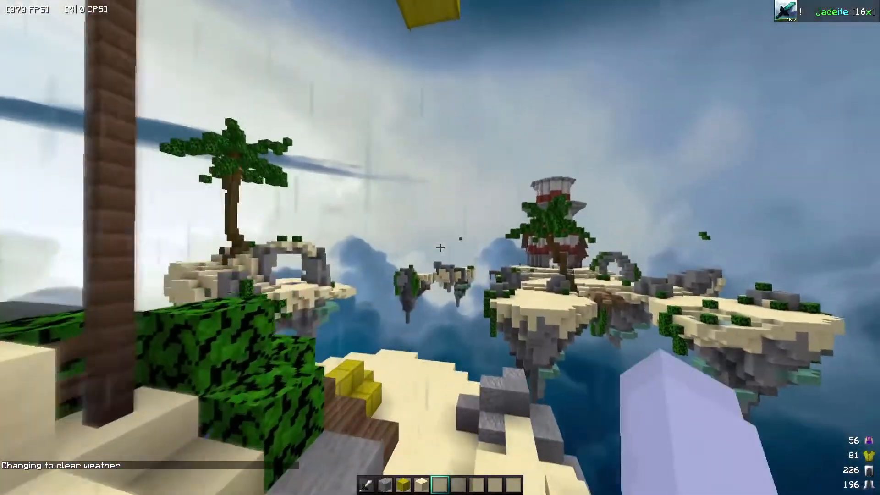
click(440, 247)
key(w)
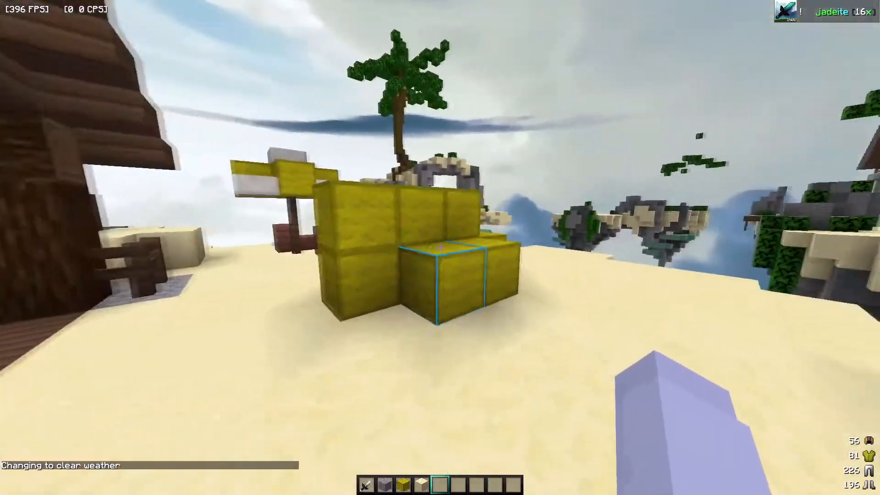
key(space)
key(w)
key(space)
click(440, 247)
key(w)
key(space)
key(1)
click(440, 247)
key(w)
key(space)
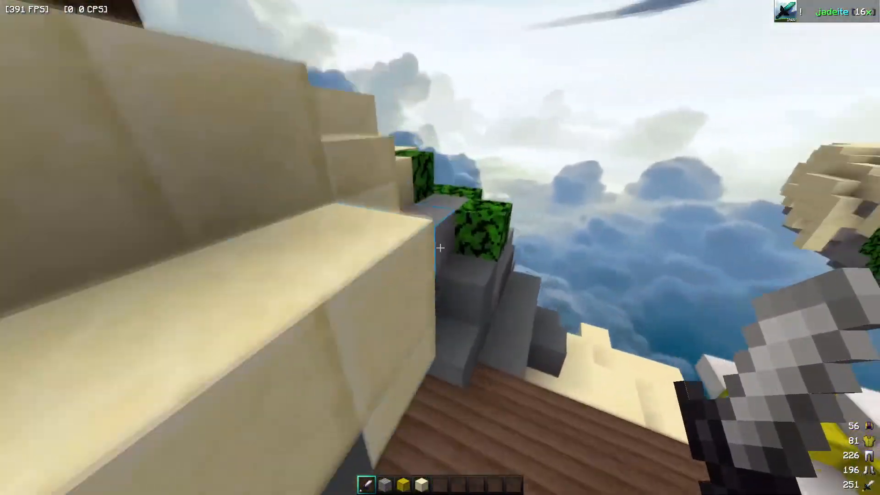
Replace the held sword with a diamond sword and equip diamond leggings and boots from the creative inventory.
text(eaa)
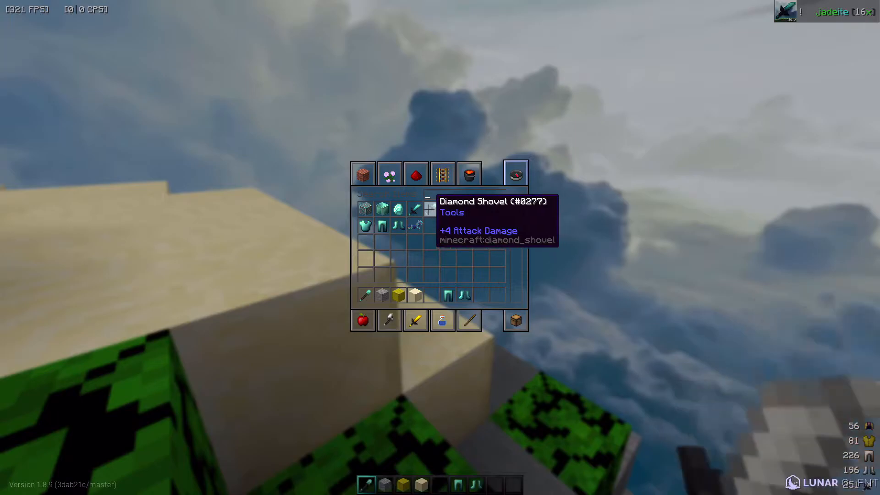
text(ewd)
key(Escape)
key(e)
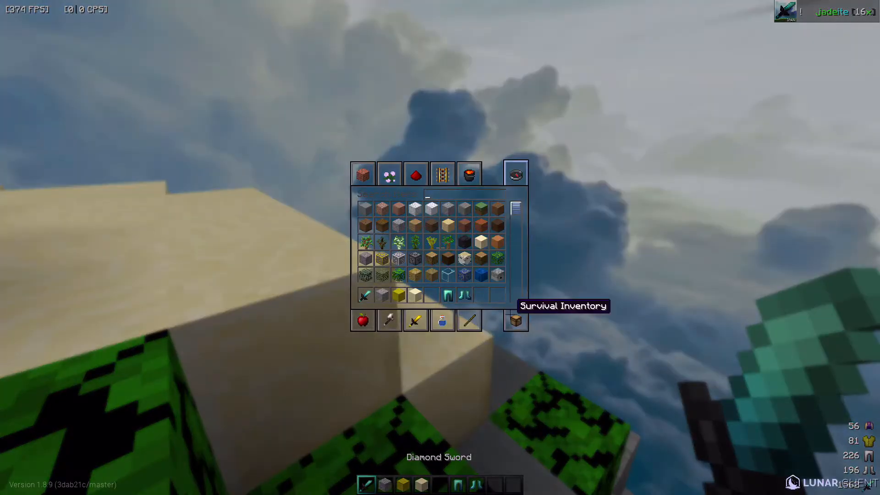
shift+click(451, 292)
key(e)
Cycle through the camera perspectives and swing the diamond sword to examine the character's diamond gear.
key(F5)
key(F5)
key(F5)
click(440, 248)
key(w)
click(440, 248)
click(440, 248)
click(440, 247)
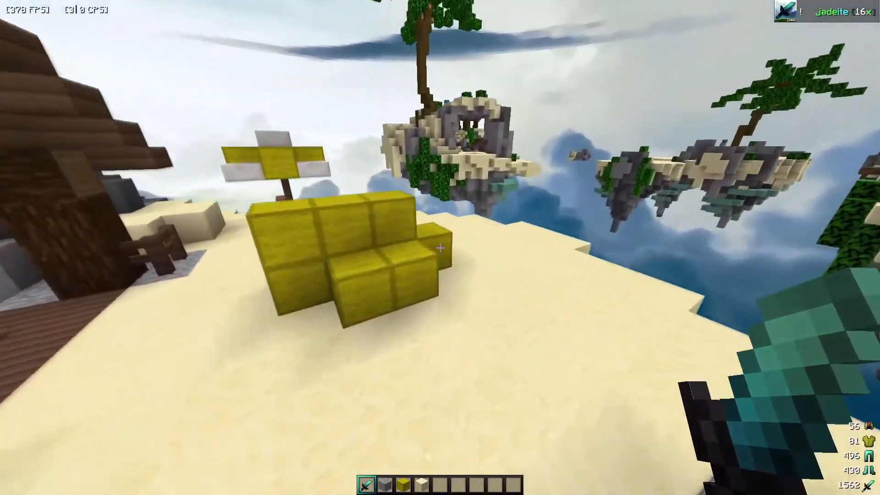
Walk around the yellow team's island while swinging and blocking with the diamond sword to examine its texture and the surroundings.
key(w)
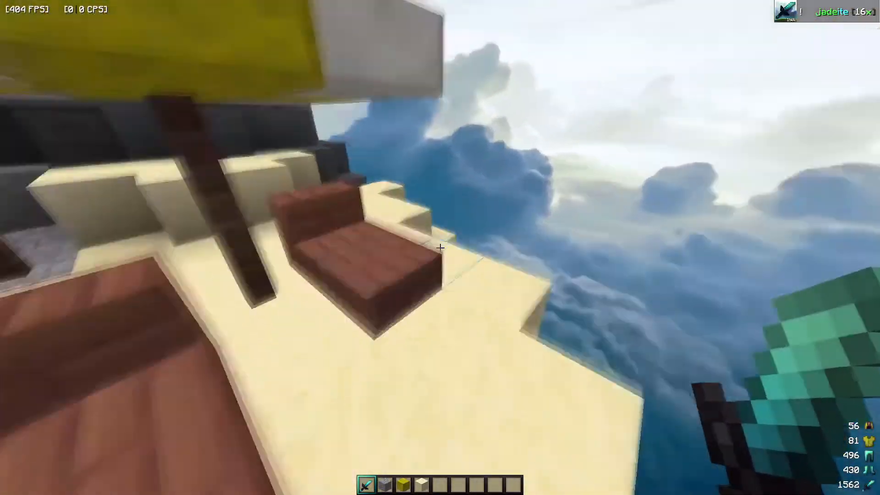
click(440, 247)
click(440, 247)
click(440, 248)
click(440, 248)
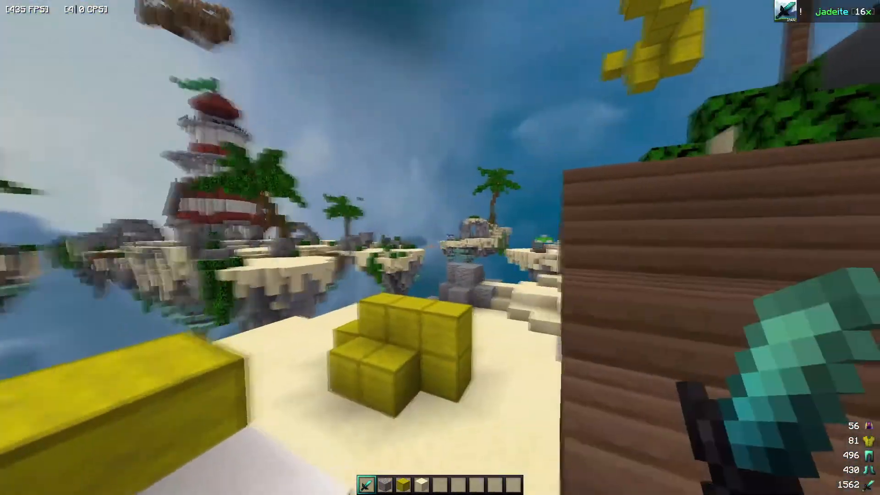
key(w)
key(w)
click(440, 248)
right_click(440, 248)
click(440, 248)
right_click(440, 248)
click(440, 247)
key(w)
click(440, 247)
click(440, 247)
click(441, 248)
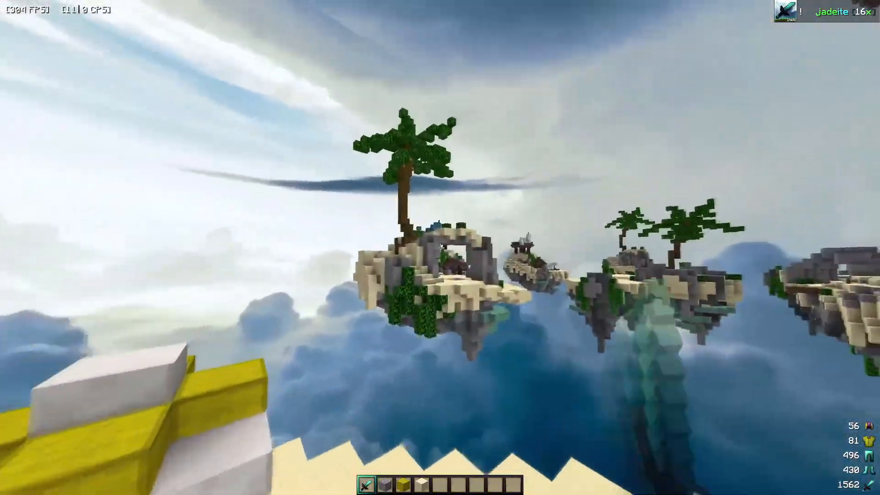
click(440, 247)
click(440, 248)
click(440, 248)
click(440, 247)
key(w)
click(440, 248)
click(440, 248)
click(440, 247)
click(440, 247)
click(440, 247)
click(440, 247)
click(440, 248)
key(w)
click(440, 248)
click(440, 248)
click(440, 248)
click(440, 248)
click(440, 248)
click(440, 247)
click(440, 248)
key(w)
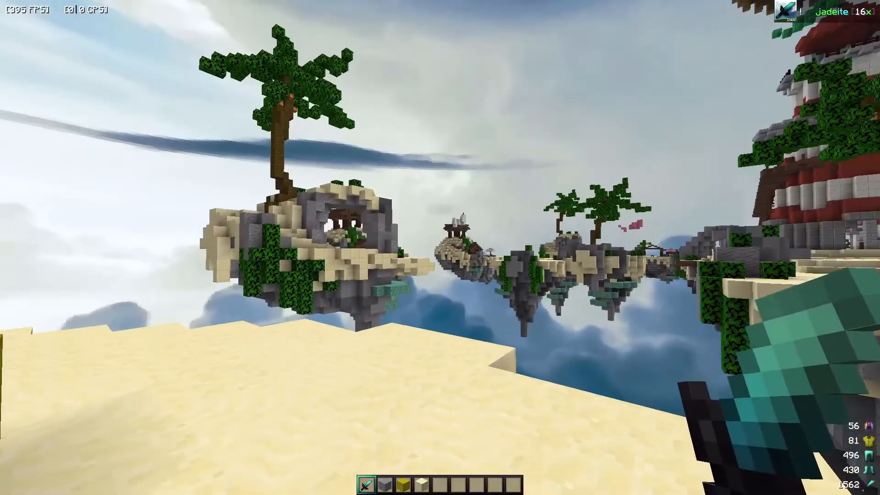
Save and quit the singleplayer world, and load the Bed Wars recording from the Replay Viewer.
key(Escape)
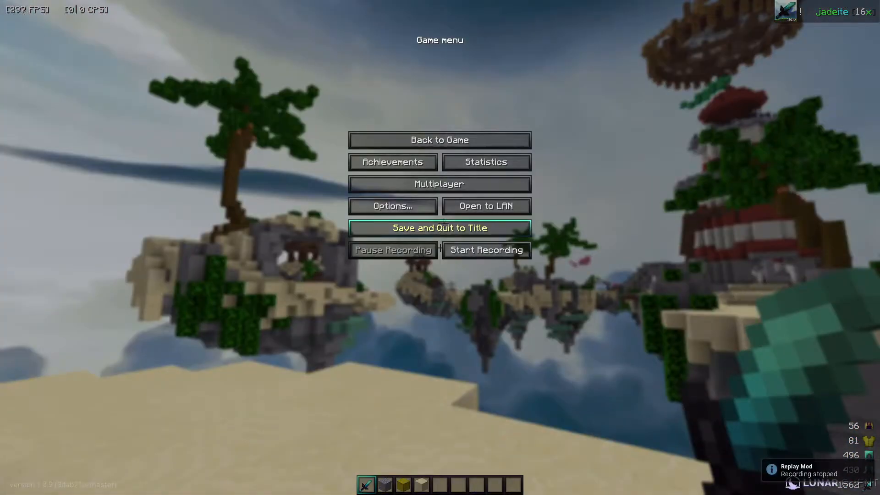
click(440, 228)
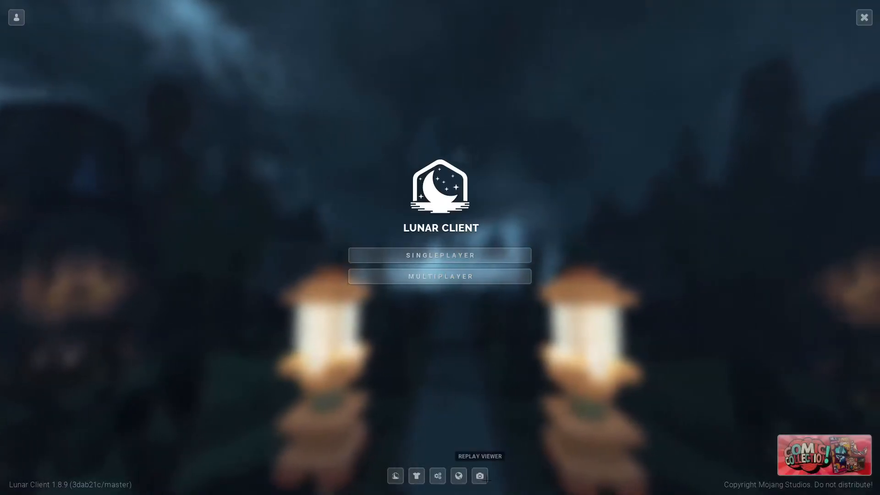
click(480, 476)
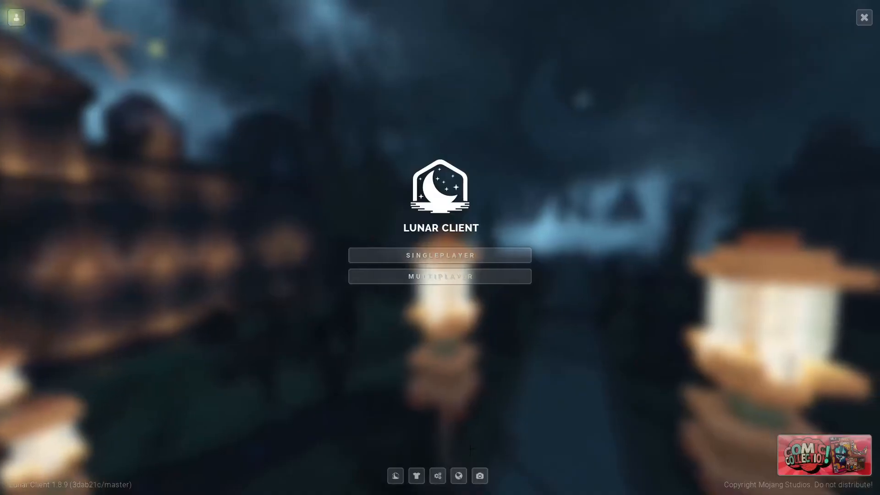
click(480, 476)
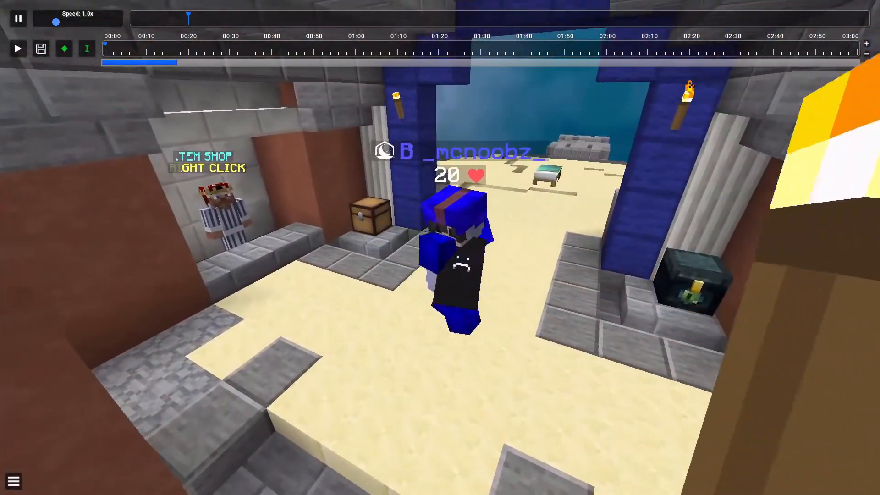
Check the key bindings in the Controls settings, from the gameplay section to the Replay Mod section, and return to the replay.
key(Escape)
click(395, 207)
click(513, 172)
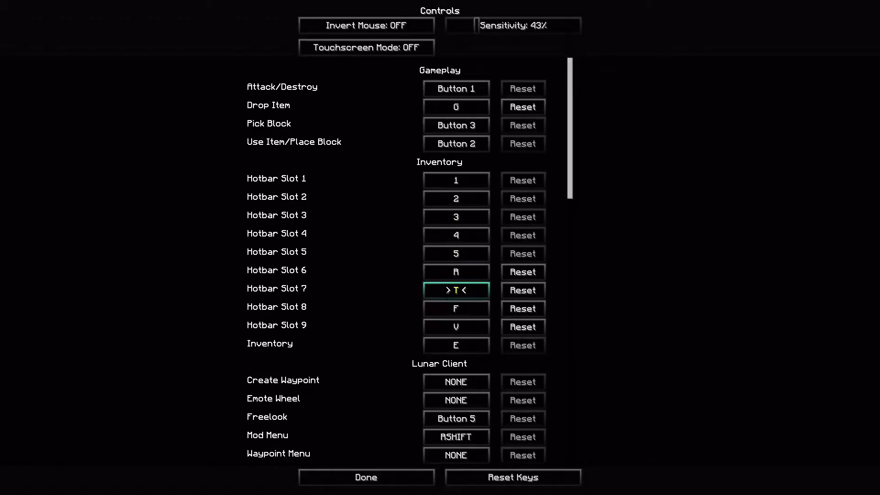
scroll(456, 291, down, 15)
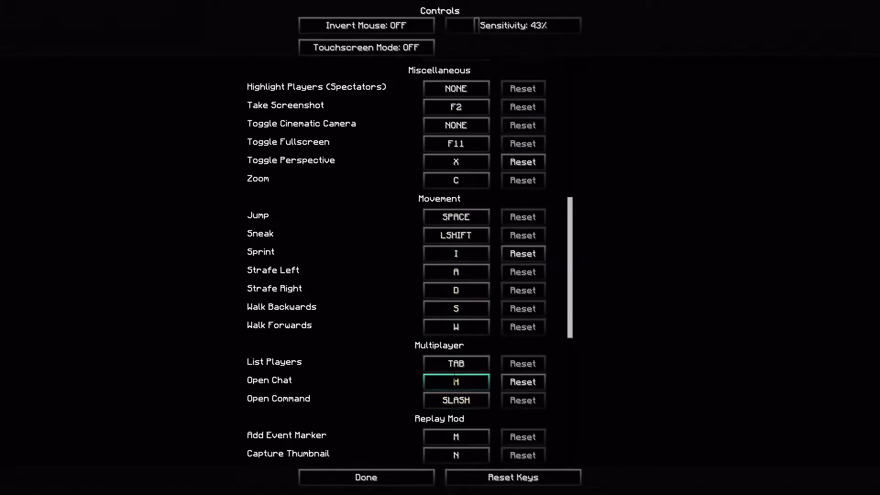
click(367, 477)
key(Escape)
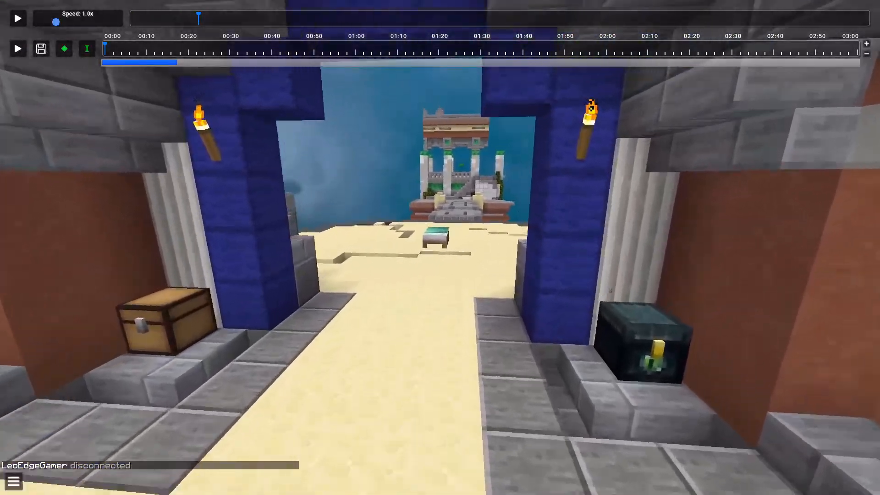
Lower the field of view to 51 and bring the replay camera in front of the running blue player.
key(Escape)
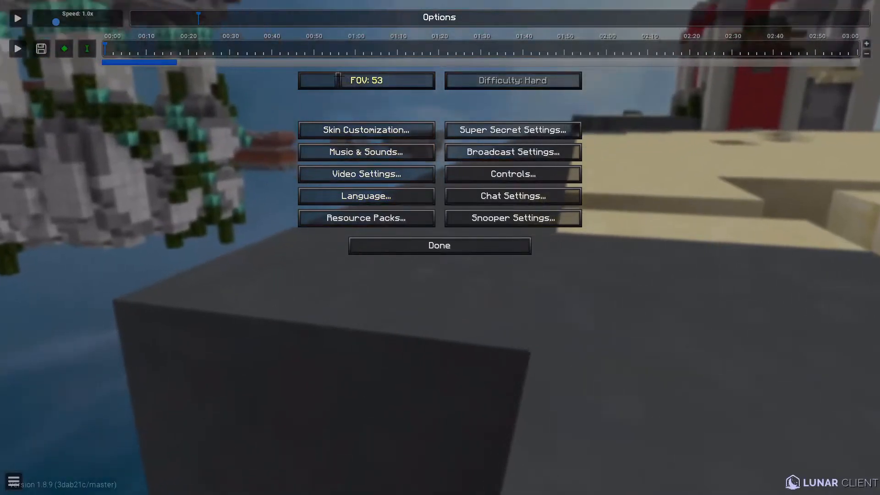
key(Escape)
key(a)
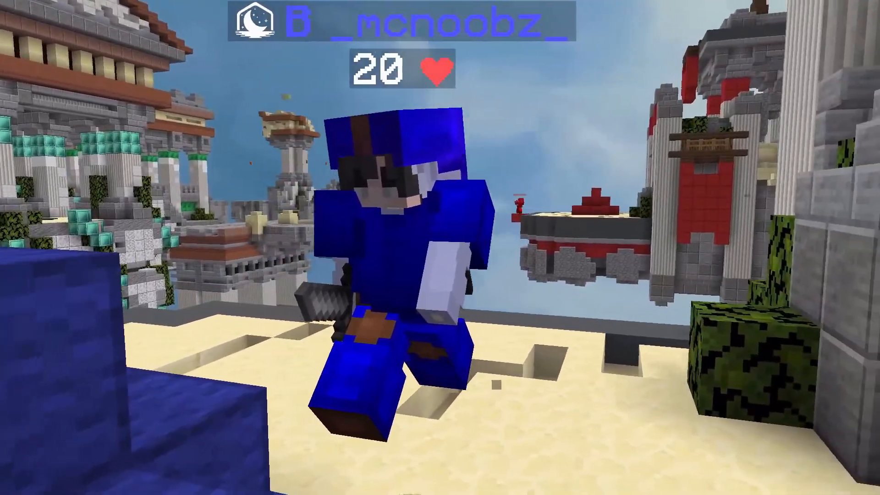
Adjust the video settings and reframe the blue player close up beside the stone brick wall.
key(Escape)
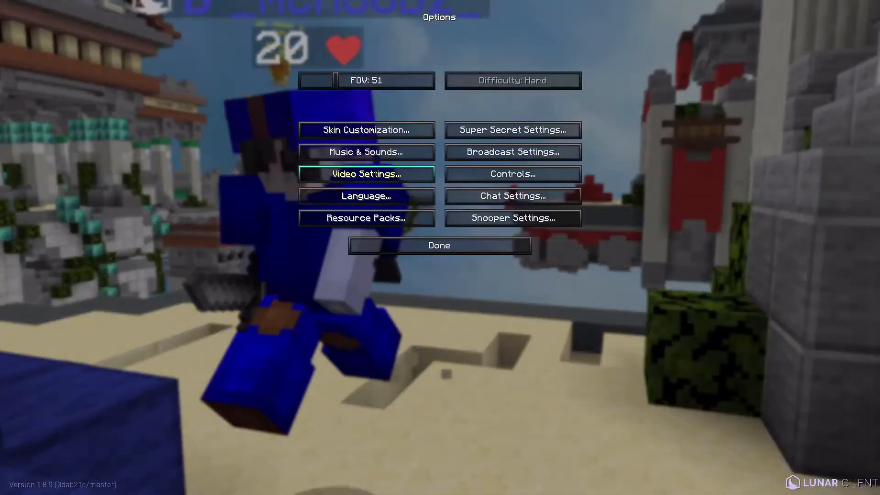
click(375, 175)
drag(461, 81, 427, 81)
key(Escape)
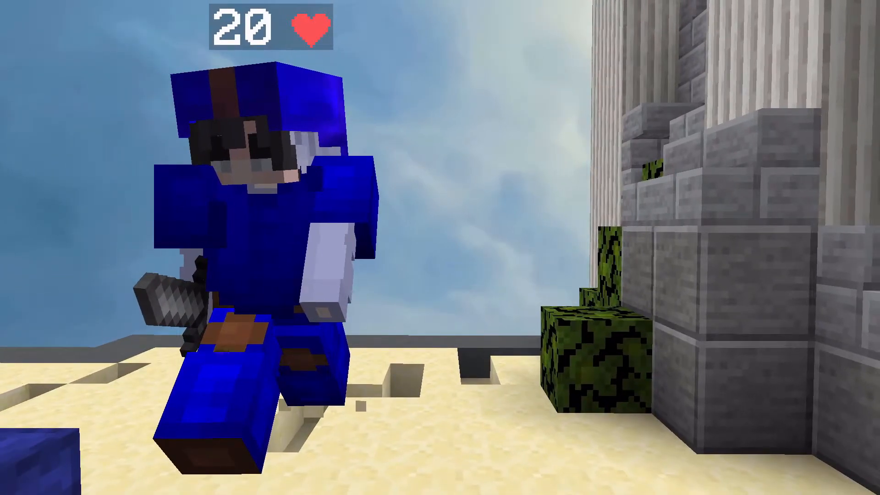
Capture a 1920 × 1080 screenshot of the blue player with default rendering.
key(F2)
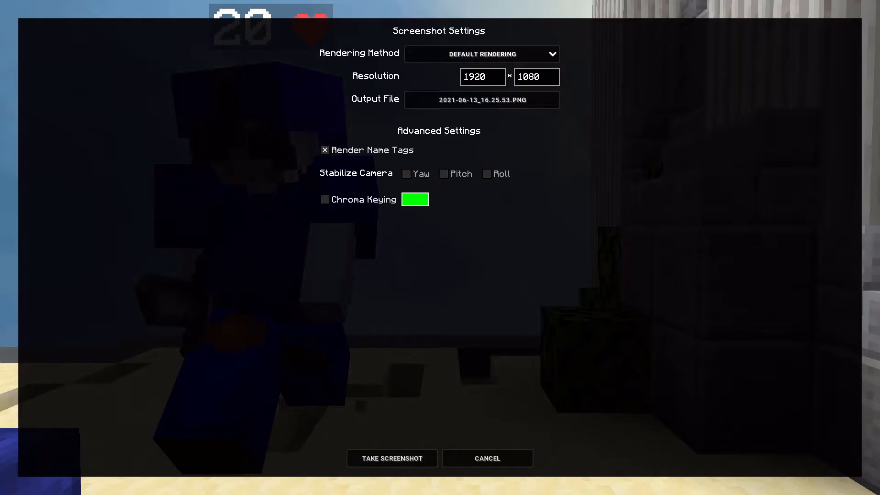
click(383, 458)
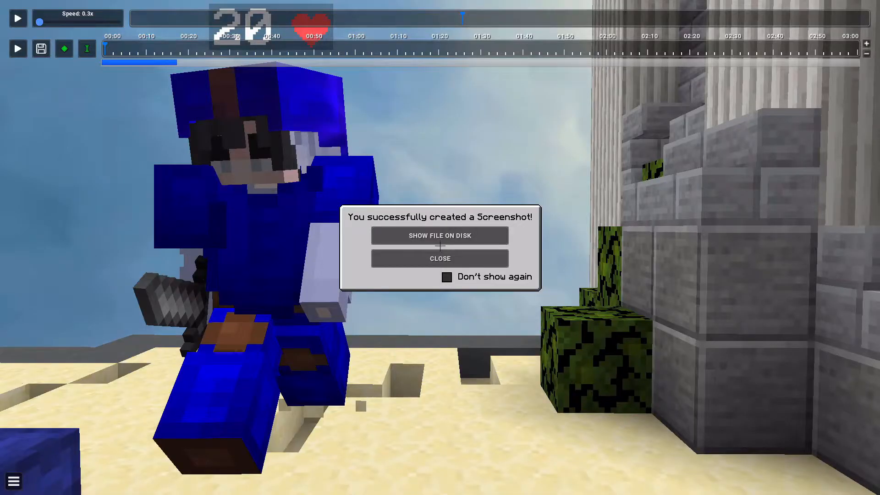
click(440, 257)
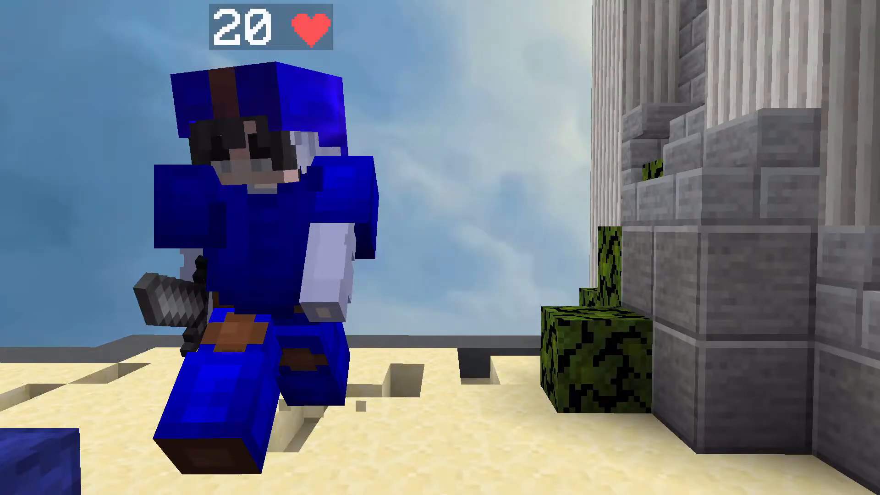
Hide the blue player in the Player Overview and capture a 1920 × 1080 screenshot of the empty scene.
key(b)
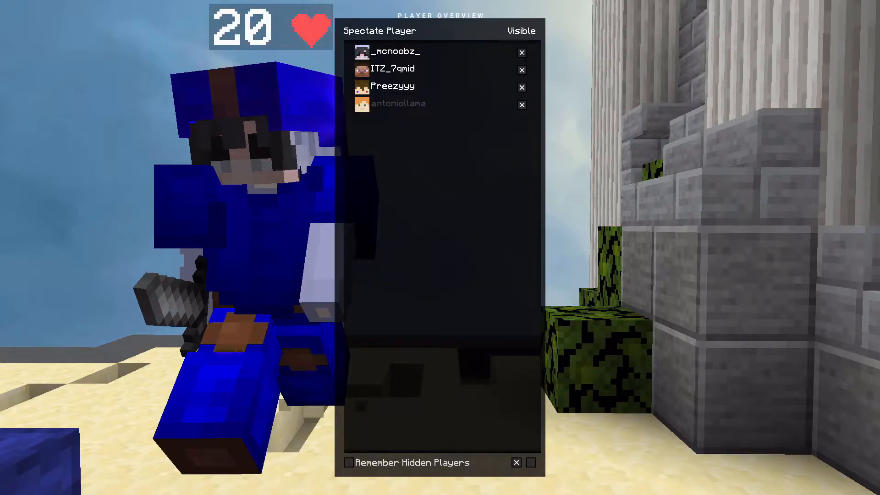
click(522, 53)
key(Escape)
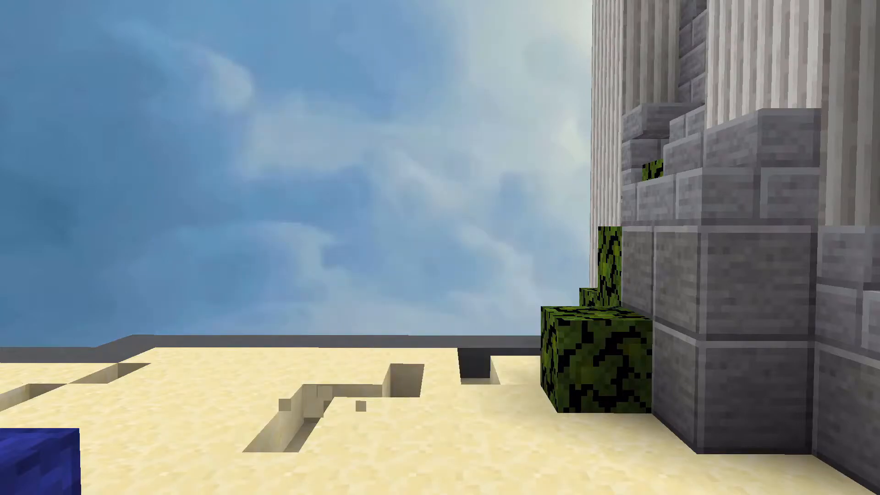
key(F2)
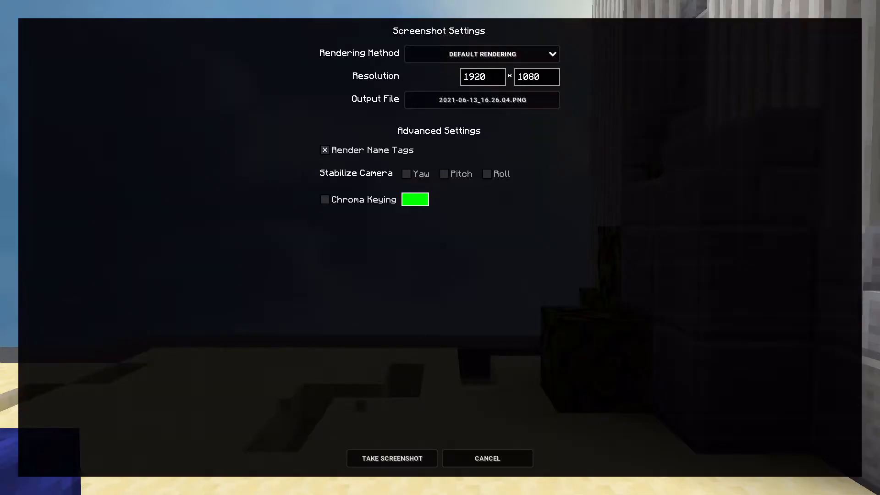
click(393, 458)
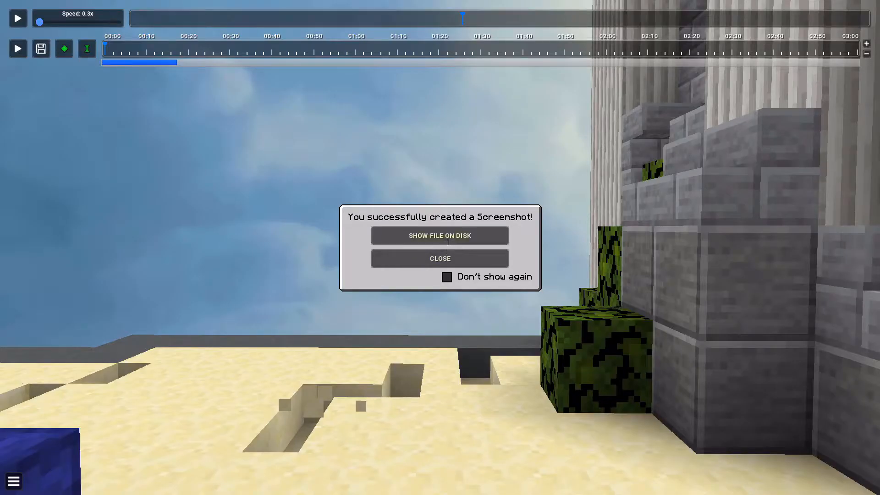
Open the two new screenshots in paint.net and resize 2021-06-13_16.25.53.png to a width of 1280 pixels.
click(449, 236)
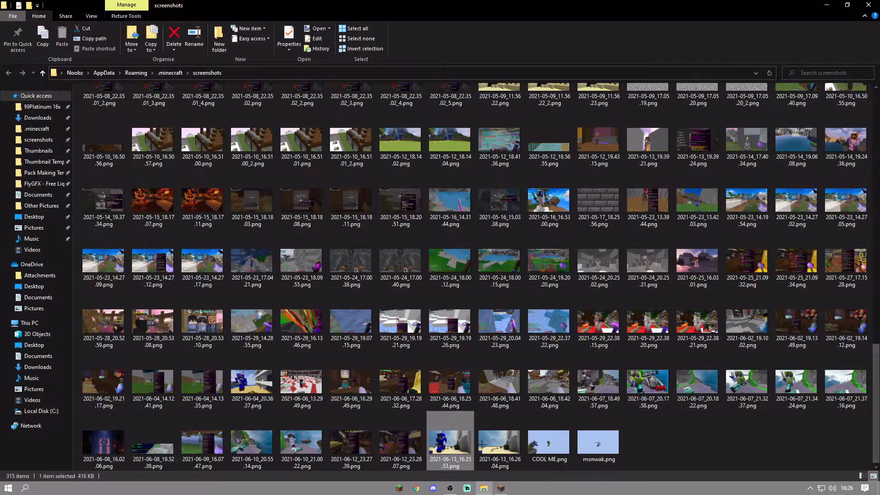
double_click(450, 433)
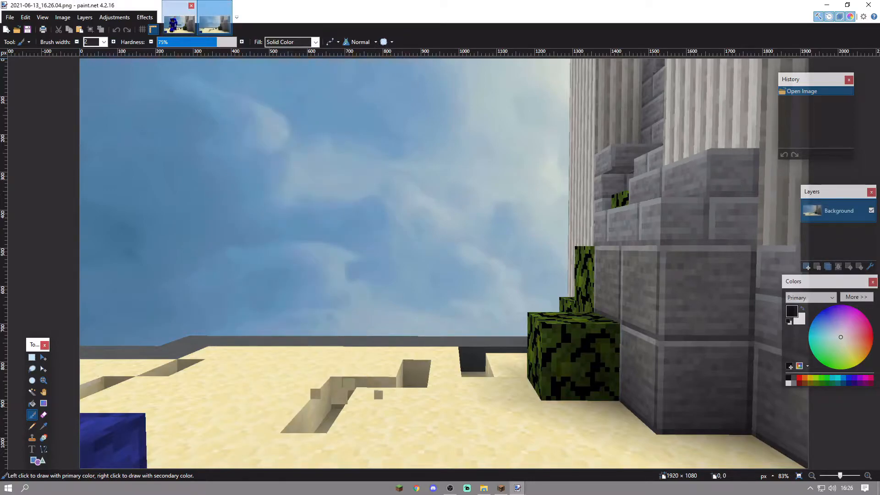
click(180, 20)
click(63, 17)
click(76, 40)
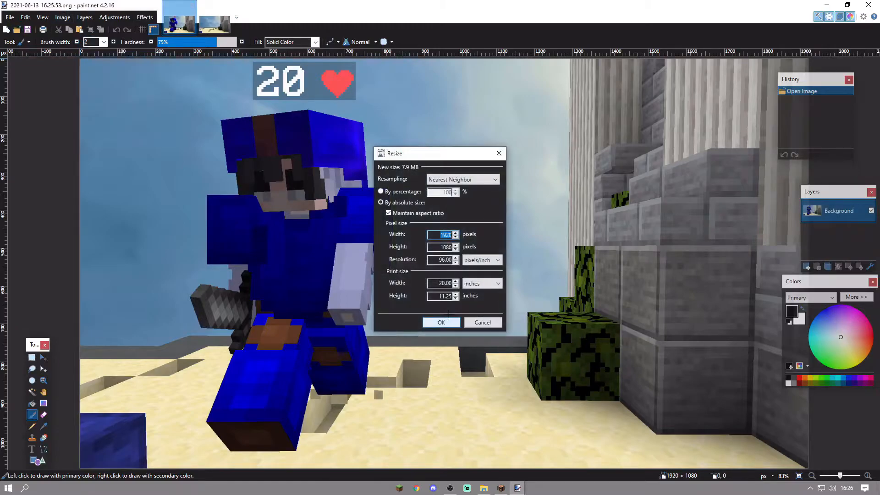
text(1280)
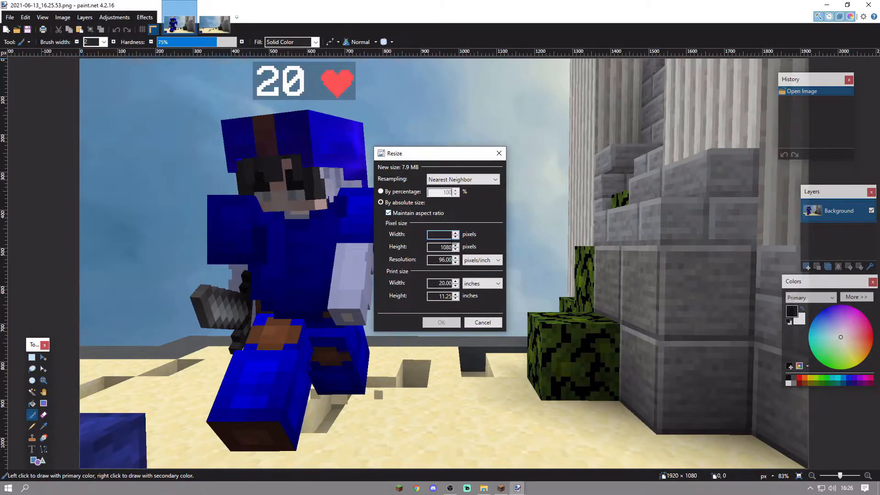
click(440, 322)
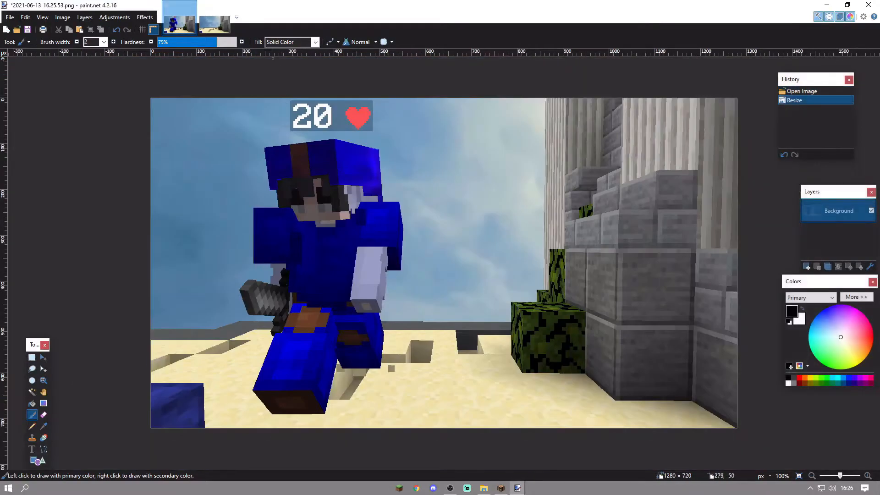
Resize the empty-scene screenshot 2021-06-13_16.26.04.png to a width of 1280 pixels.
click(215, 20)
click(63, 17)
click(84, 39)
text(1280)
click(441, 322)
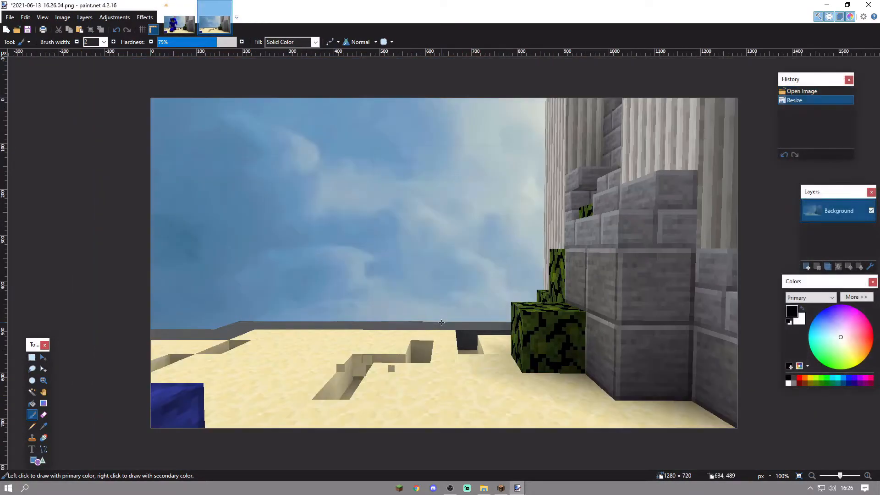
Copy the entire resized player screenshot 2021-06-13_16.25.53.png in paint.net and open Photopea in the browser.
click(180, 28)
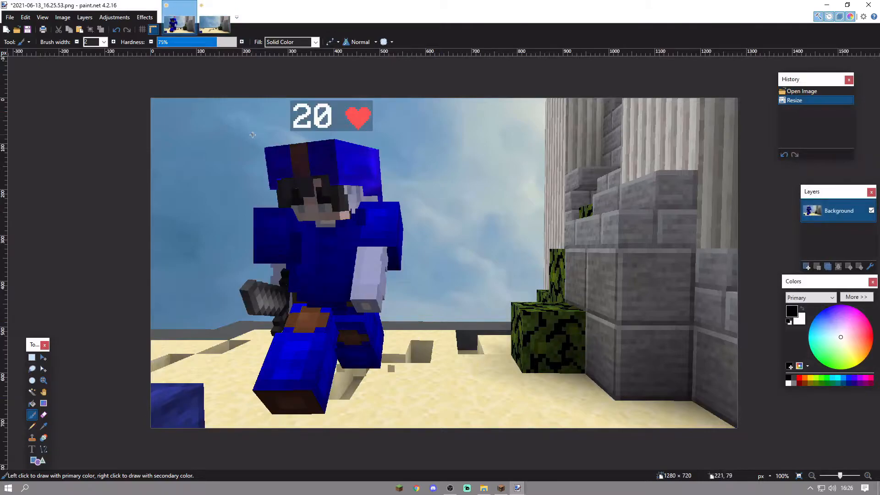
key(ctrl+a)
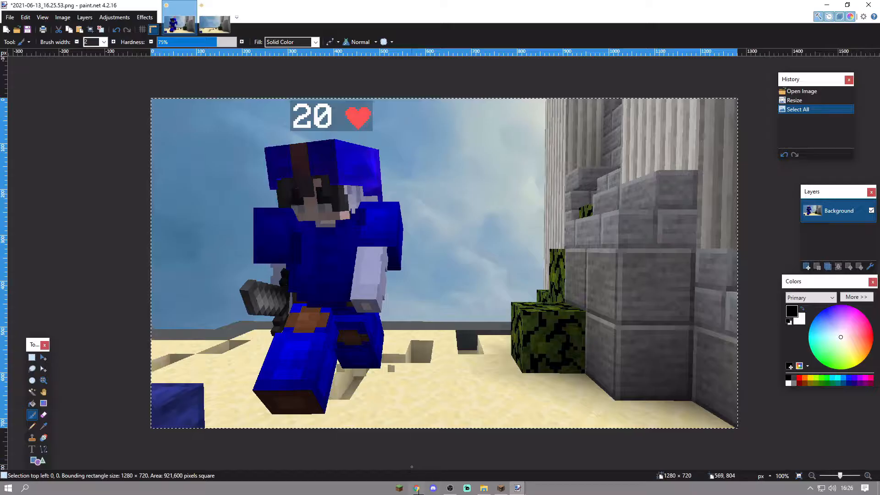
click(416, 488)
click(44, 39)
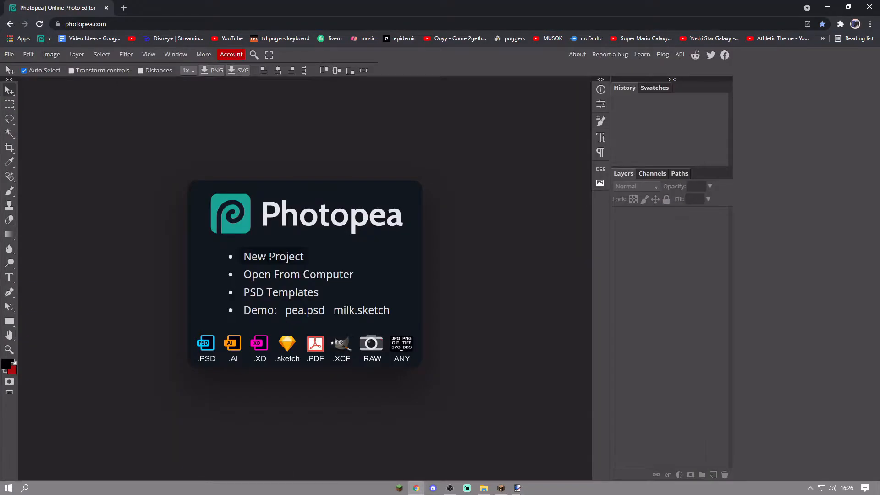
Create a 1280 × 720 px project named Thumbnail Tutorial with a white background.
click(273, 257)
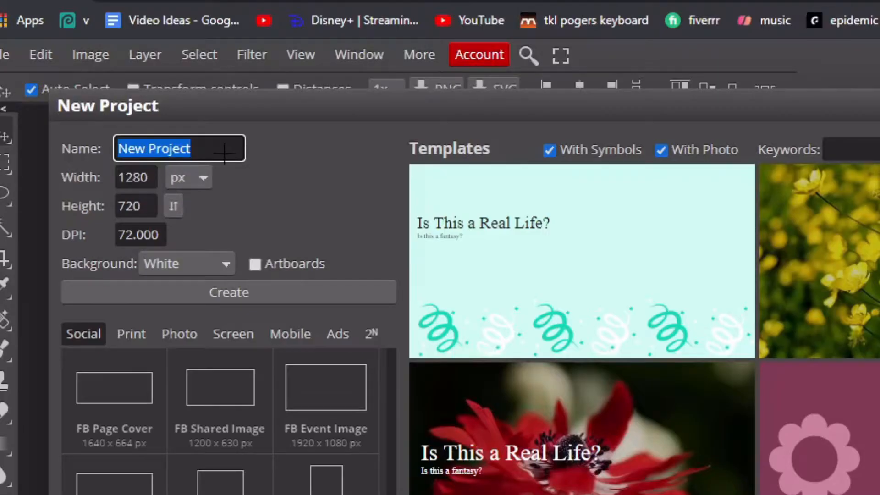
key(BackSpace)
text(Thumbnail Yutor)
key(BackSpace)
key(BackSpace)
key(BackSpace)
key(BackSpace)
key(BackSpace)
text(Tutorial)
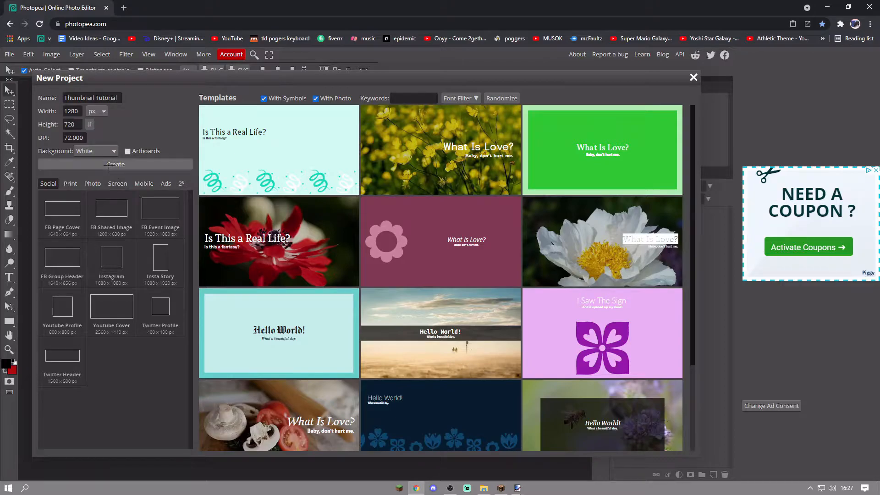
click(242, 293)
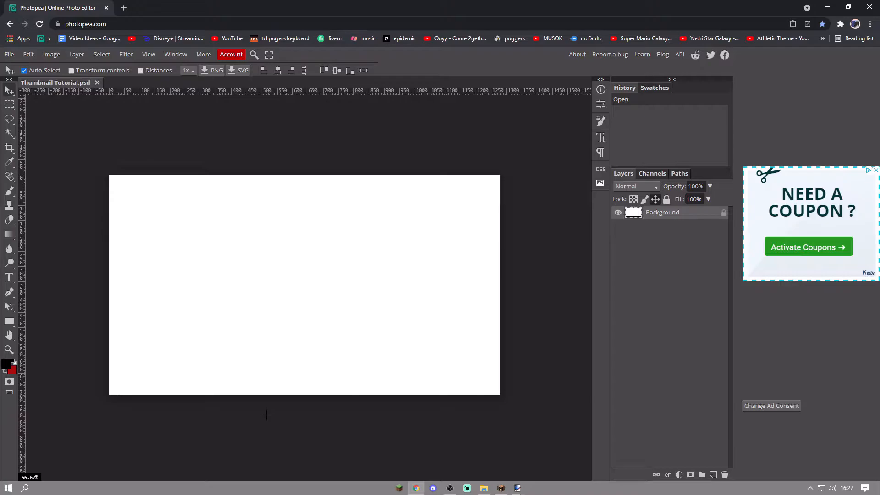
Clear the white fill from the whole canvas and paste the player screenshot into the project.
key(ctrl+a)
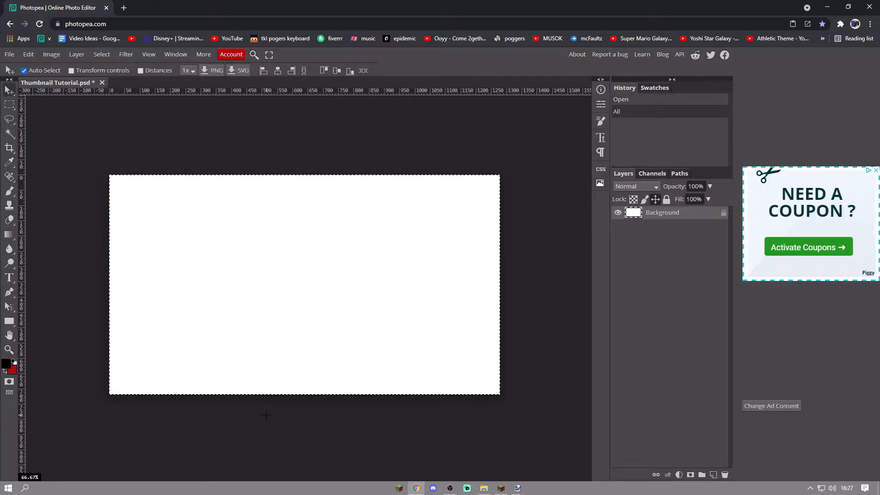
key(Delete)
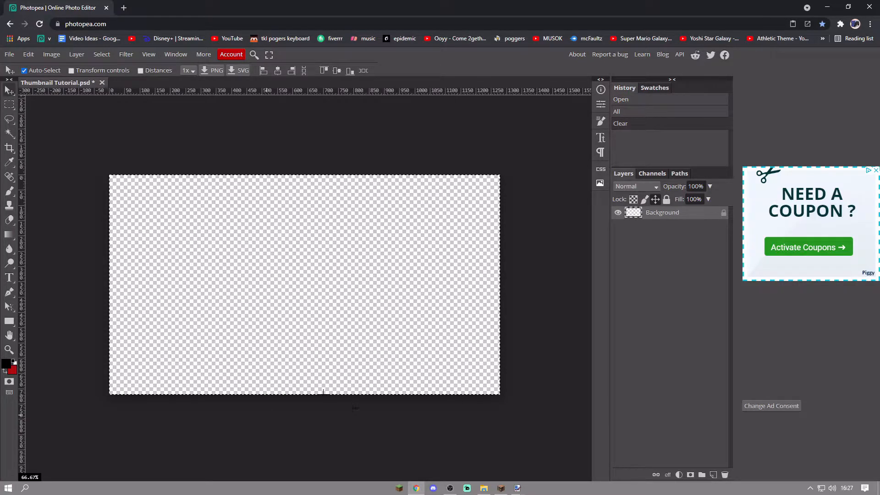
key(ctrl+v)
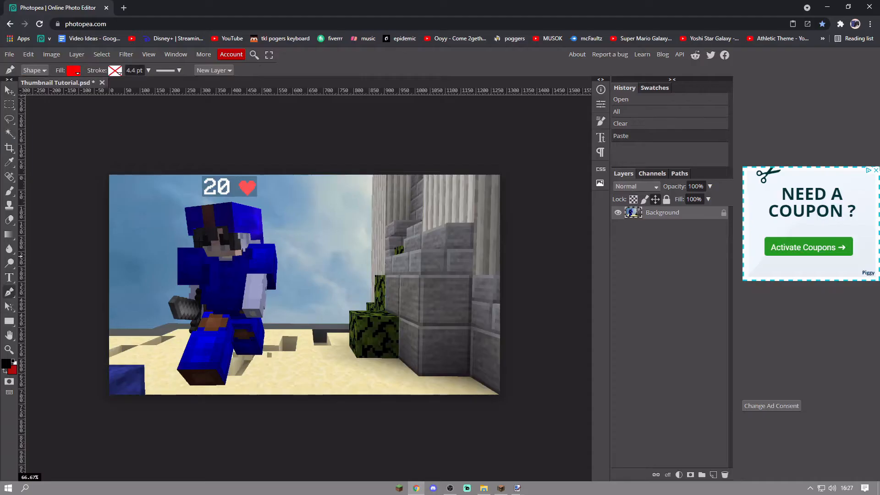
Start a Pen tool path along the helmet's top edge, with anchor points at its three upper corners.
key(ctrl+plus)
key(ctrl+plus)
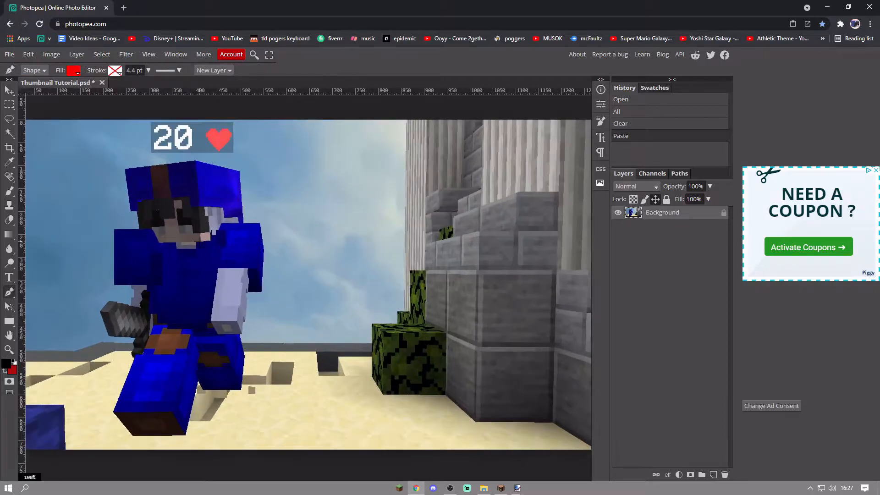
scroll(338, 220, left, 6)
scroll(316, 209, up, 3)
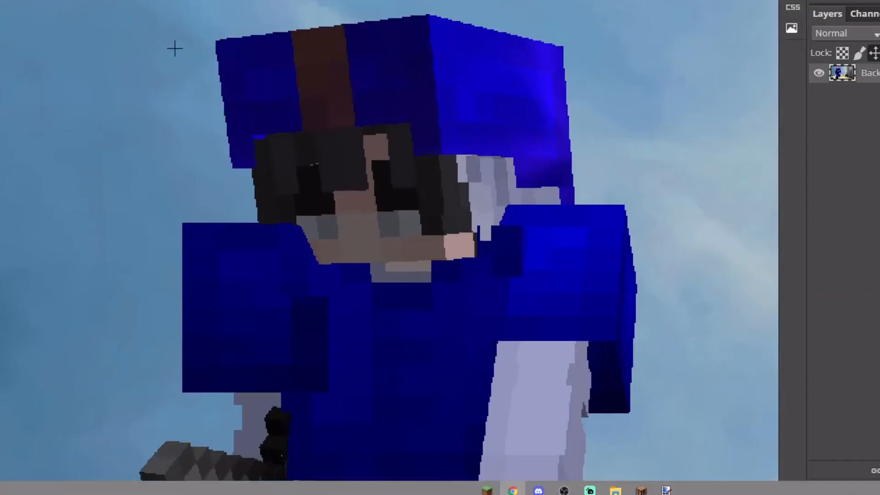
key(ctrl+plus)
key(ctrl+plus)
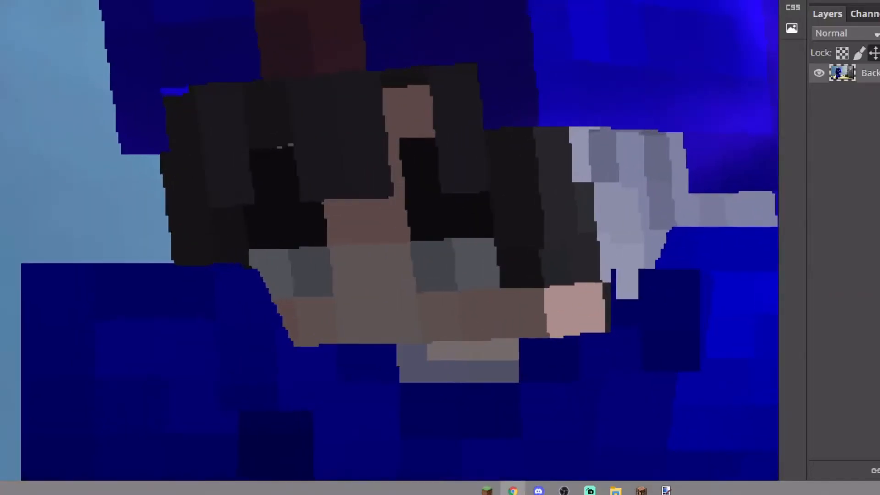
scroll(151, 225, up, 3)
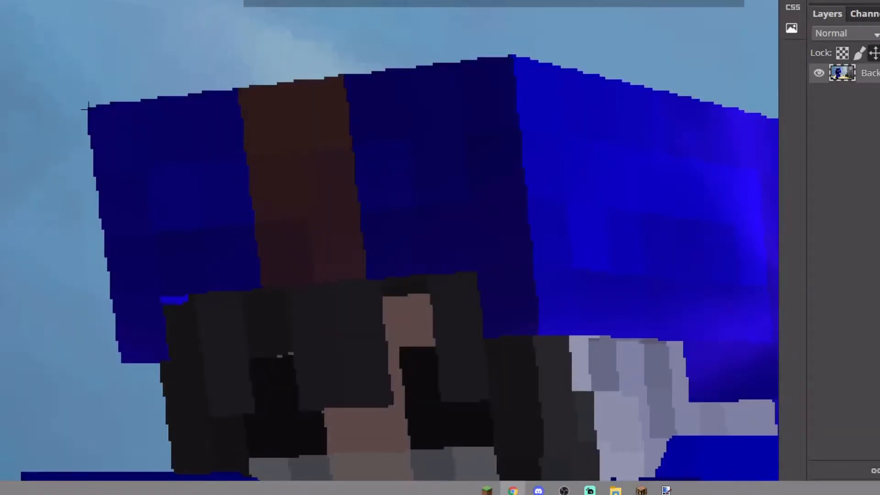
click(88, 108)
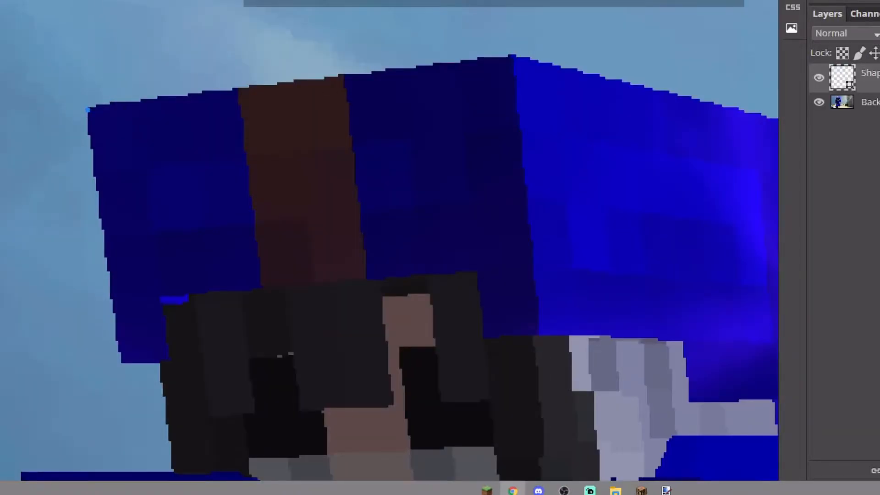
click(514, 55)
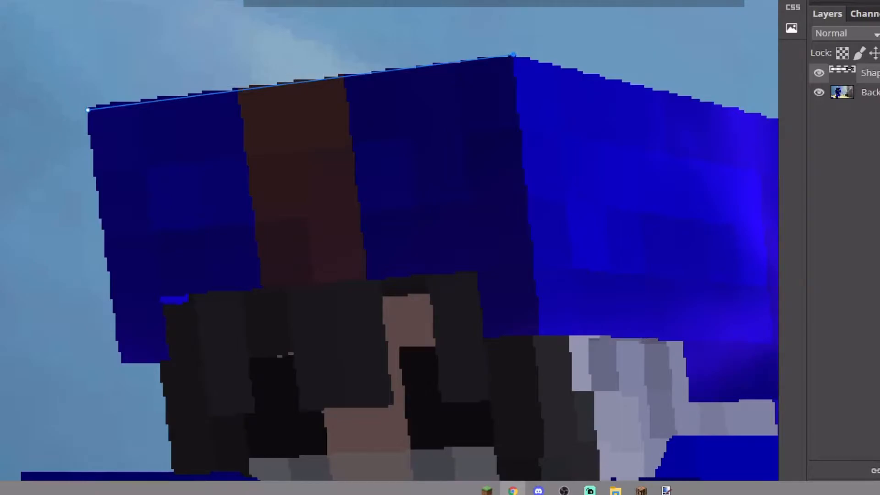
scroll(320, 139, right, 7)
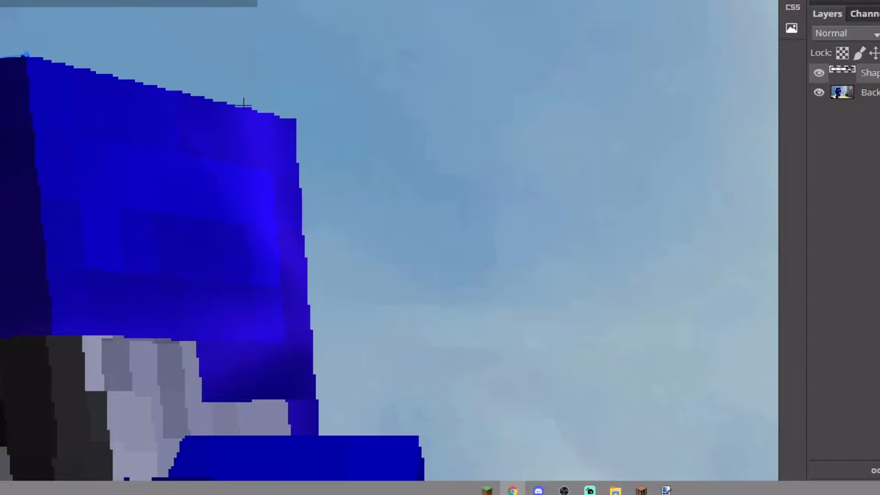
click(296, 120)
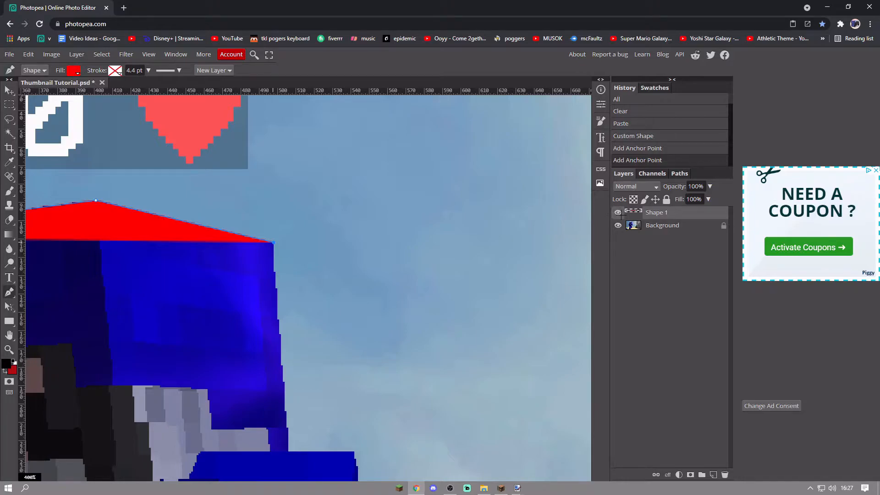
Redo the anchor point at the helmet's upper back corner and hide the Shape 1 layer so the player stays visible.
click(618, 212)
scroll(294, 299, up, 2)
scroll(197, 295, down, 3)
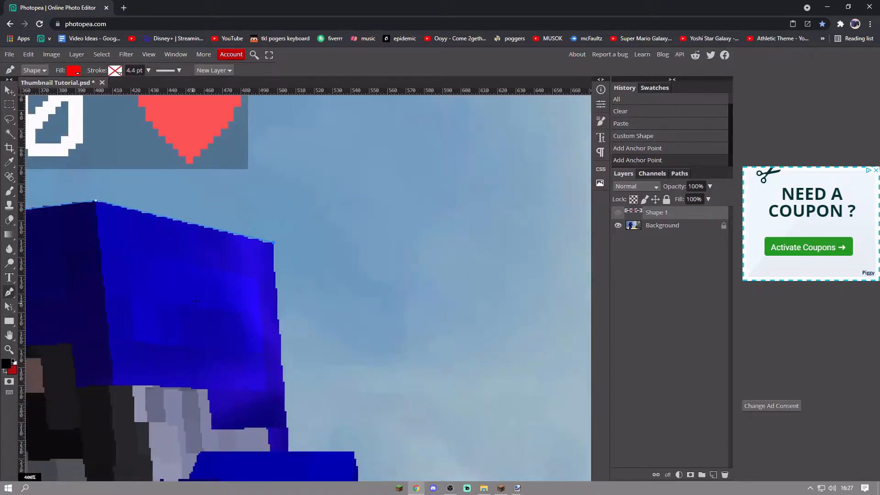
key(ctrl+z)
key(ctrl+z)
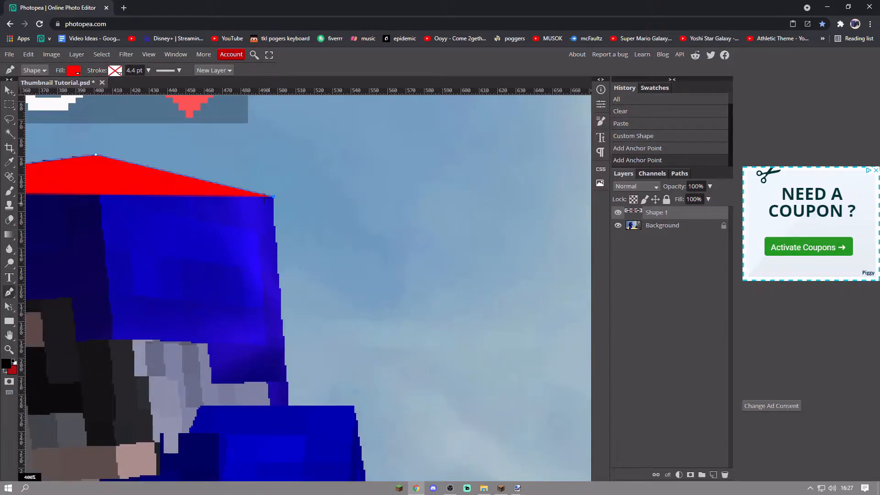
click(271, 198)
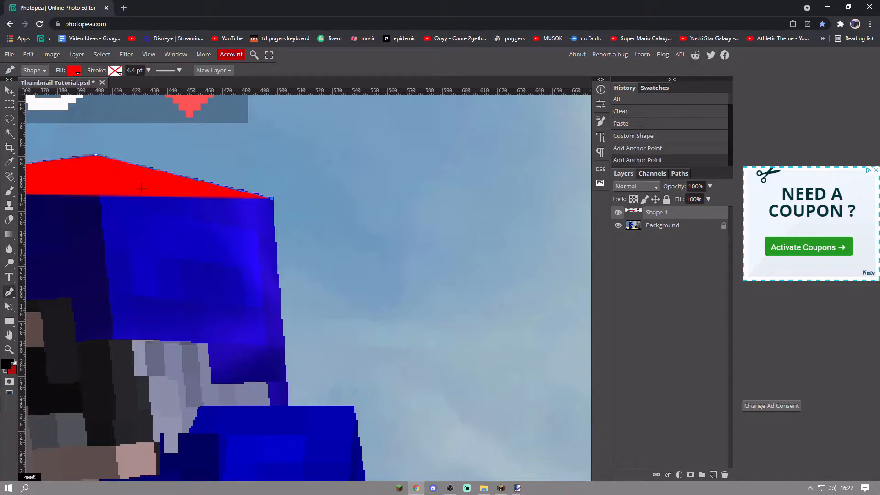
click(618, 212)
Continue the path from the helmet's lower back corner around the shoulder and along the empty-handed arm to the hand.
scroll(302, 316, down, 3)
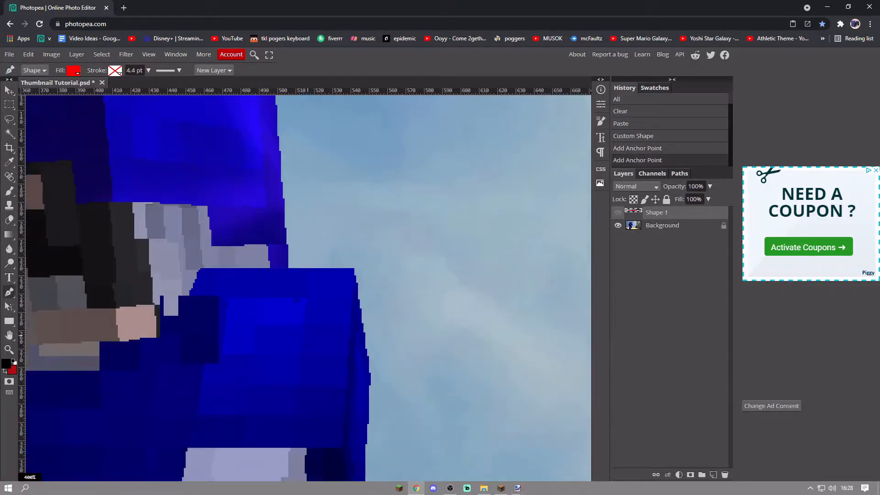
click(286, 269)
click(354, 269)
click(371, 381)
scroll(369, 385, down, 3)
click(359, 404)
click(305, 401)
click(305, 409)
click(298, 409)
click(295, 419)
click(302, 434)
click(282, 390)
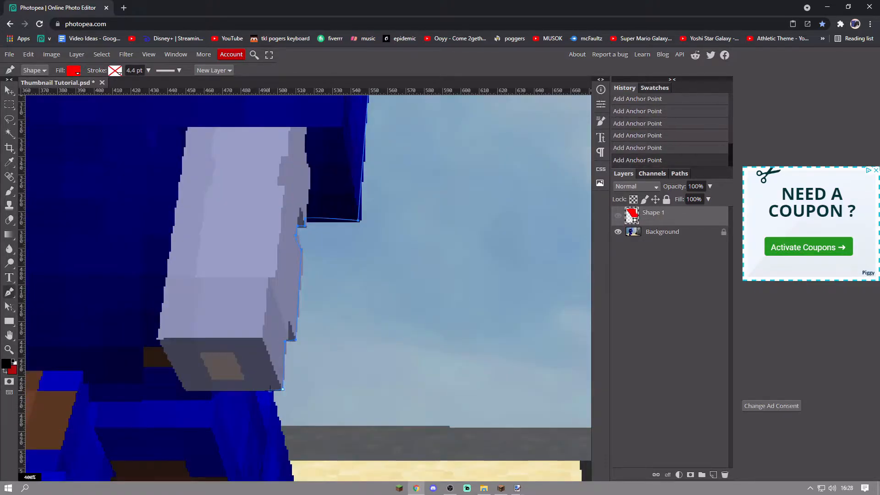
Trace the back leg with anchor points down to its foot and up to the gap between the legs.
scroll(282, 389, down, 3)
click(294, 296)
click(276, 429)
click(129, 429)
click(107, 391)
Extend the path around the front leg's boot and up to the knee beside the sword handle.
scroll(106, 392, down, 3)
scroll(106, 392, left, 4)
click(239, 474)
scroll(239, 473, left, 4)
scroll(229, 459, down, 1)
click(213, 430)
scroll(311, 276, up, 3)
scroll(311, 277, left, 1)
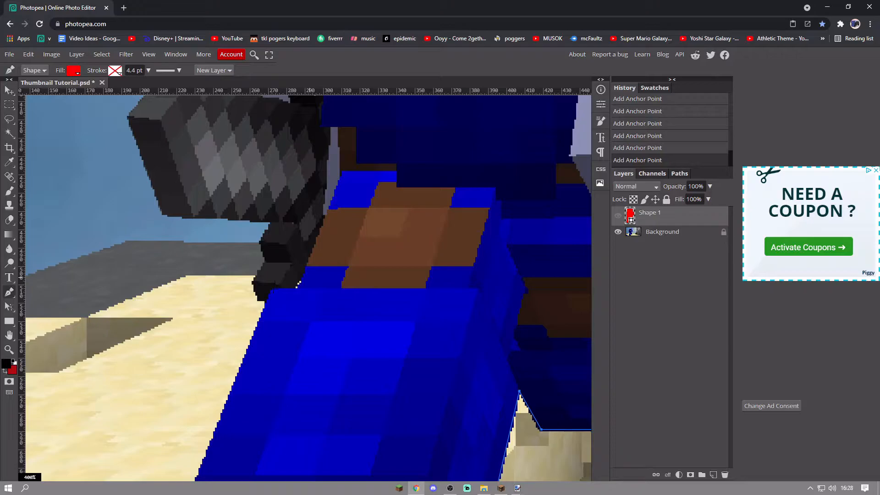
click(272, 288)
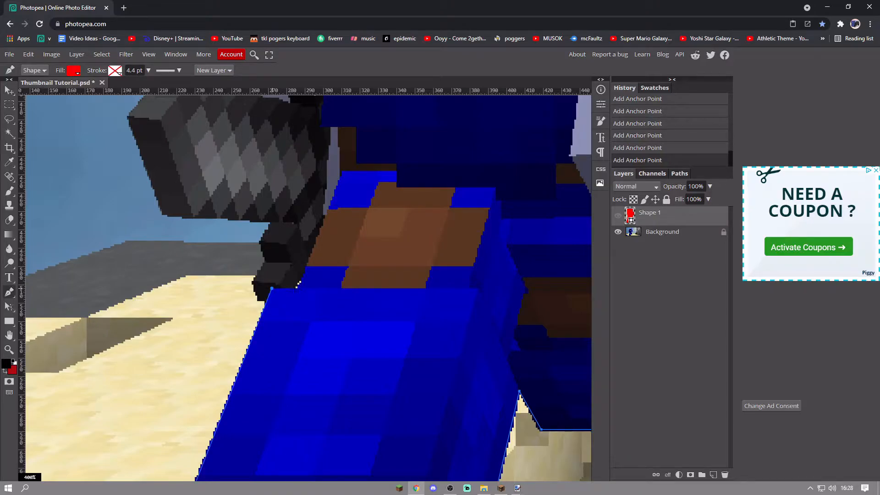
click(296, 288)
click(302, 286)
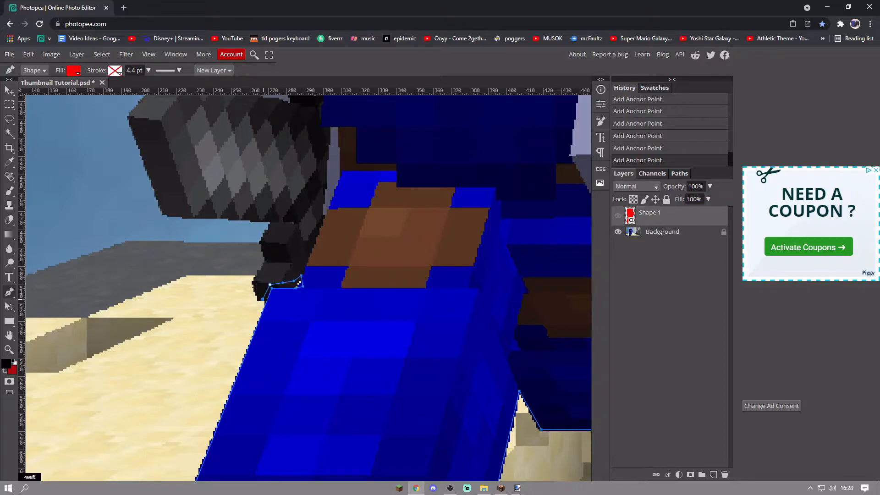
Trace the sword's outline from the handle around its blocky end to the notch on its upper edge.
click(259, 240)
click(168, 213)
scroll(168, 213, up, 2)
click(129, 208)
click(163, 168)
click(195, 169)
click(196, 181)
click(216, 177)
click(239, 182)
click(261, 189)
click(279, 193)
click(294, 195)
click(288, 177)
click(300, 160)
click(295, 140)
click(307, 123)
scroll(321, 127, up, 4)
key(ctrl+alt+z)
key(ctrl+alt+z)
key(ctrl+alt+z)
key(ctrl+alt+z)
key(ctrl+alt+z)
key(ctrl+alt+z)
key(ctrl+alt+z)
key(ctrl+alt+z)
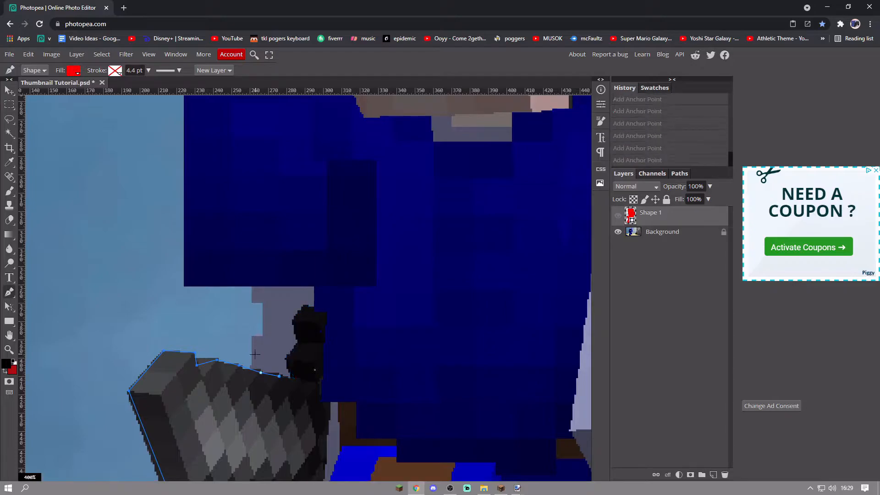
Trace the stepped outer edge of the sword arm from the sword up to the sleeve's lower edge.
click(250, 371)
click(252, 338)
click(262, 335)
click(263, 302)
click(252, 302)
click(252, 285)
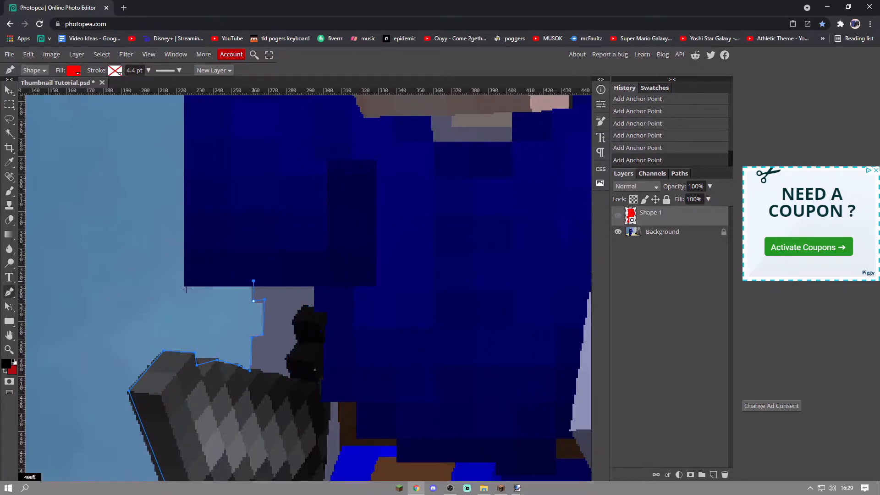
Outline the sword-side sleeve and the side of the face up to the helmet's lower front corner.
click(184, 287)
scroll(184, 287, up, 5)
click(184, 292)
click(291, 292)
click(278, 217)
click(251, 218)
scroll(243, 230, up, 7)
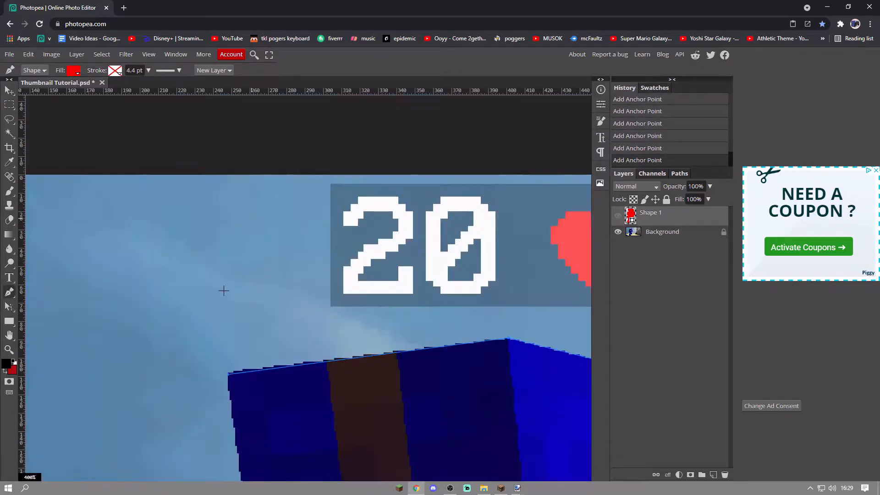
scroll(230, 370, down, 4)
click(229, 189)
Show the Shape 1 layer to check the traced silhouette against the player, and hide it again.
key(ctrl+minus)
key(ctrl+minus)
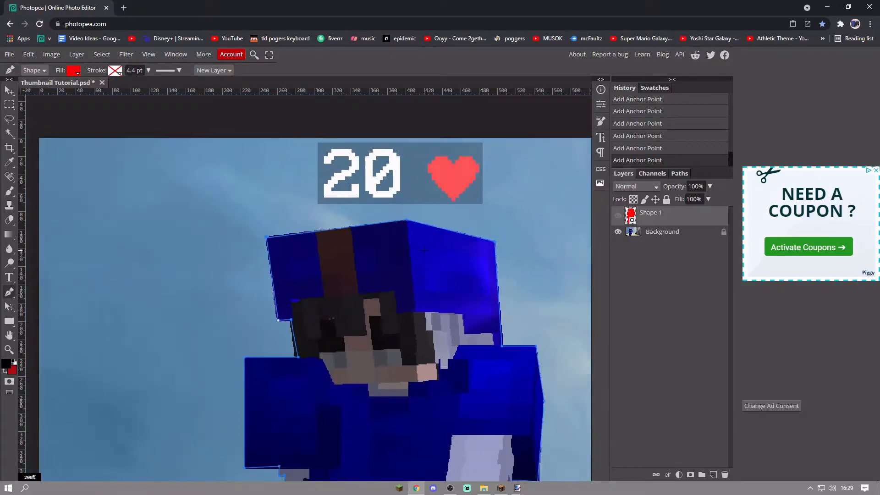
click(618, 215)
scroll(349, 324, down, 1)
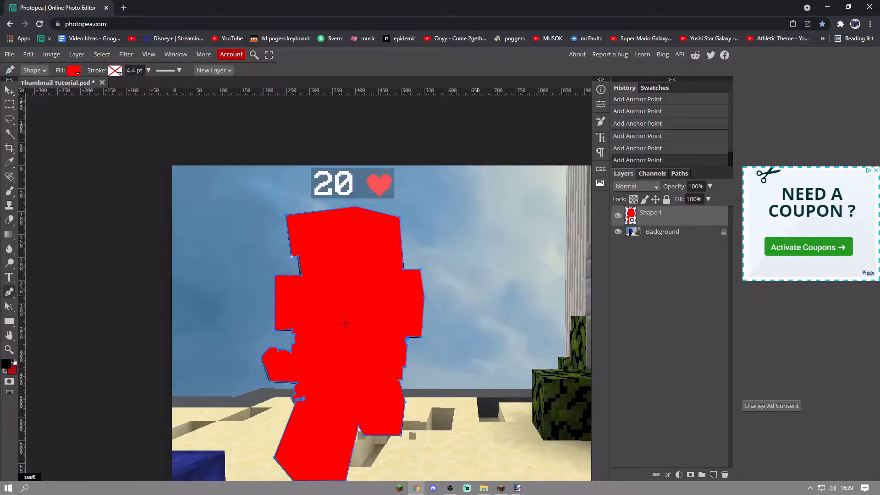
scroll(350, 353, down, 1)
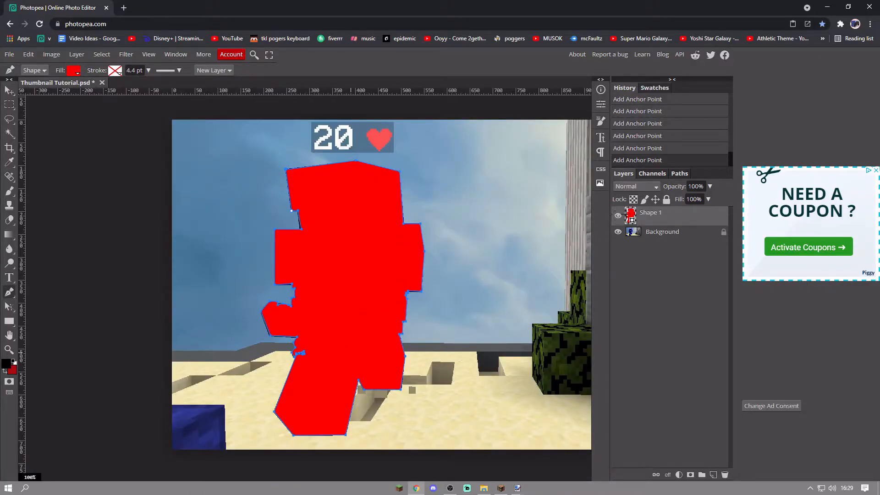
click(618, 215)
Convert the player path into an anti-aliased selection and make the Background layer active.
right_click(347, 253)
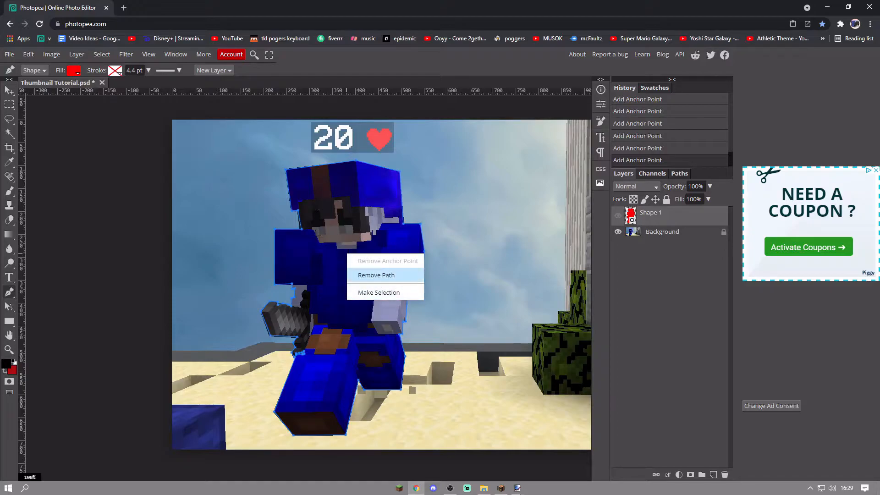
click(368, 288)
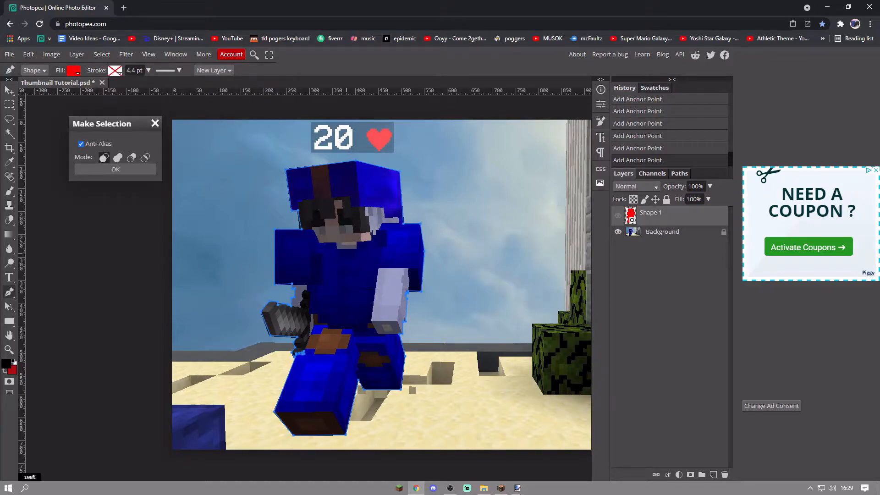
click(114, 170)
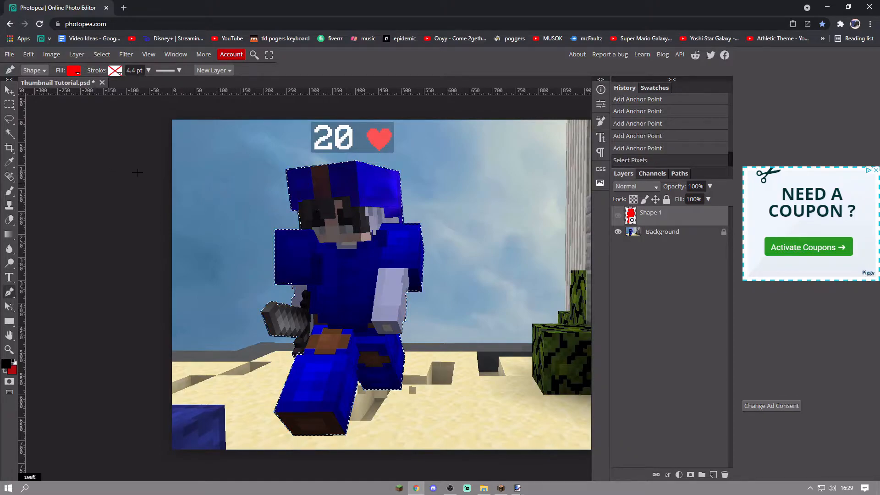
click(685, 233)
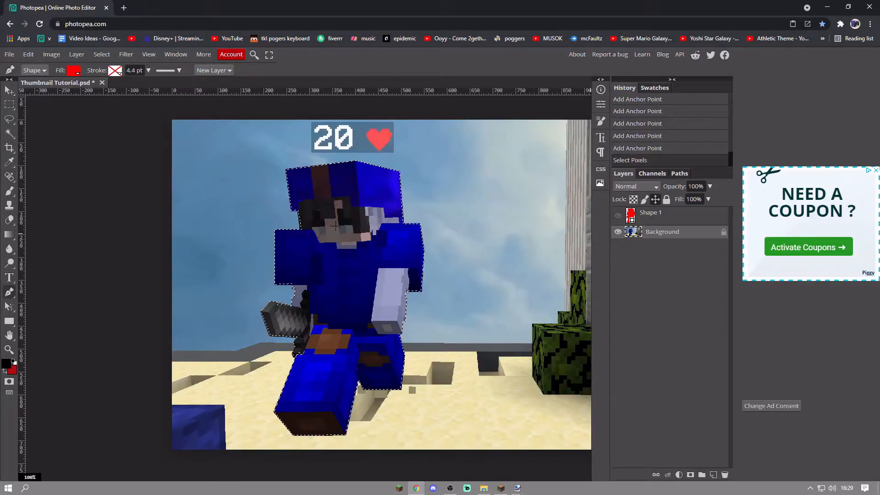
Cut the selected player out of the Background layer, deselect, and paste it in place as its own layer.
key(Delete)
key(ctrl+d)
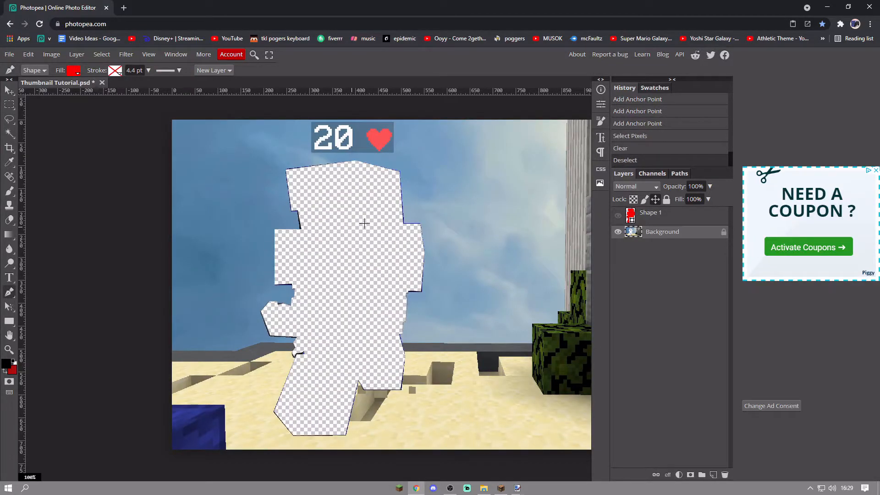
key(ctrl+v)
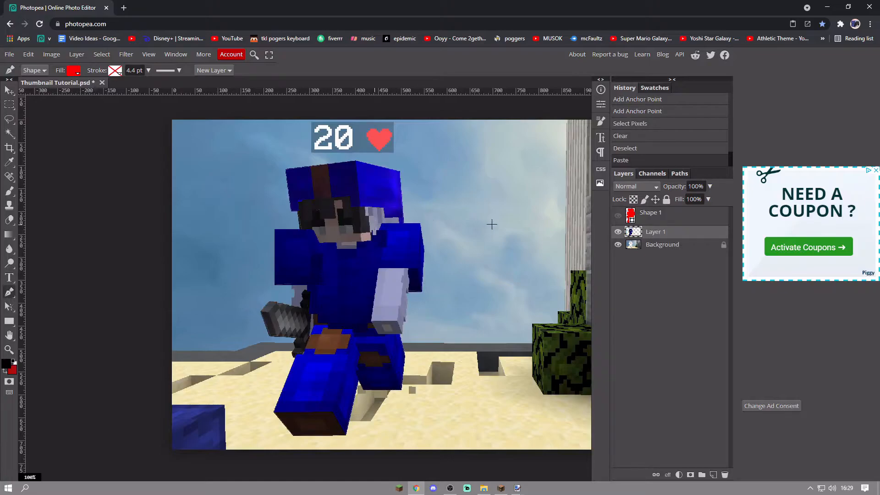
Delete the Shape 1 layer and the Background layer so only the cut-out player layer is left.
click(665, 217)
key(Delete)
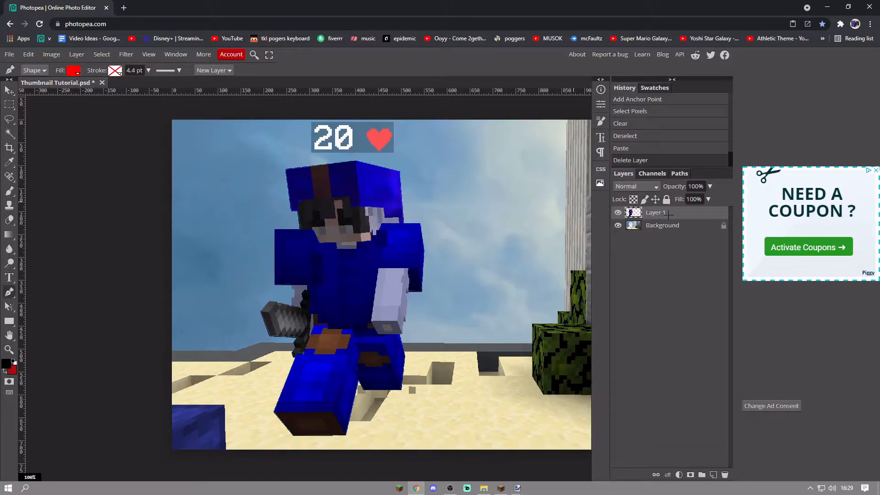
click(669, 225)
key(Delete)
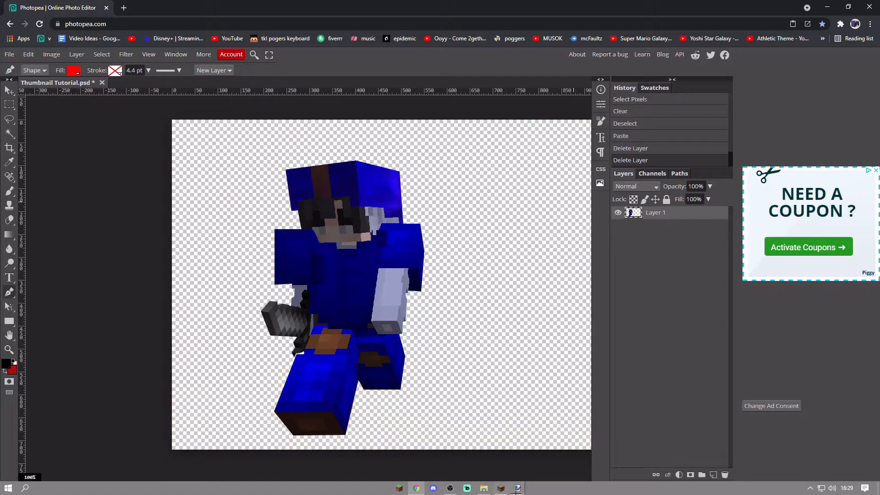
Copy the entire player-free screenshot 2021-06-13_16.26.04.png from paint.net and paste it into Photopea beneath the player layer.
mouse_move(518, 488)
click(528, 458)
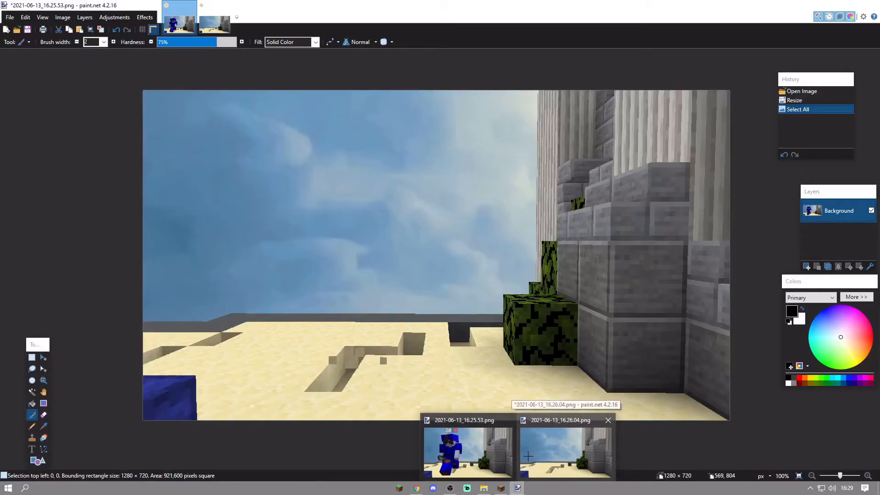
key(ctrl+z)
key(ctrl+a)
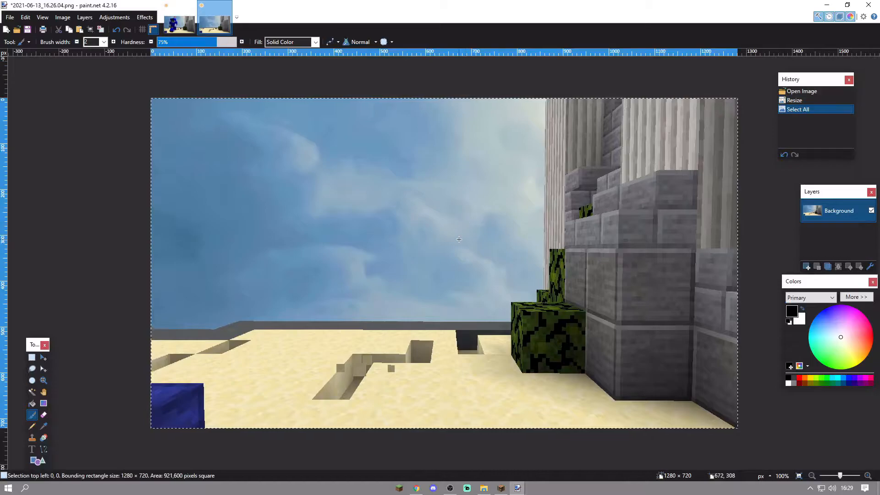
click(420, 491)
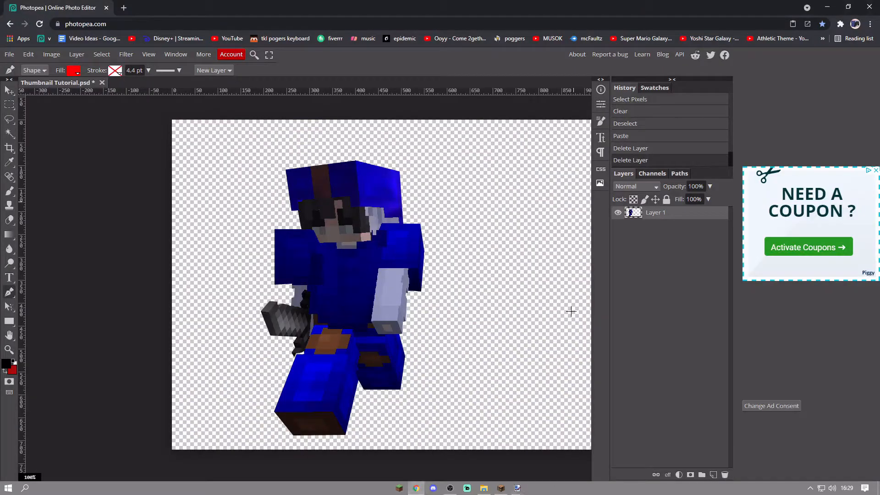
key(ctrl+v)
drag(674, 212, 664, 231)
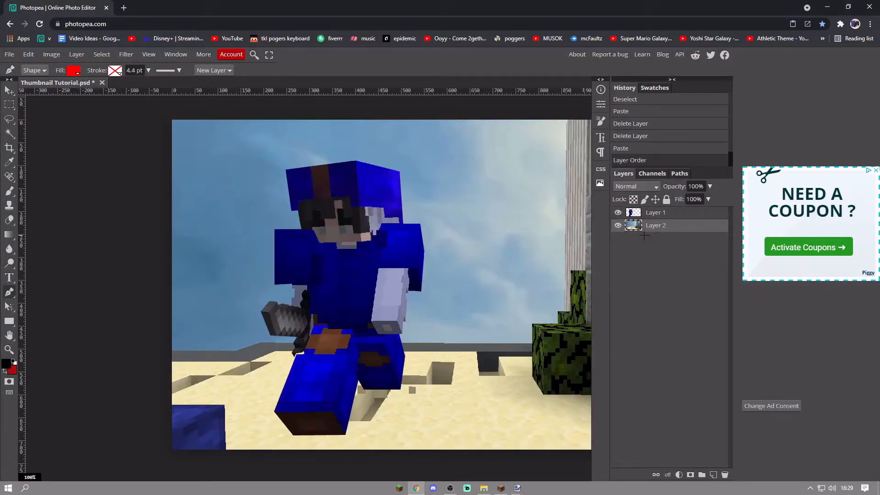
Scale the player on Layer 1 to about 112% and centre it near X 321 px, Y 360 px.
scroll(333, 304, down, 4)
scroll(330, 301, up, 5)
scroll(330, 301, right, 3)
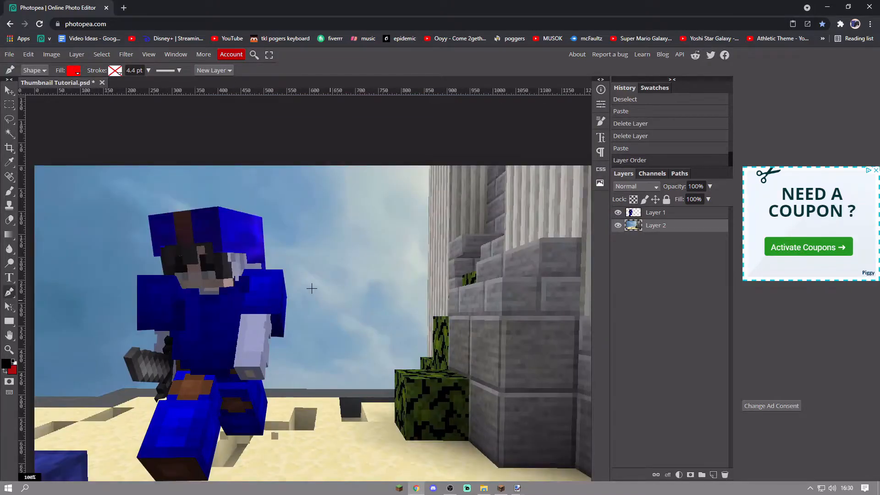
scroll(312, 288, down, 1)
key(v)
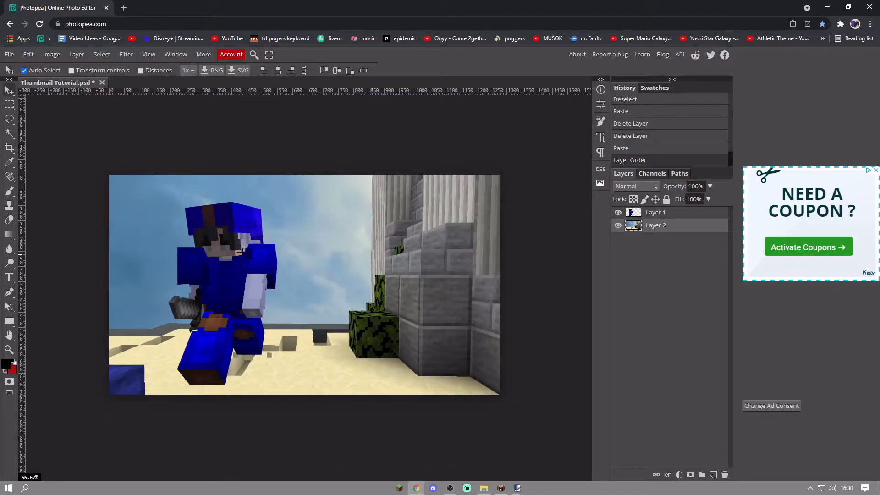
click(690, 211)
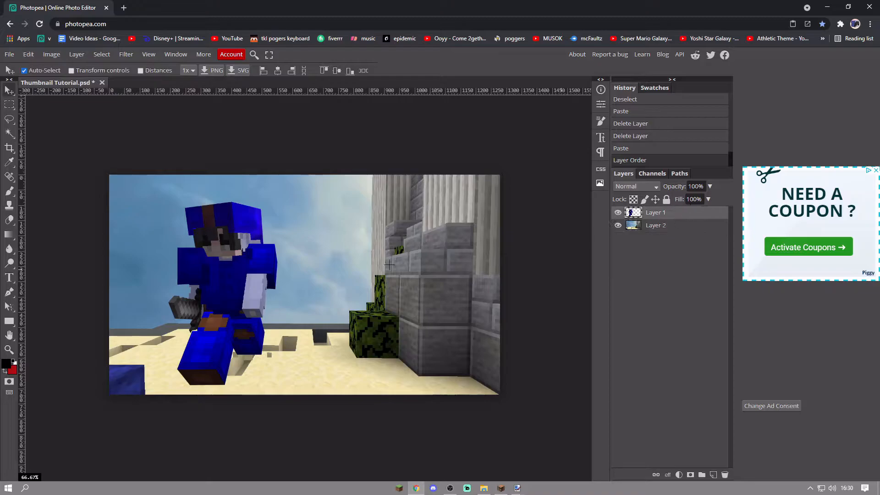
key(ctrl+t)
drag(169, 202, 157, 199)
drag(206, 220, 197, 222)
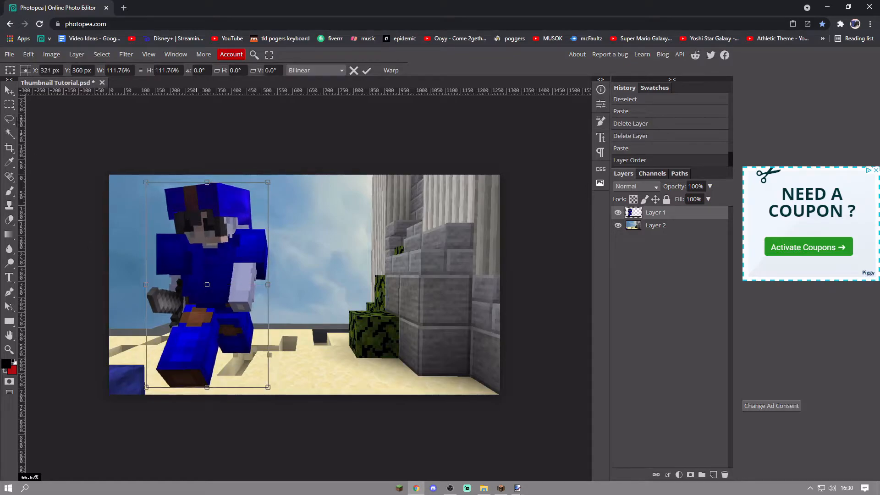
key(Return)
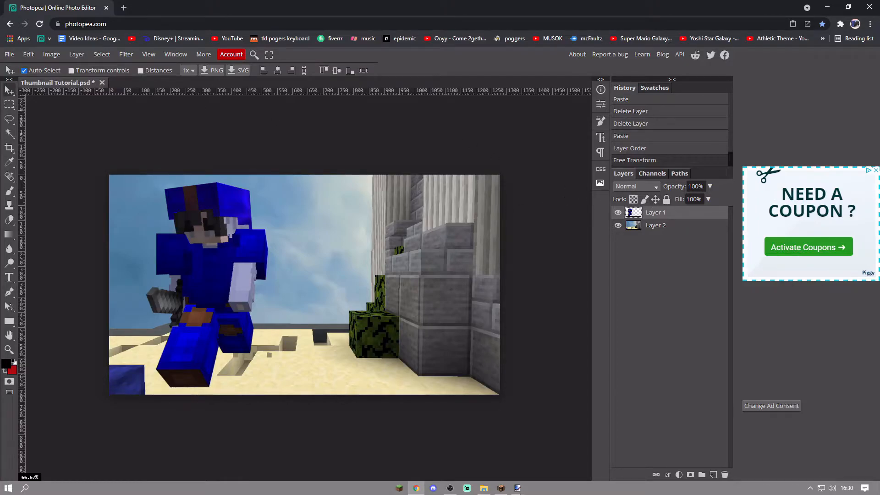
Compare the grey layer style presets on Layer 1 and apply the second, with inner glow, gradient overlay and drop shadow.
double_click(719, 213)
drag(308, 121, 708, 142)
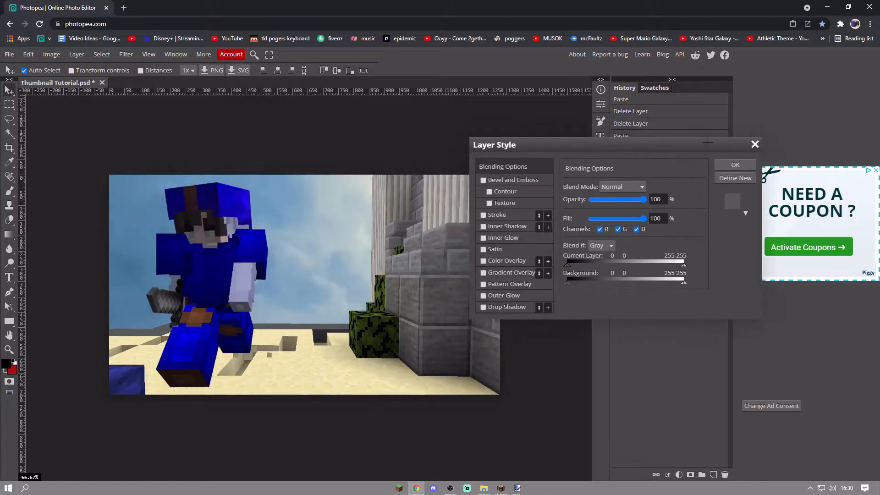
click(746, 214)
click(589, 233)
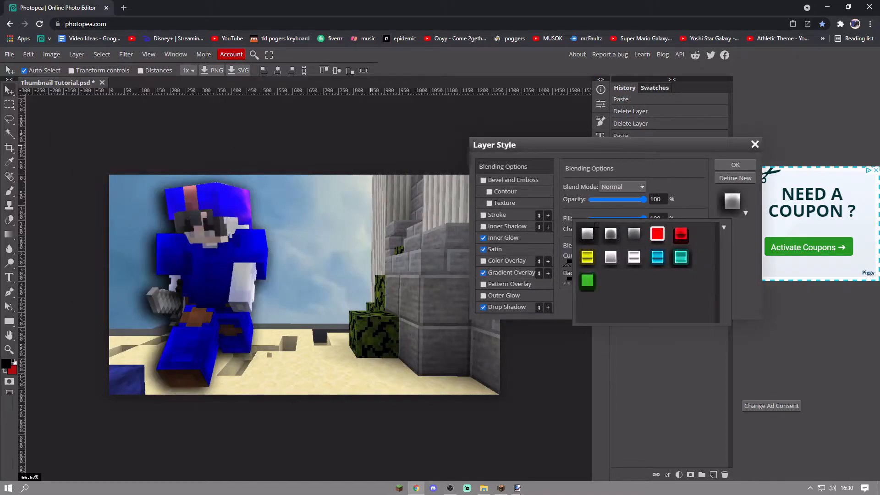
click(610, 233)
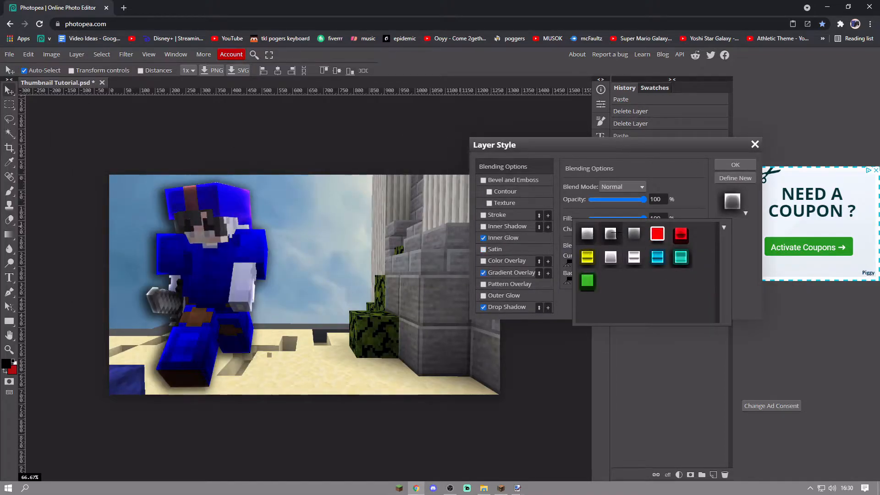
click(631, 234)
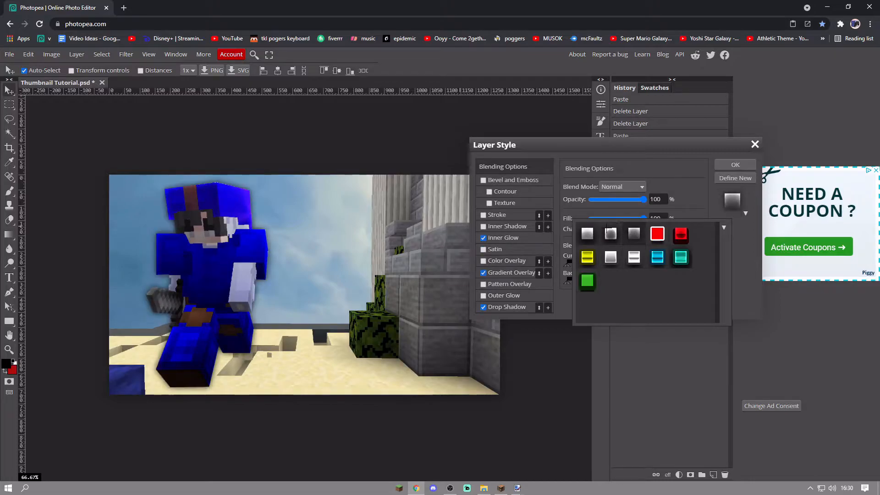
click(610, 232)
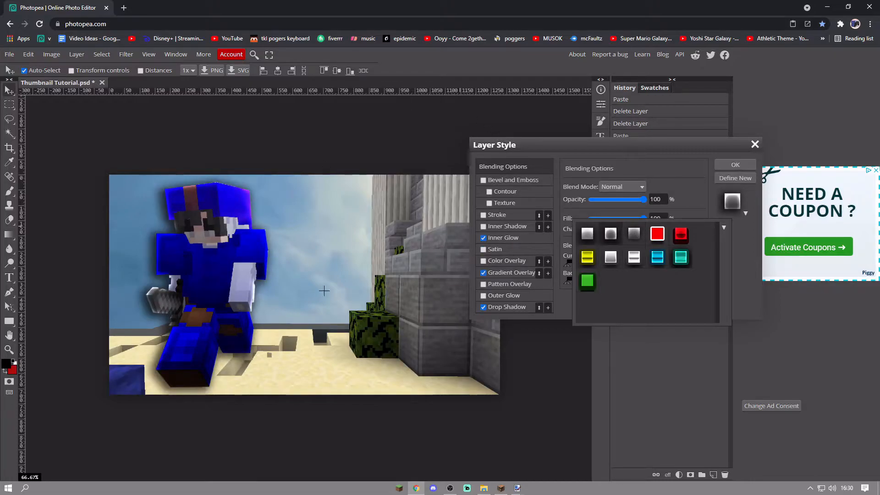
click(731, 165)
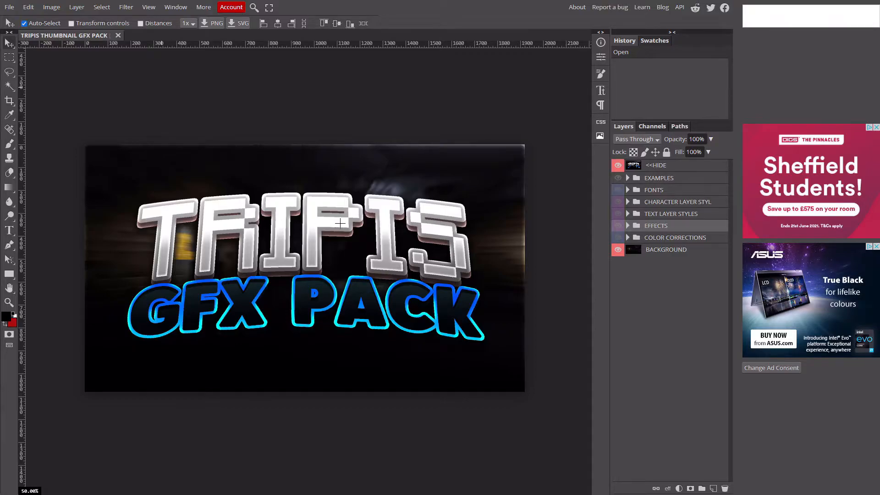
scroll(251, 184, down, 6)
scroll(236, 179, up, 8)
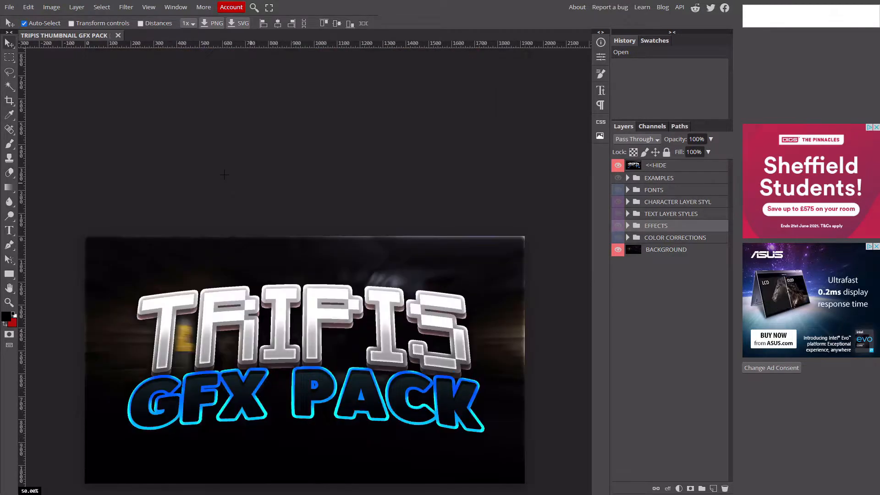
scroll(236, 178, down, 3)
click(9, 6)
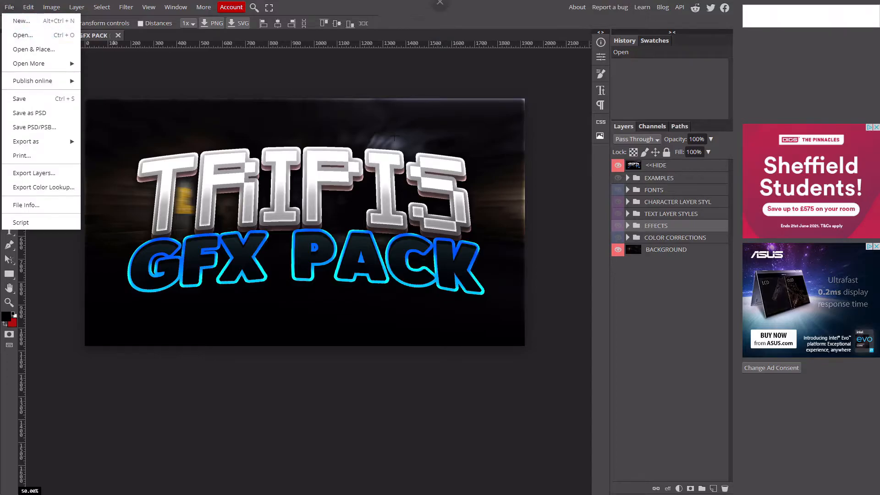
click(576, 268)
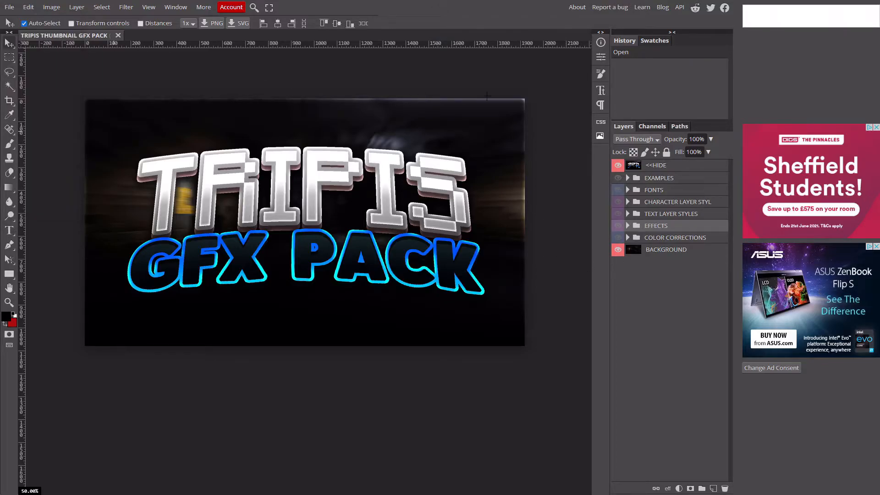
Hide the <<HIDE cover layer of the thumbnail GFX pack and show the FONTS group over the background to view its fonts.
click(617, 165)
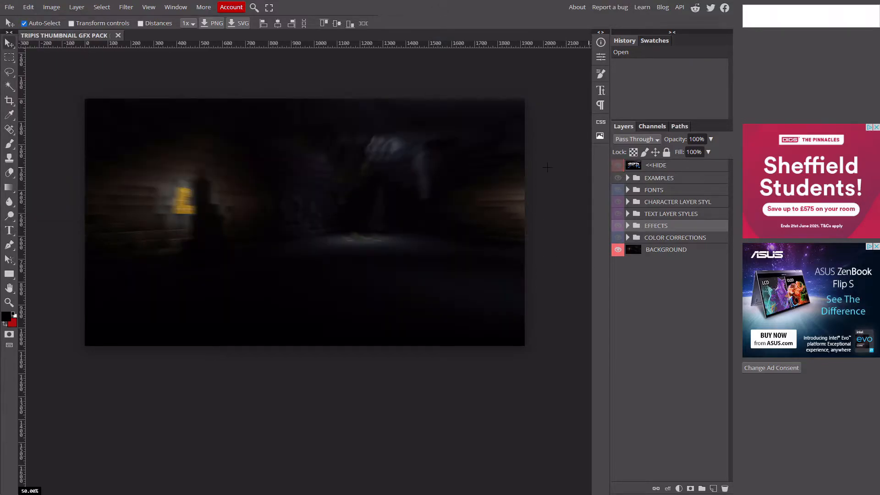
click(617, 250)
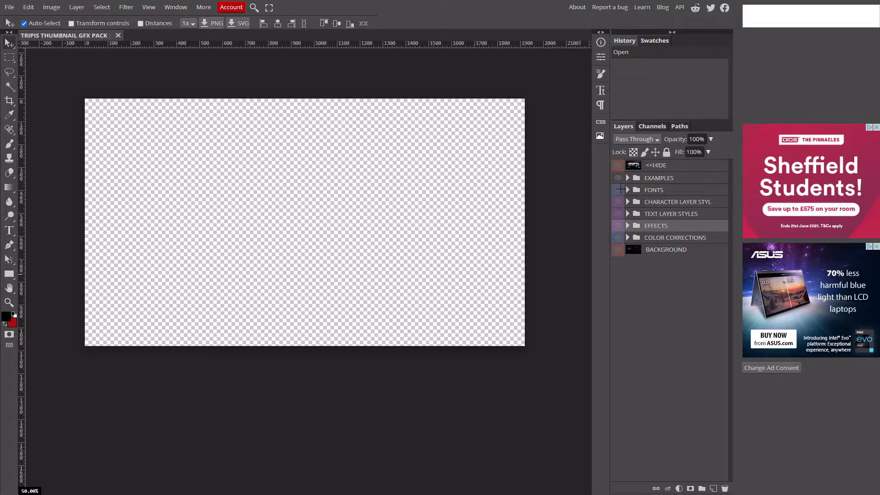
click(619, 189)
click(617, 250)
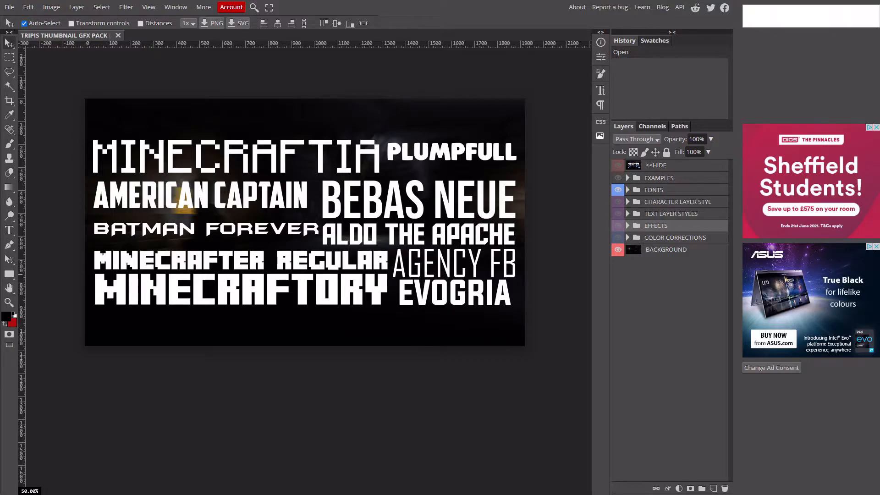
Swap the visible FONTS group for the expanded character layer styles group and hide its five sample layers.
click(618, 189)
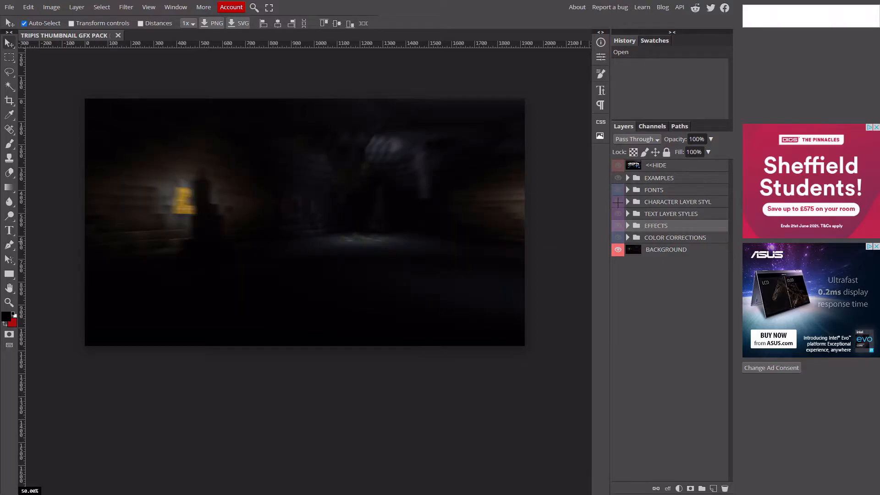
click(618, 202)
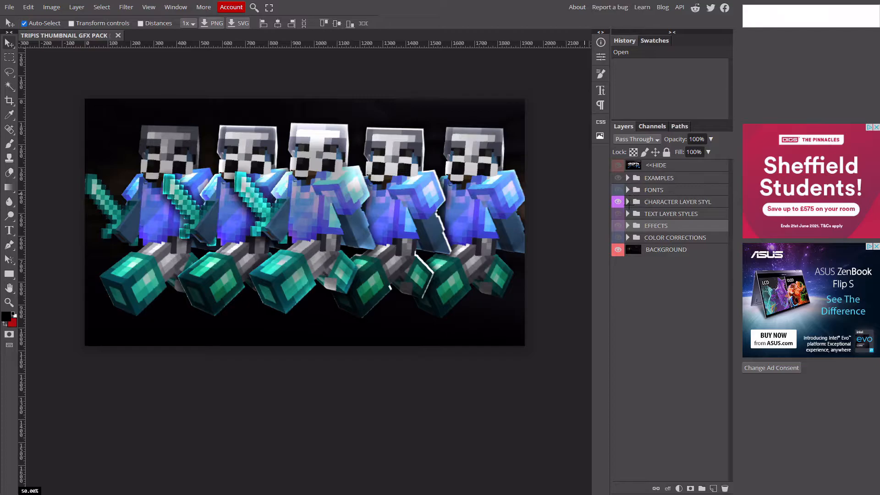
click(628, 201)
click(617, 214)
click(617, 213)
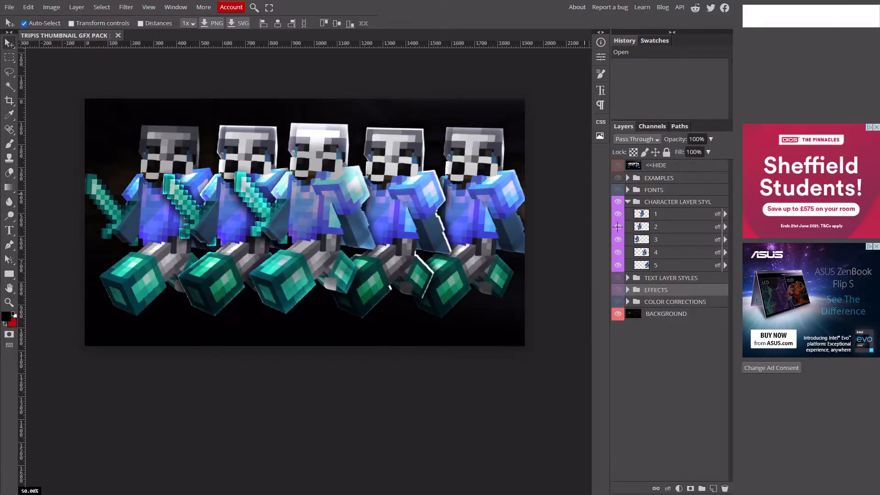
drag(618, 265, 618, 213)
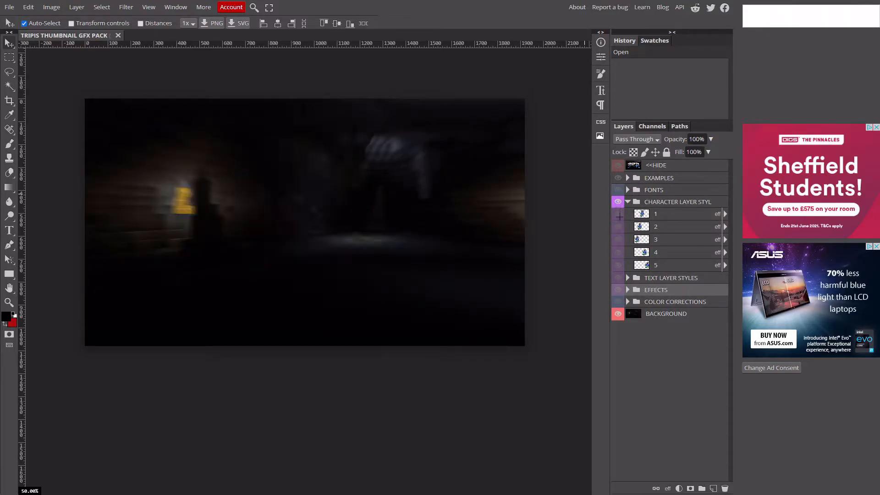
Toggle the visibility of character style samples 1, 2, 4 and 5 to compare their looks.
click(617, 214)
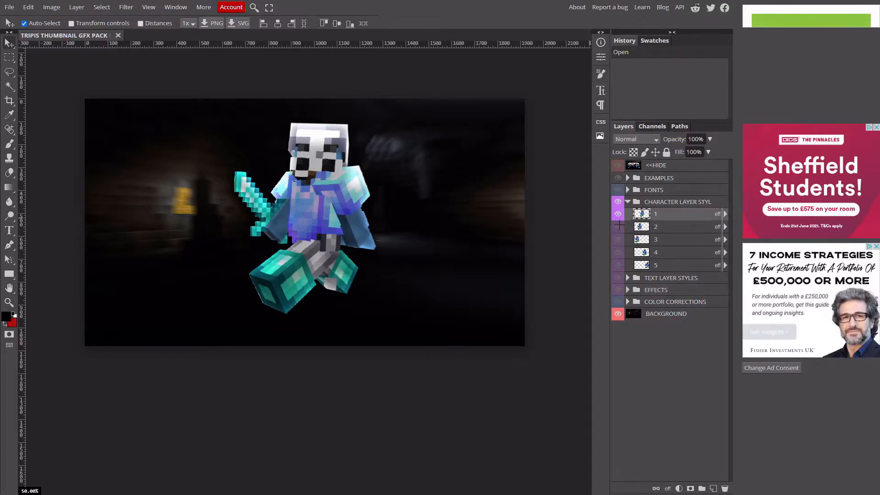
click(618, 225)
click(618, 214)
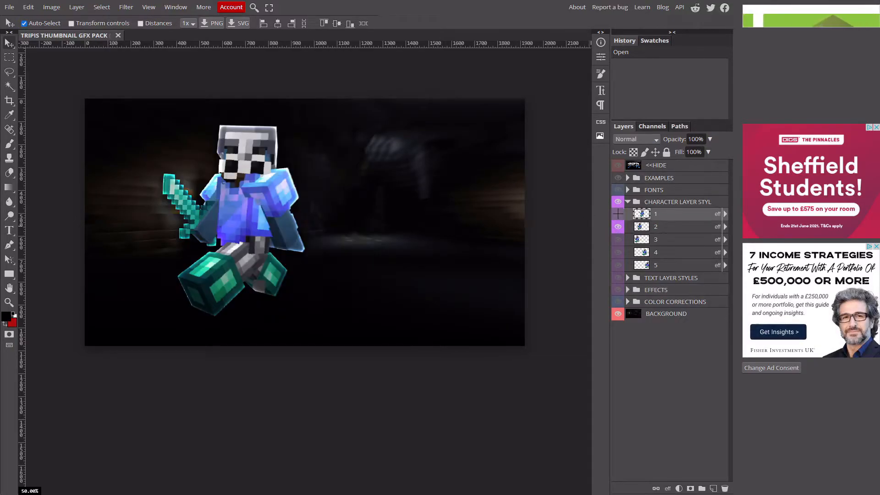
click(618, 253)
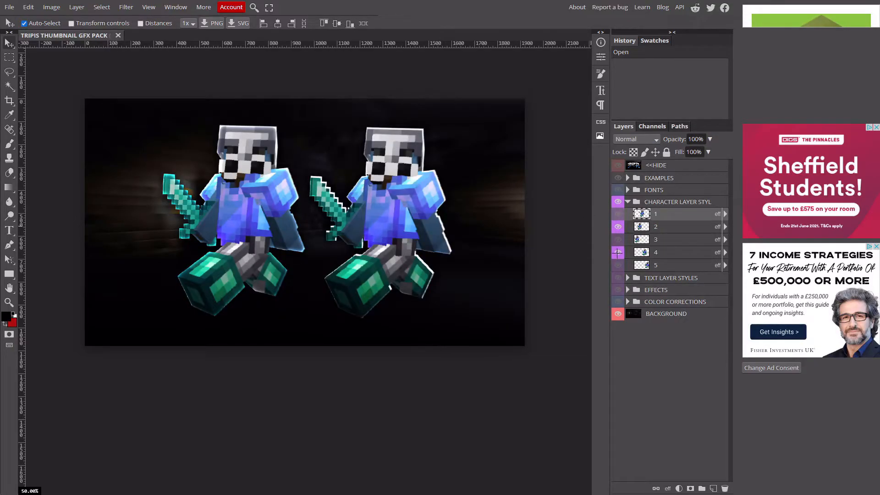
click(618, 265)
click(618, 252)
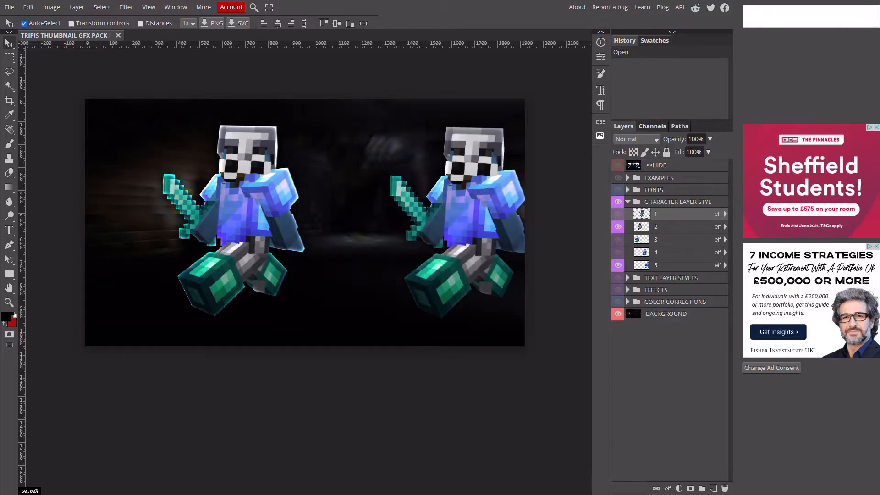
Show character samples 4, 3 and 1 again to view all five styles together.
click(617, 252)
click(618, 239)
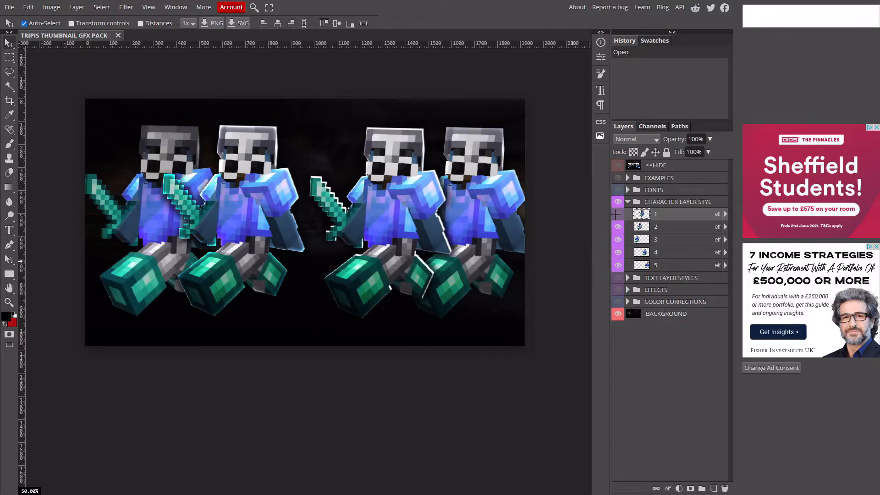
click(618, 214)
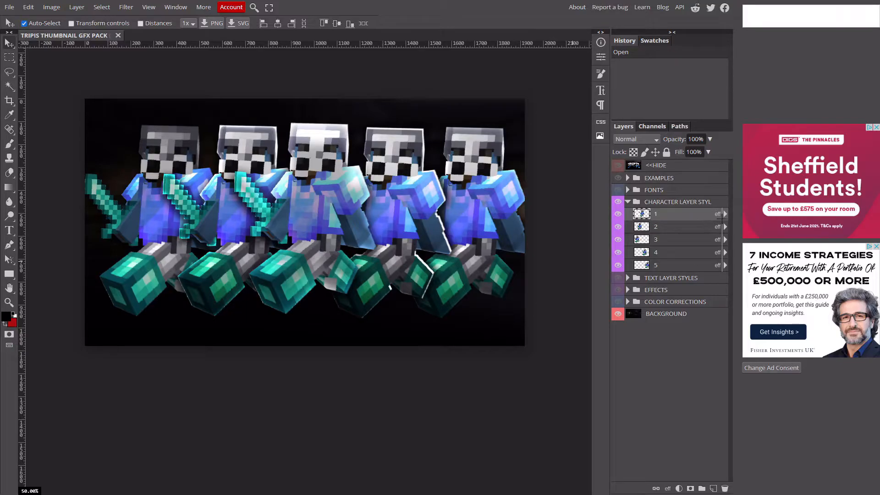
Save the layer style of character sample 1 as a new style preset and view the preset list.
double_click(704, 213)
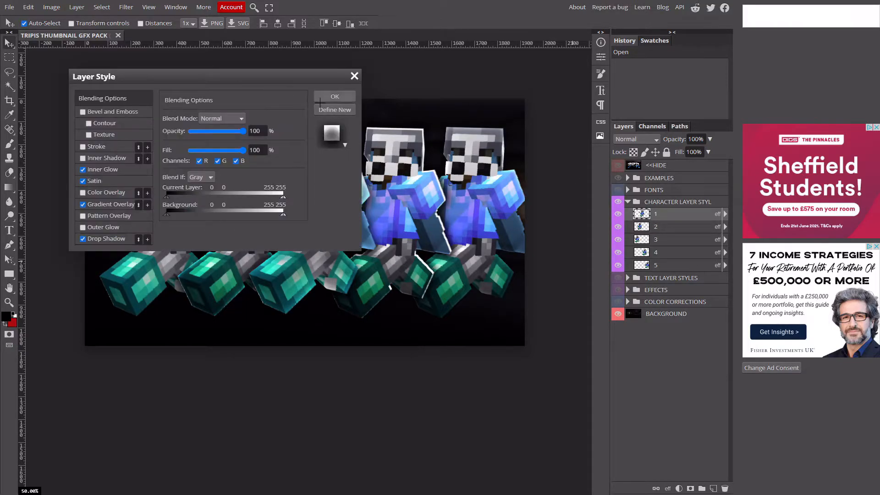
click(329, 111)
click(349, 133)
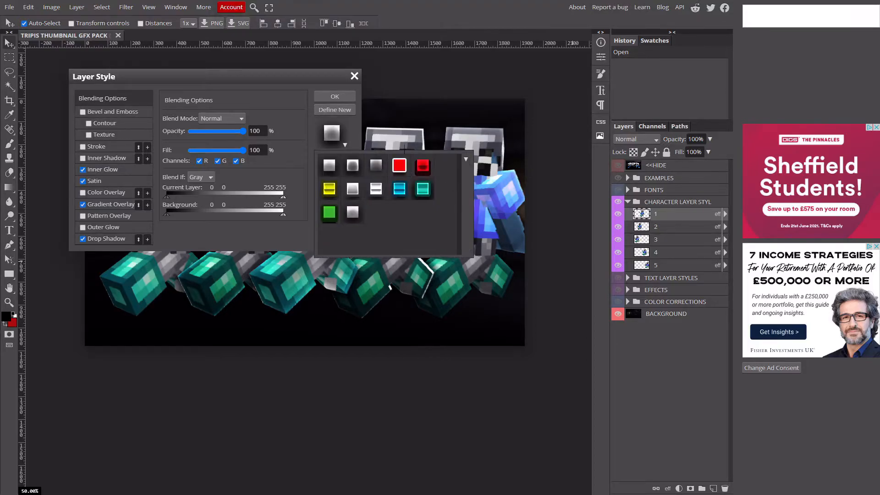
click(351, 127)
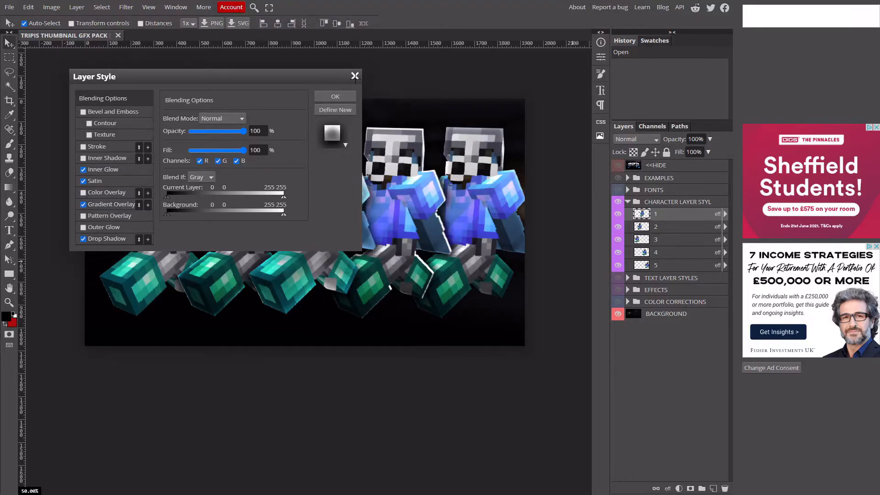
click(354, 76)
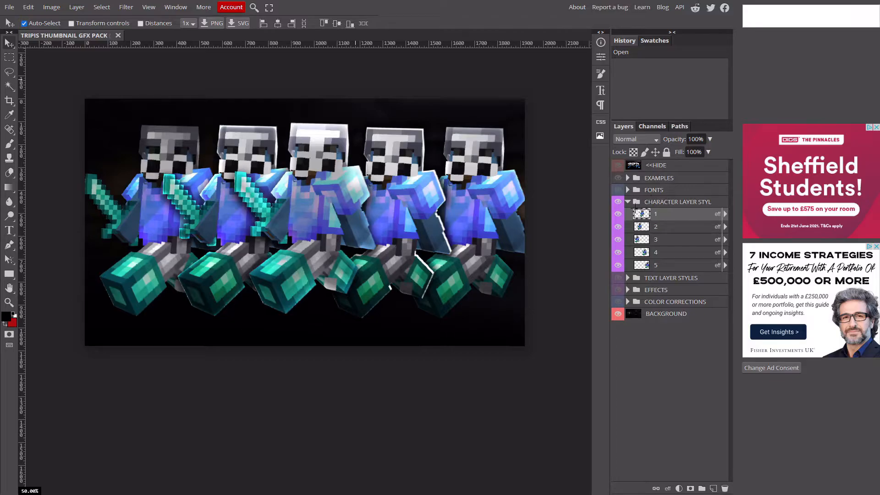
Expand and show the TEXT LAYER STYLES group and toggle its first sample, LAYER STYLE copy 12, to check it.
click(628, 278)
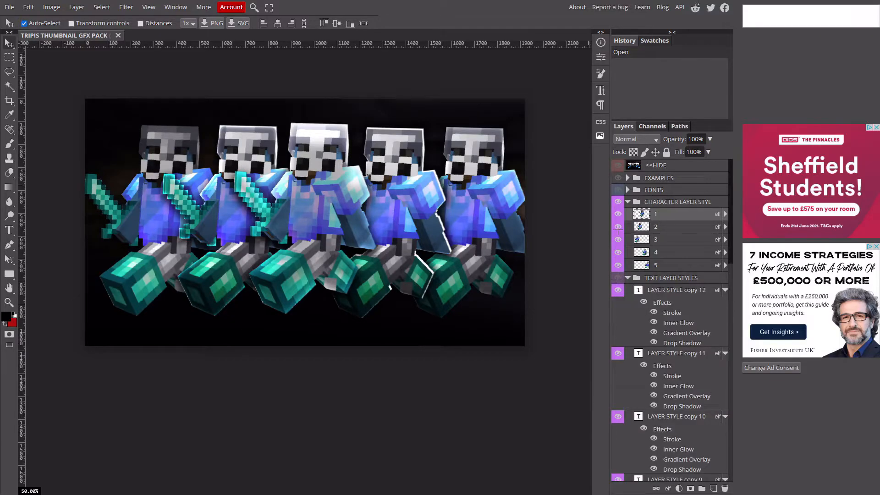
click(618, 278)
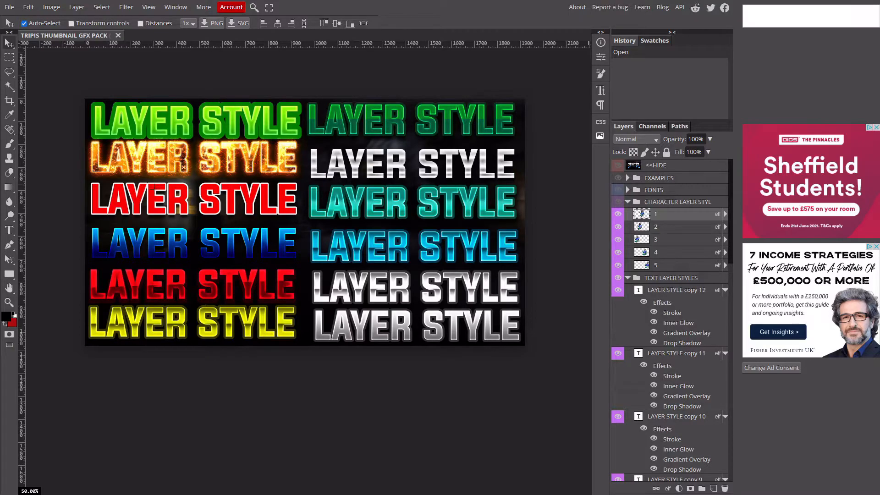
click(618, 289)
click(618, 289)
Save the layer style of the LAYER STYLE copy 12 text as a new style preset.
click(704, 289)
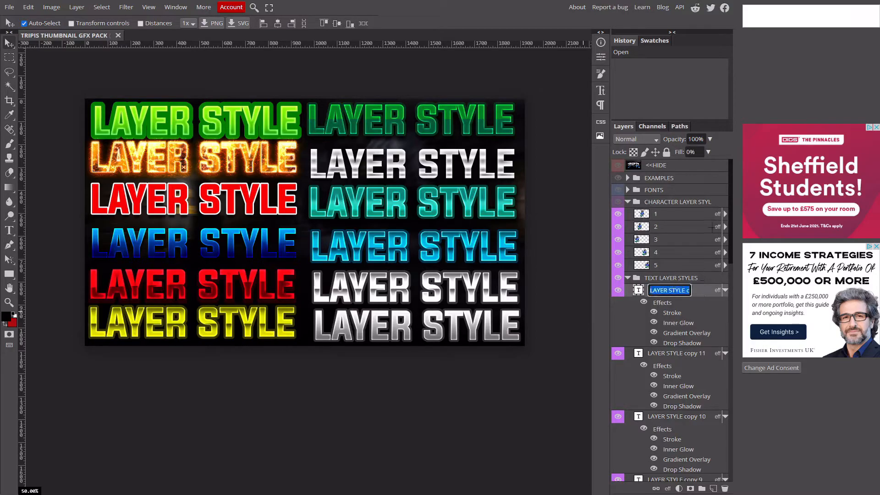
double_click(708, 286)
click(335, 111)
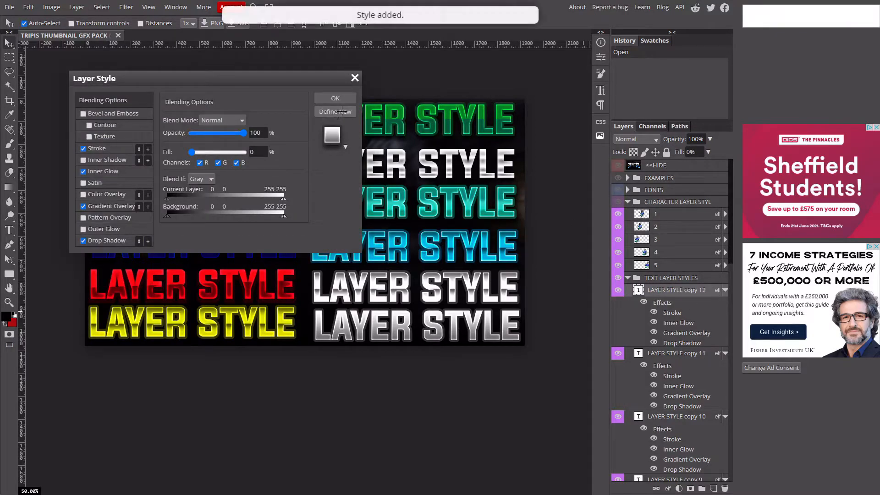
click(335, 98)
Toggle the LAYER STYLE copy 8 sample, browse the other text styles, and open the layer style settings of LAYER STYLE copy 12.
scroll(677, 303, down, 3)
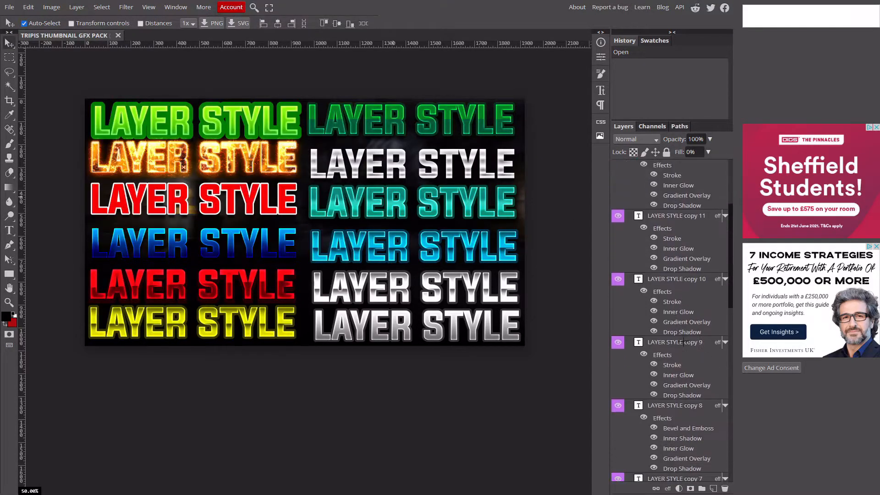
click(617, 405)
click(617, 405)
scroll(644, 398, down, 10)
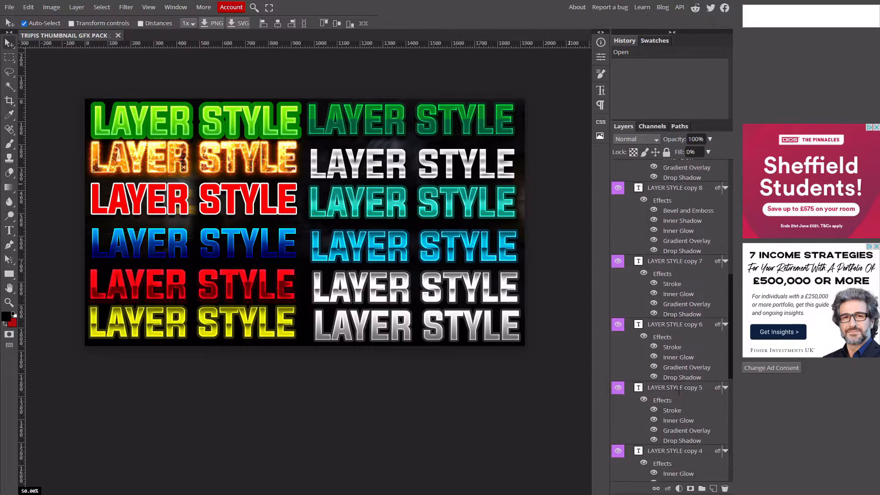
scroll(658, 315, up, 15)
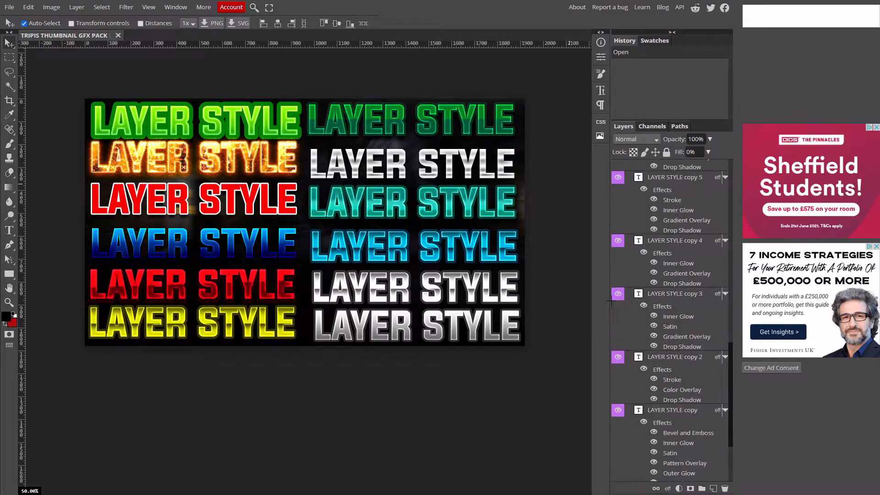
double_click(706, 260)
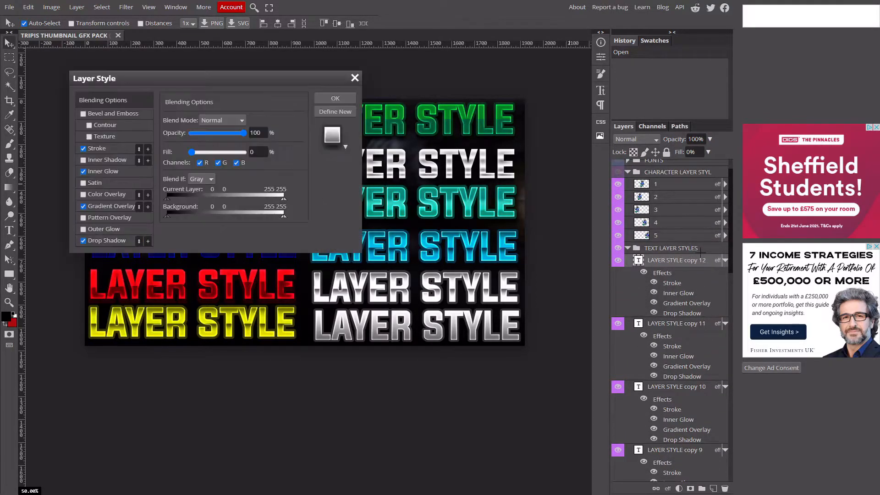
click(332, 135)
click(466, 161)
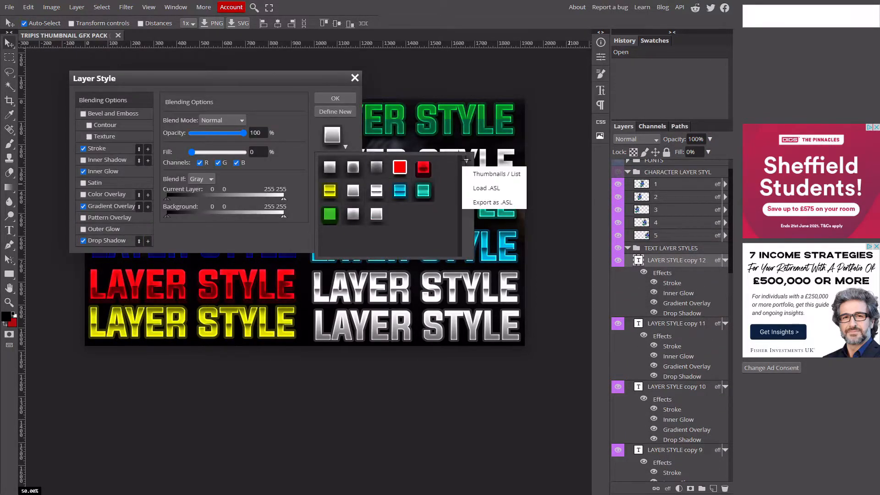
click(485, 188)
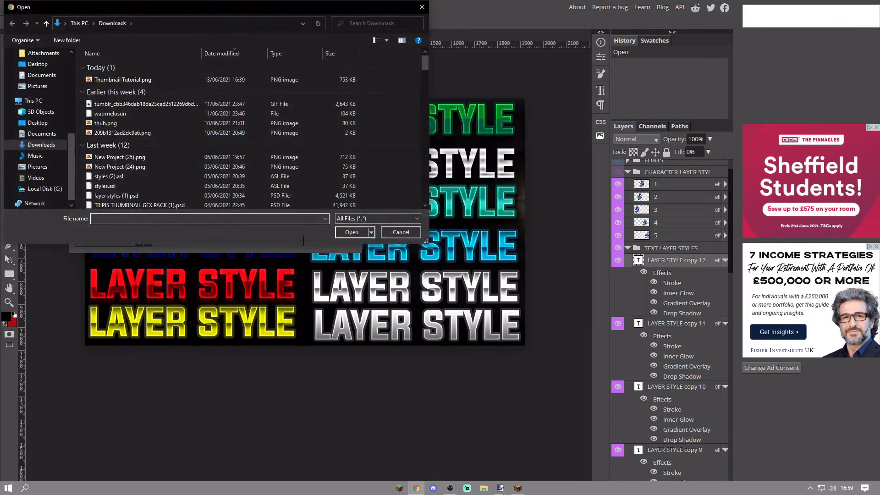
click(401, 232)
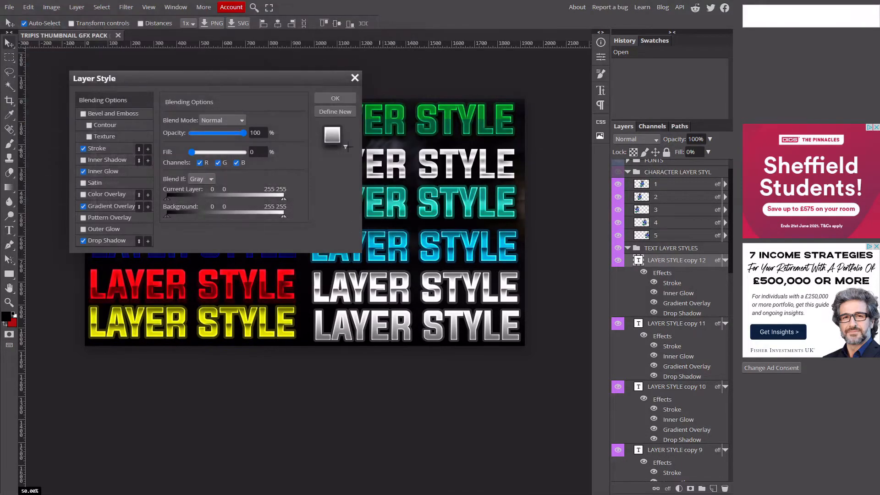
Export the saved layer style presets as an ASL file.
click(346, 145)
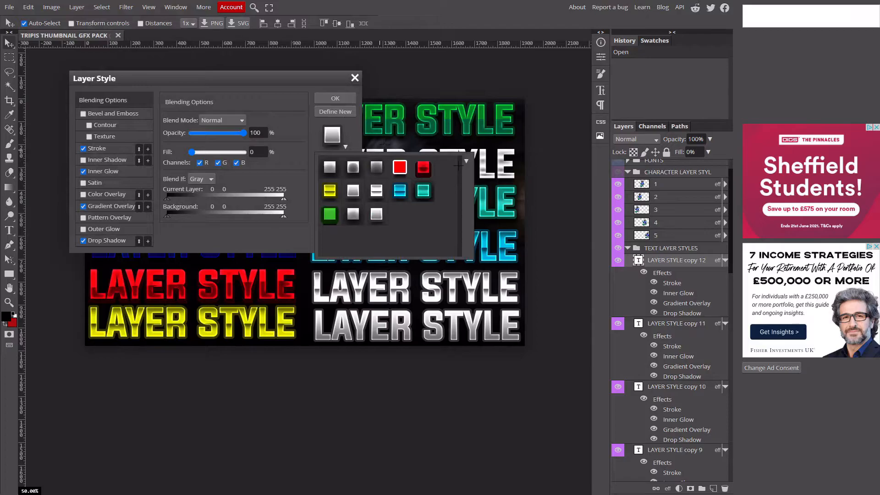
click(467, 161)
click(475, 195)
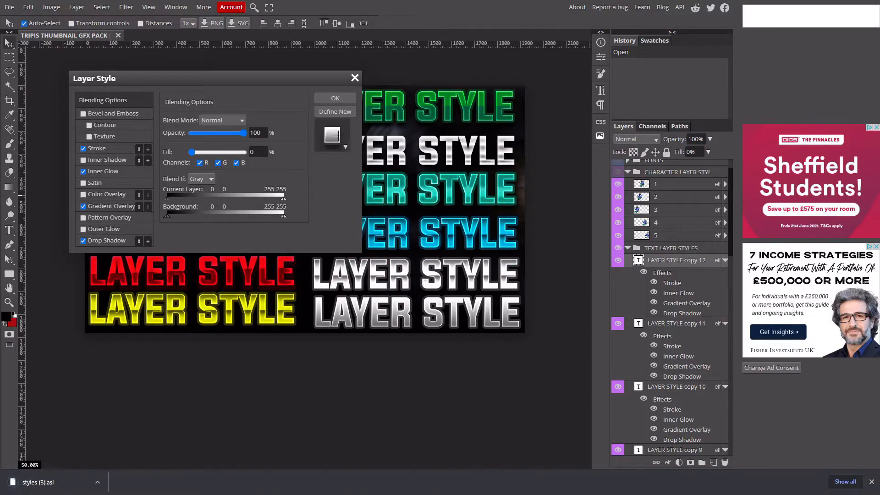
Load styles (3).asl into the style presets, keep it for future sessions, and look through the preset list.
click(346, 146)
click(467, 161)
click(475, 185)
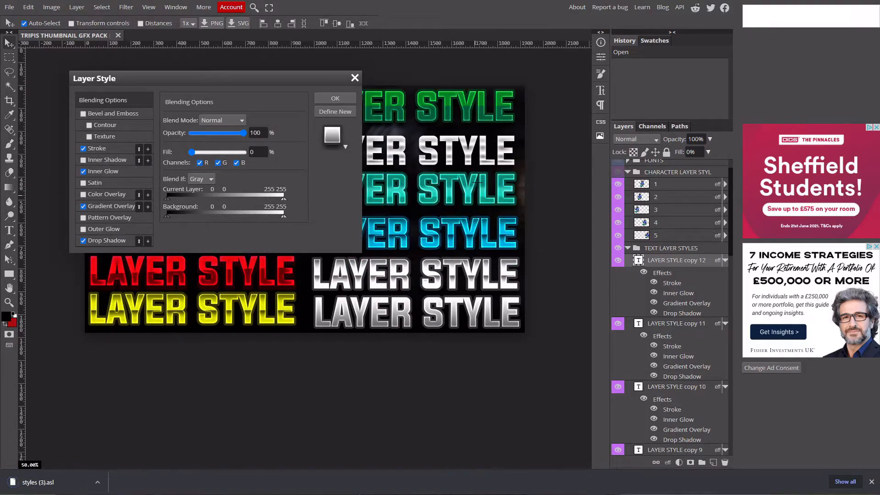
click(109, 80)
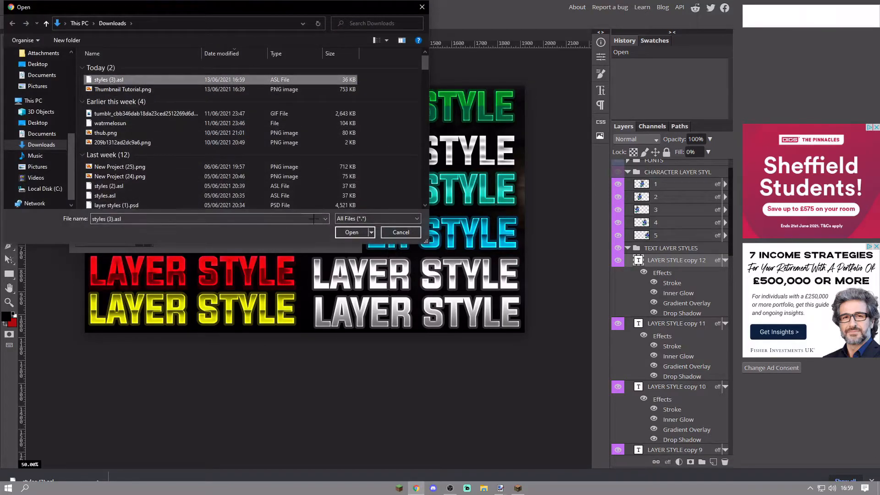
click(352, 232)
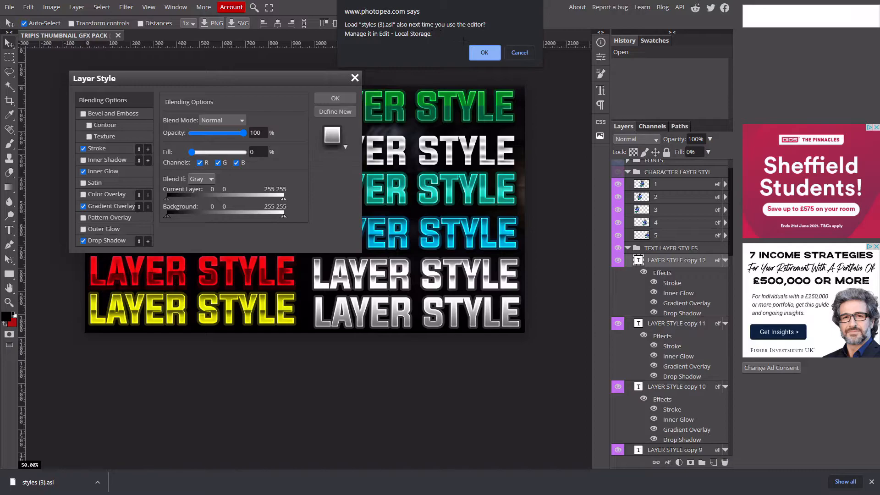
click(486, 51)
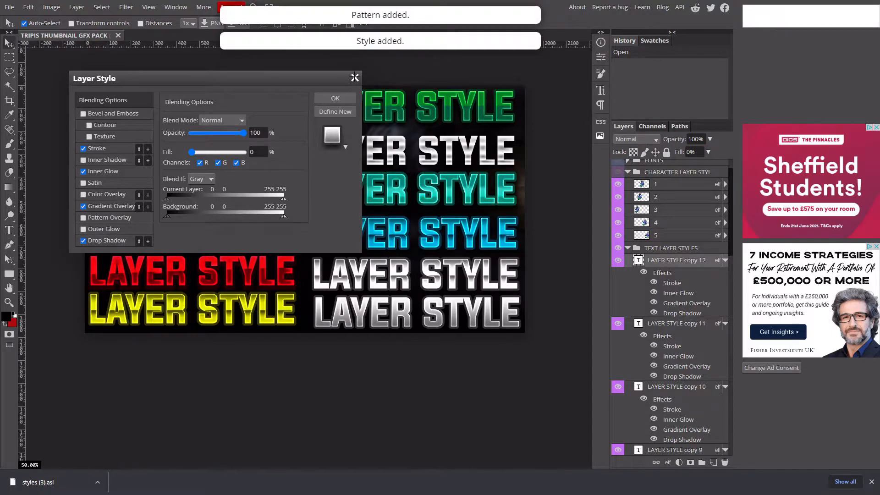
click(333, 135)
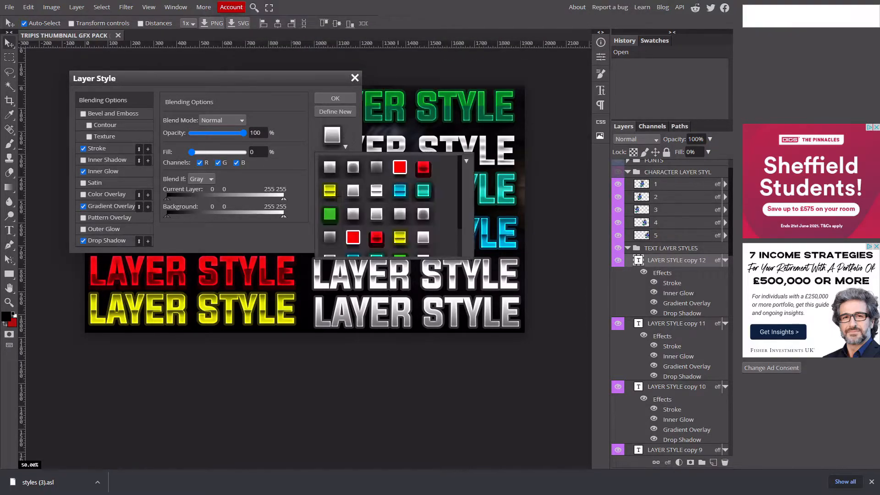
scroll(406, 235, down, 2)
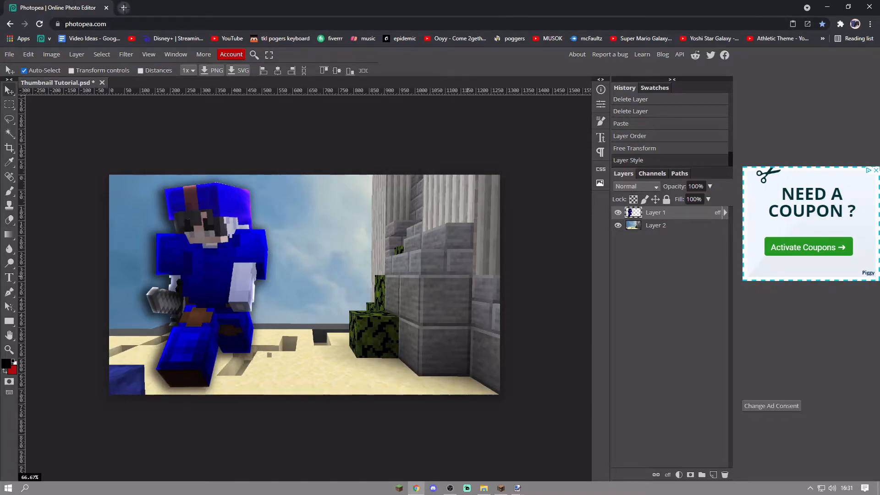
Search Google in a new browser tab for "photopea logo png" and show the image results.
click(123, 8)
text(photopea logo)
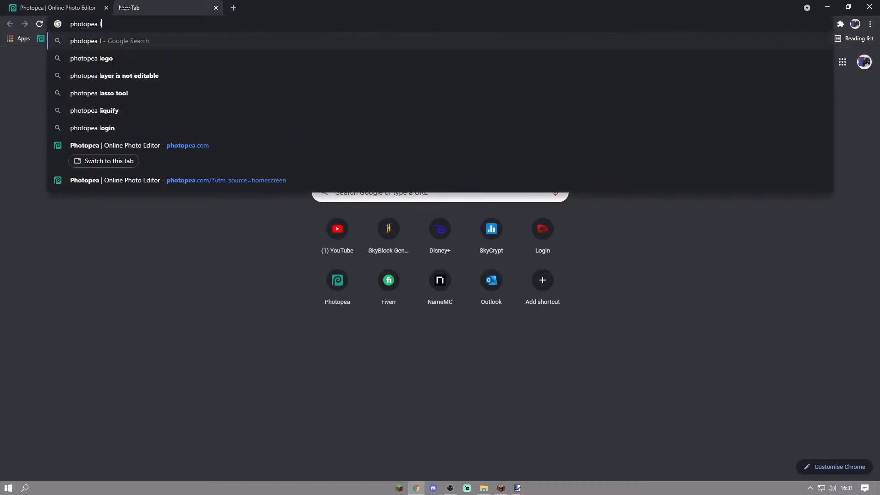
key(Return)
click(164, 70)
text(png)
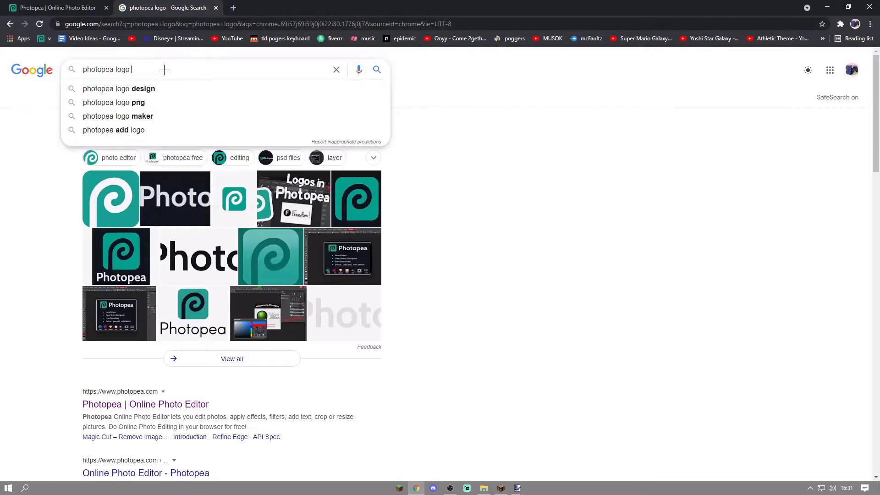
key(Return)
click(120, 104)
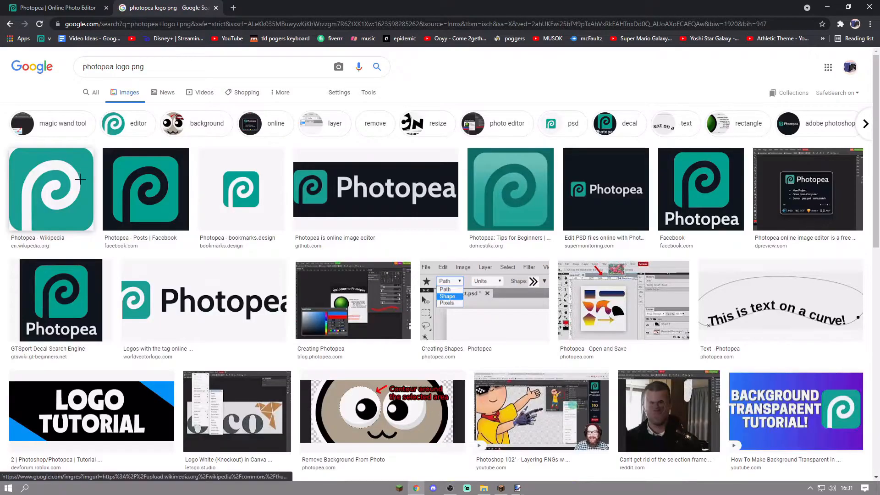
Copy the Photopea logo image from vhv.rs and paste it into the Thumbnail Tutorial document in Photopea.
click(80, 179)
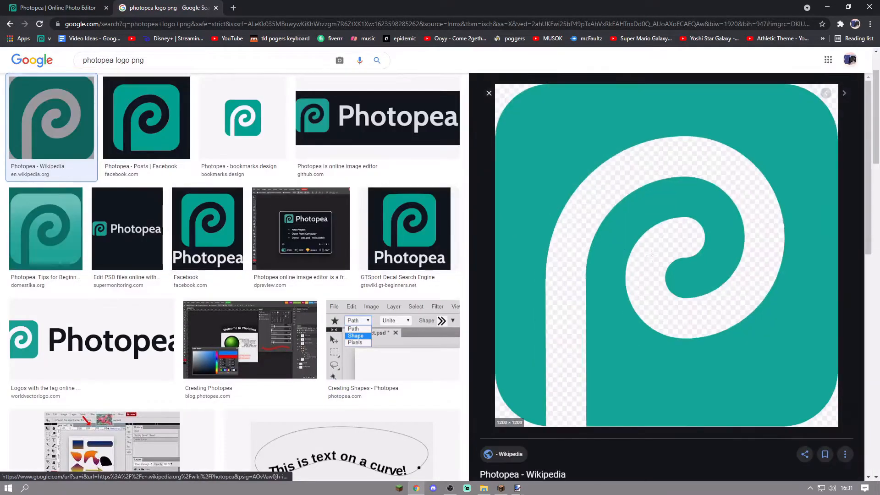
right_click(615, 230)
click(653, 338)
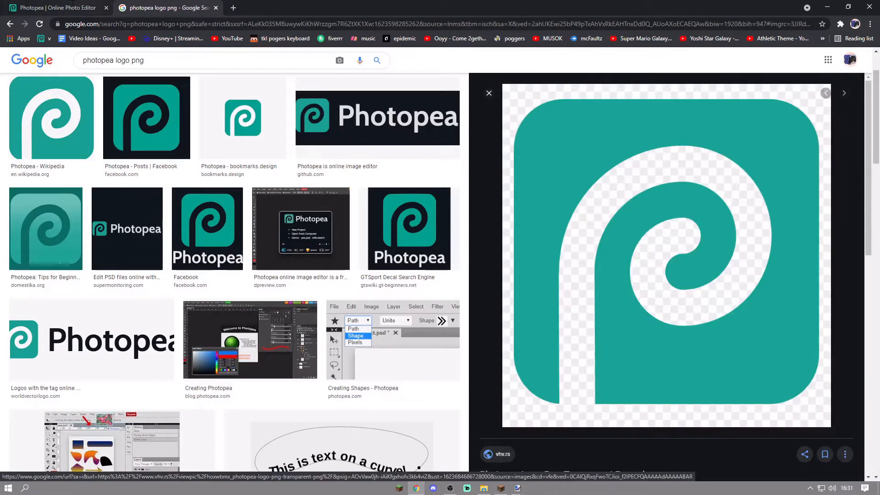
key(ctrl+1)
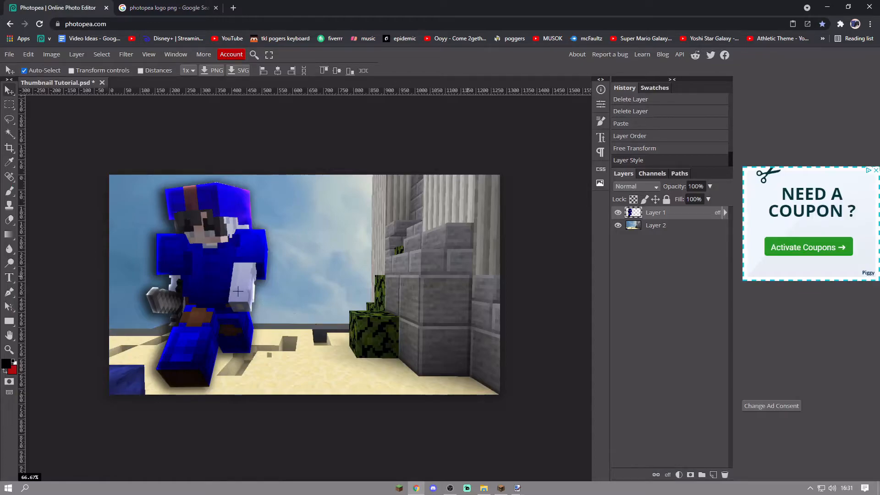
key(ctrl+v)
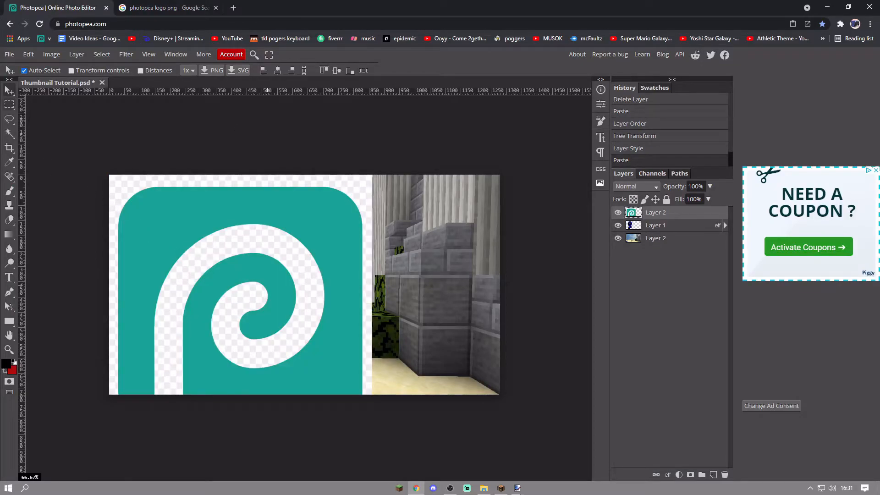
Try to clear the pasted logo's checkered background with the Magic Wand at a tolerance of 215.
key(w)
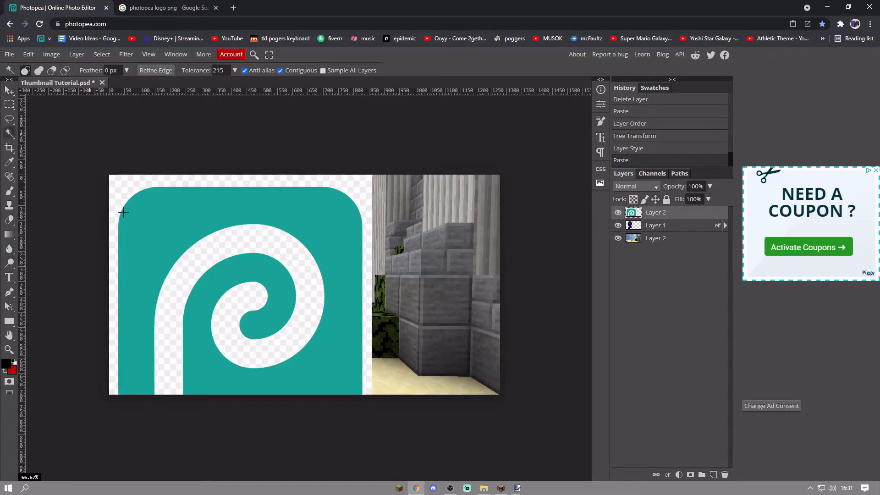
click(126, 186)
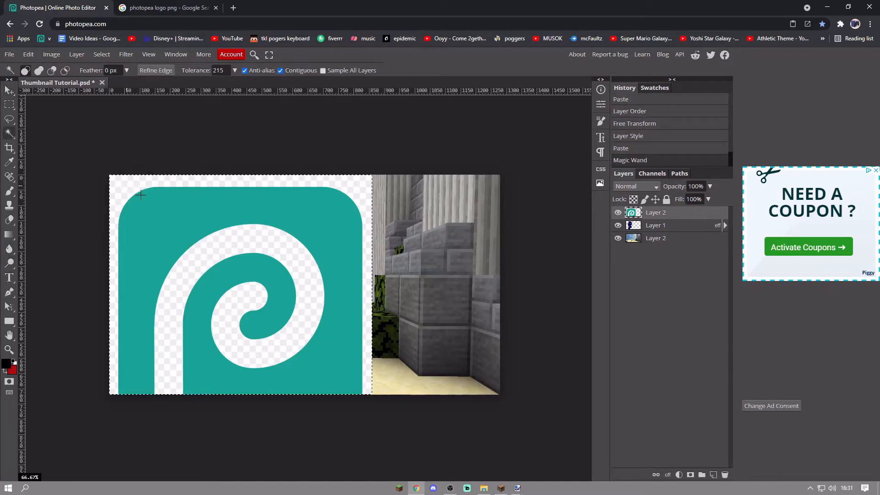
key(Delete)
key(ctrl+z)
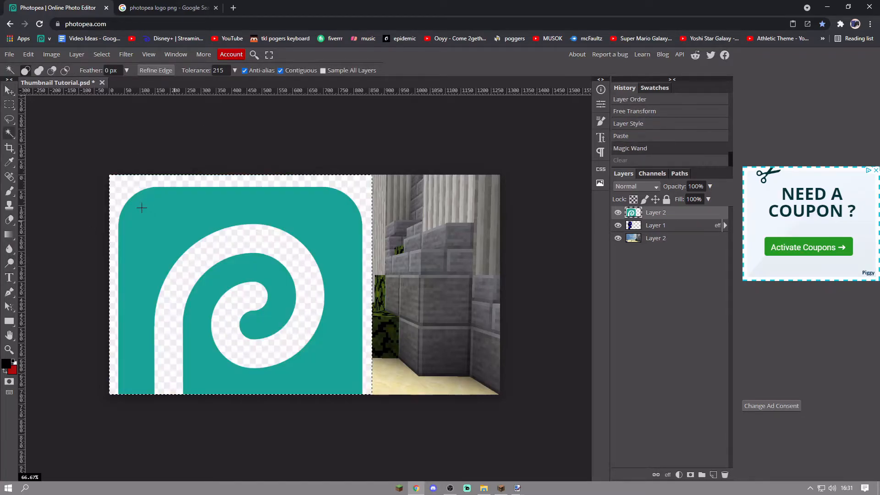
key(ctrl+d)
click(123, 188)
Set the Magic Wand tolerance to 102 and clear the checkered background around the outside of the logo.
click(235, 70)
drag(229, 84, 205, 84)
key(ctrl+d)
click(121, 185)
key(Delete)
Select and clear the checkered area inside the logo's spiral.
scroll(178, 241, down, 3)
click(177, 240)
key(Delete)
Move the logo up and to the right, and clear the leftover checkered background along its lower edge with the Magic Wand.
key(v)
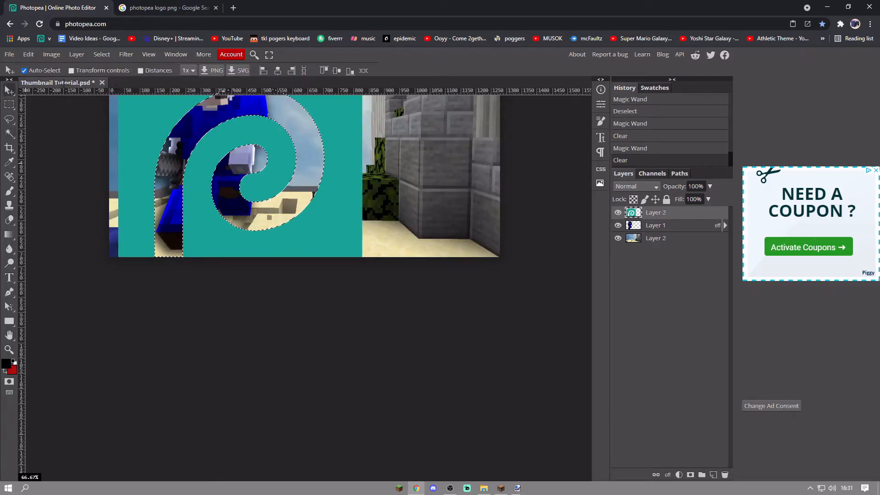
key(ctrl+d)
drag(138, 220, 245, 155)
key(w)
click(266, 221)
key(Delete)
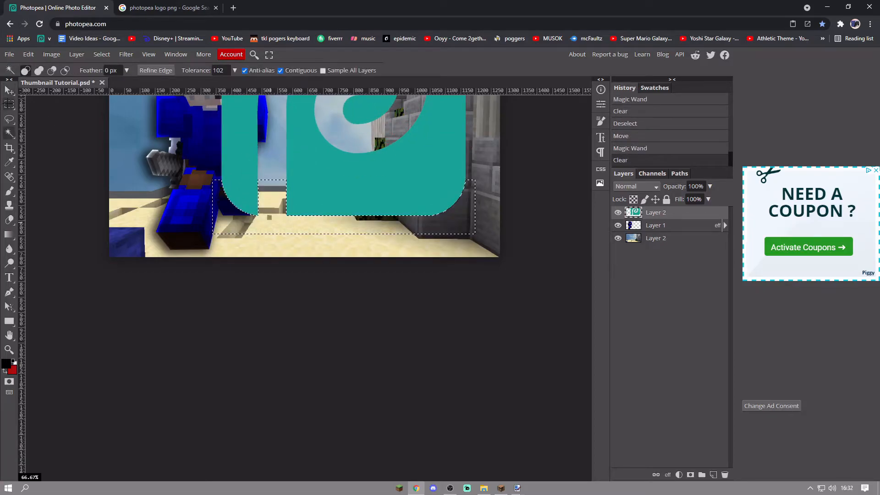
Clear the selection, move the logo down over the picture, and start a free transform on it.
key(v)
key(ctrl+d)
scroll(315, 276, up, 3)
drag(315, 276, 322, 312)
key(ctrl+t)
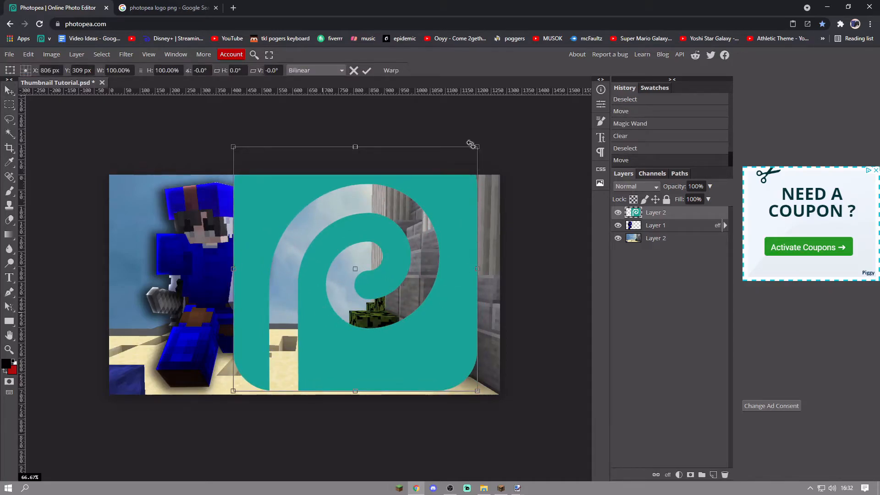
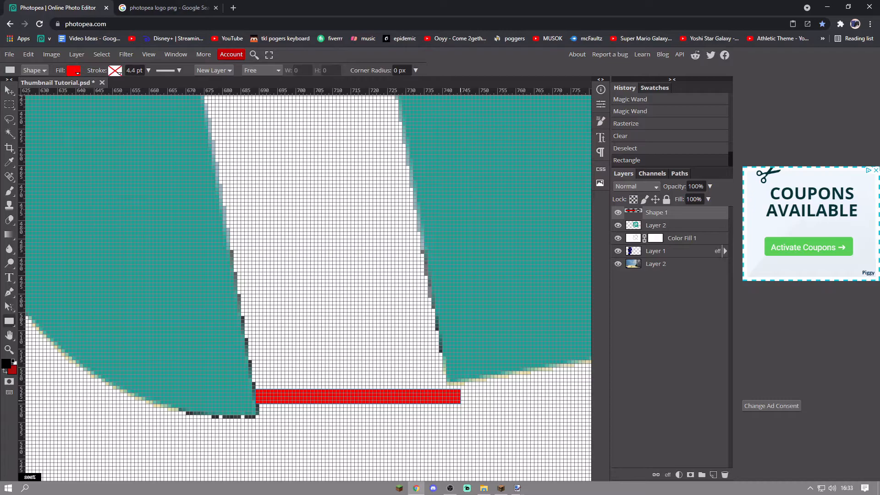
Rotate the red rectangle so it follows the slanted lower edge of the logo's white stem.
key(ctrl+t)
drag(466, 393, 440, 391)
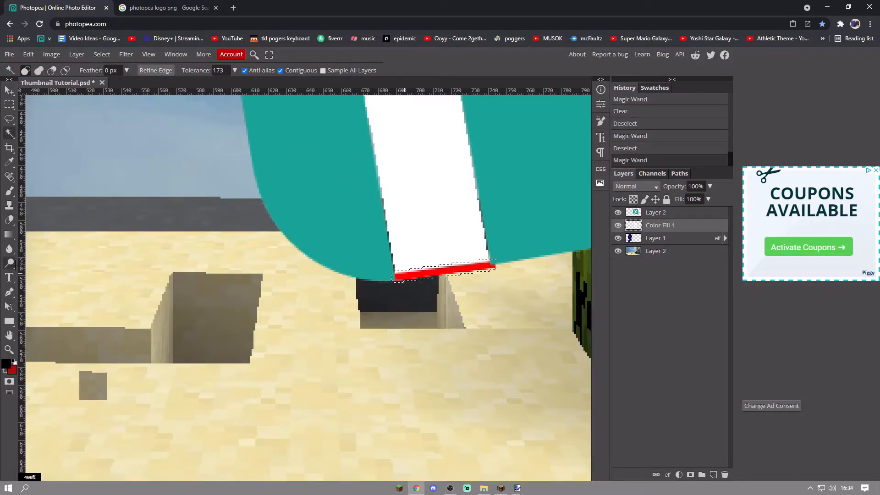
Set the foreground colour to white (ffffff) and fill the selected red strip on Color Fill 1 with the Paint Bucket.
right_click(8, 234)
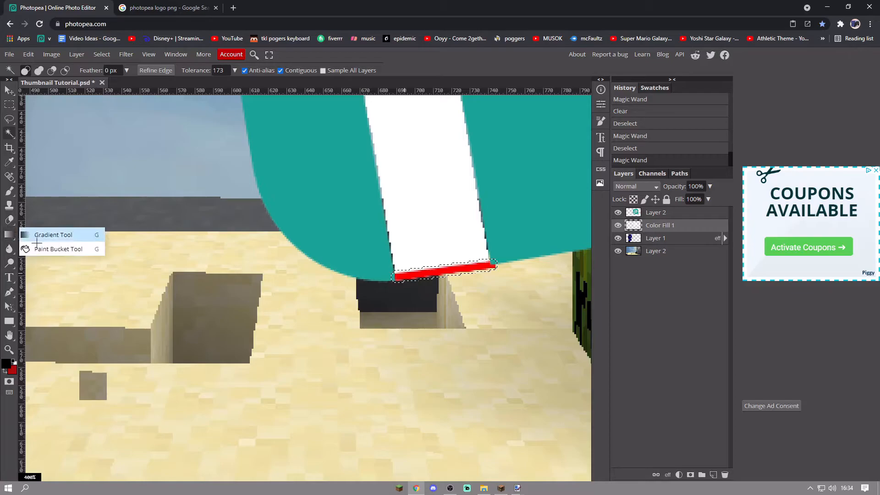
click(80, 243)
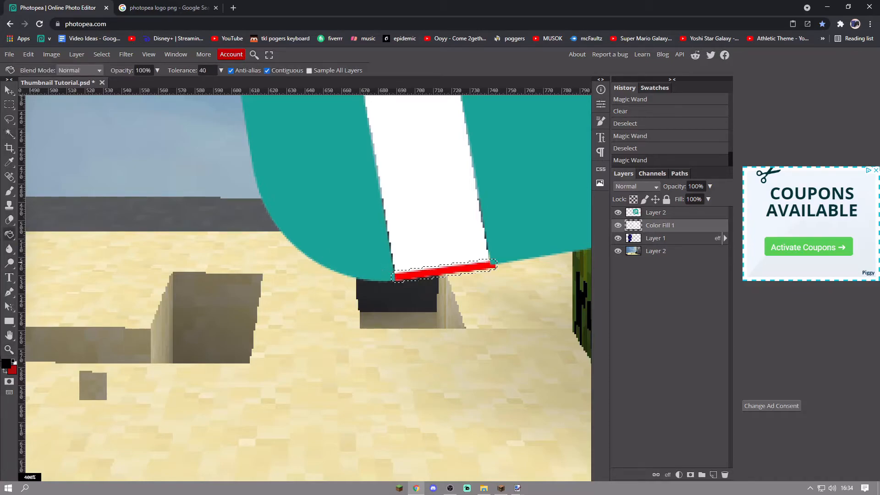
click(6, 363)
click(276, 232)
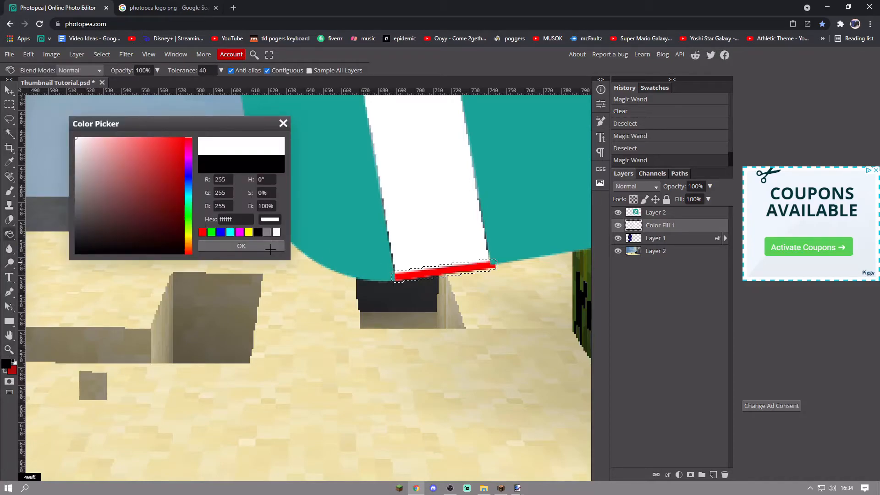
click(270, 246)
click(438, 270)
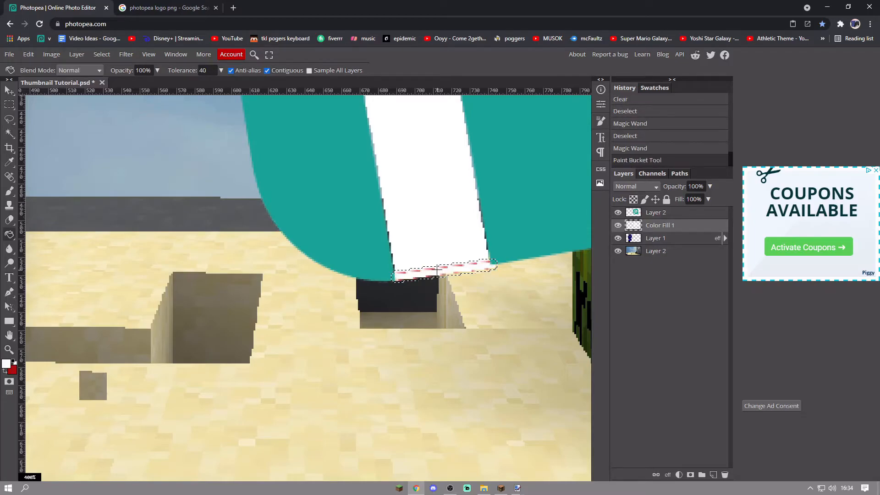
Raise the Paint Bucket tolerance to 255, fill the strip's remaining red pixels with white, and clear the selection.
click(221, 70)
drag(178, 85, 229, 85)
click(415, 275)
click(414, 274)
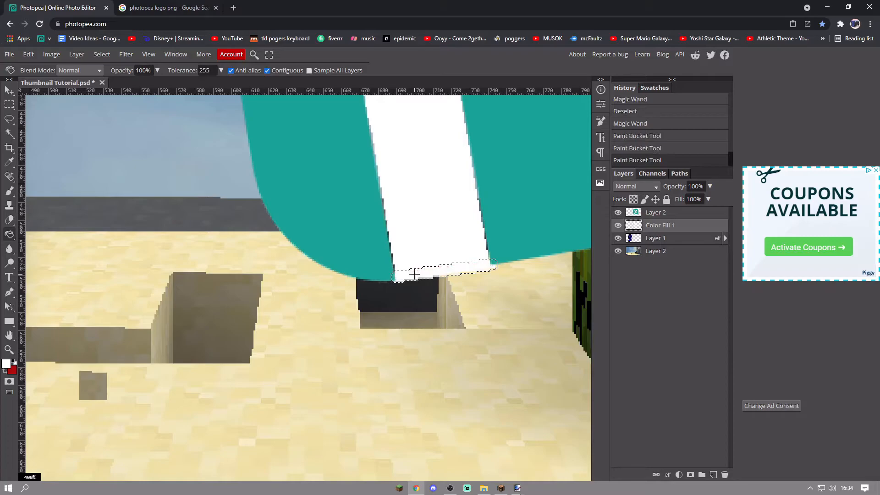
key(ctrl+d)
Try to flatten the whole image into one layer, and undo the flattening.
key(ctrl+minus)
key(ctrl+minus)
key(ctrl+minus)
key(ctrl+minus)
key(ctrl+minus)
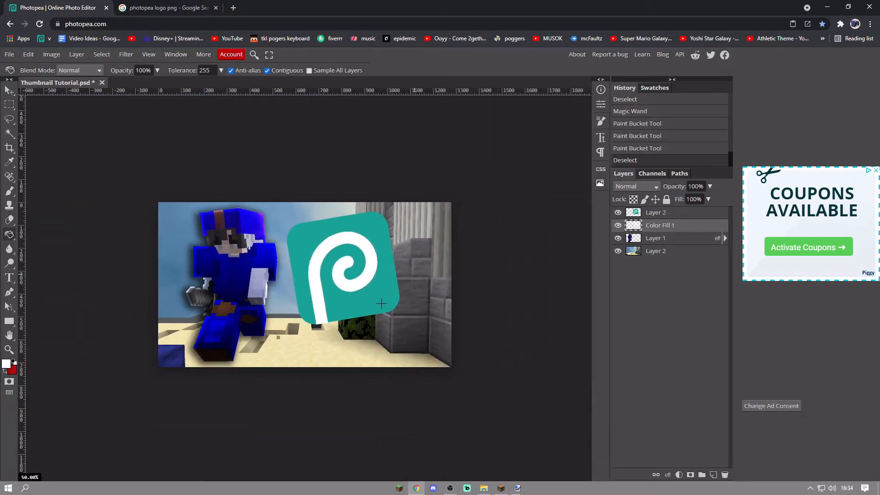
key(ctrl+t)
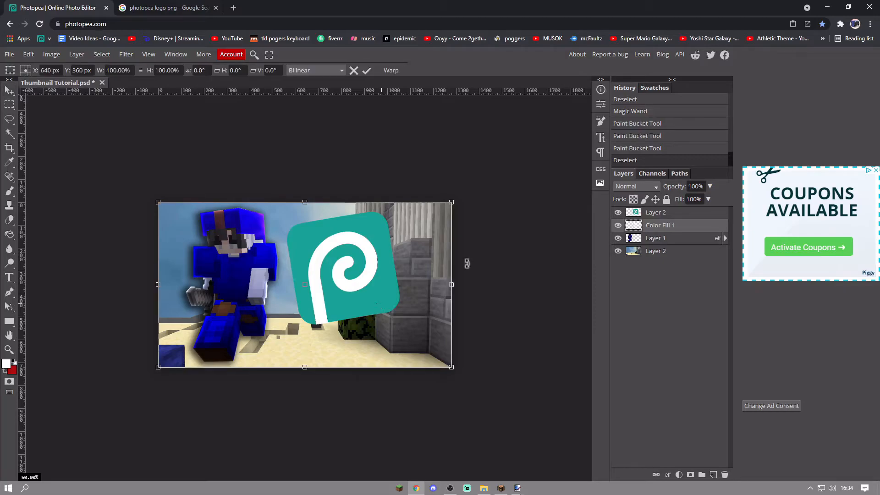
key(Return)
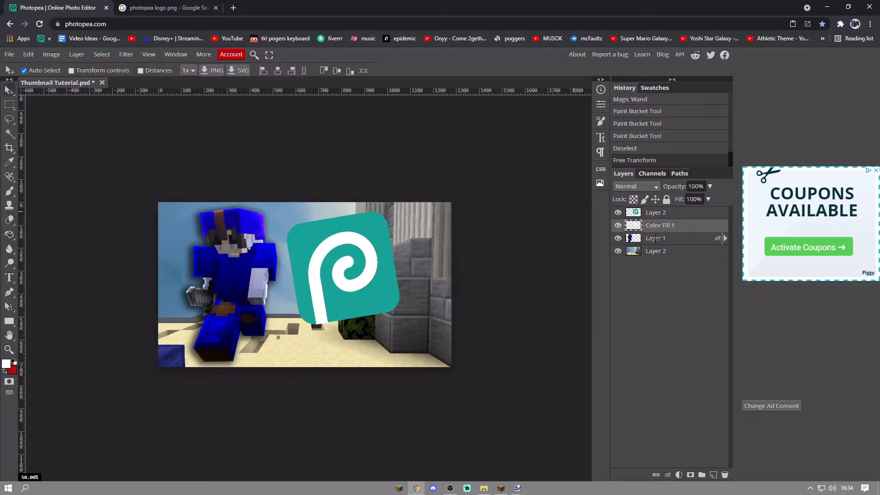
double_click(656, 212)
right_click(665, 212)
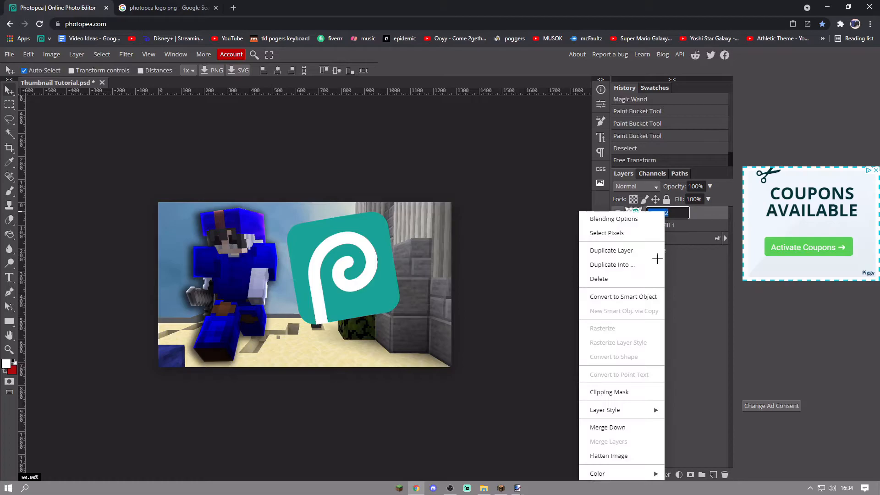
click(619, 456)
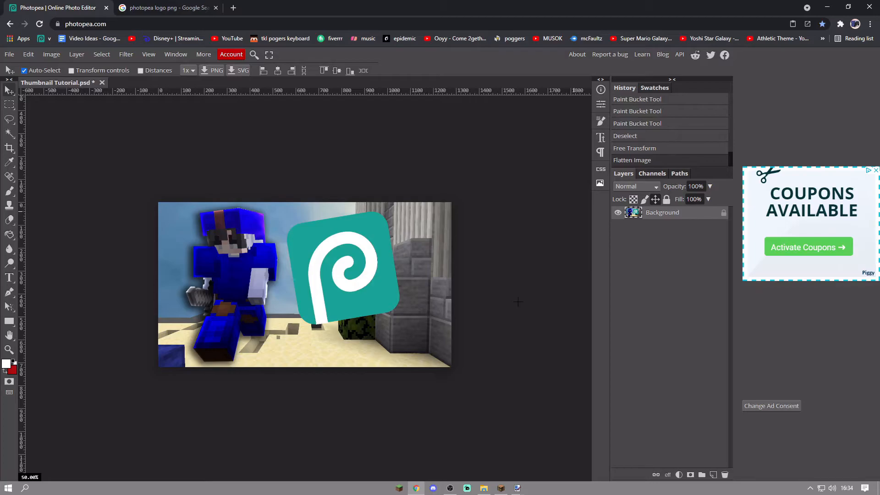
key(ctrl+z)
Merge the logo layer with the white Color Fill 1 layer, and check the merged layer by hiding and showing it.
right_click(679, 212)
click(653, 439)
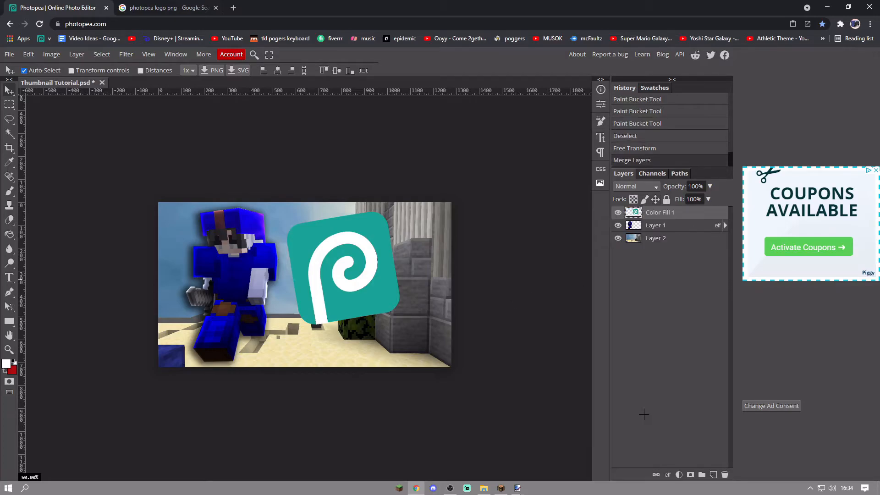
click(618, 212)
click(618, 212)
Rotate the merged logo by about -5.9° with Free Transform.
key(ctrl+t)
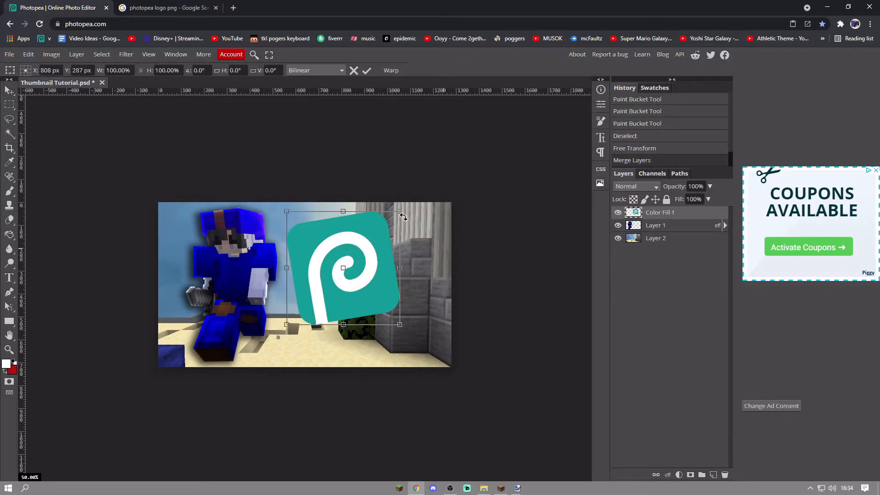
mouse_move(402, 208)
mouse_down()
mouse_move(406, 258)
mouse_move(394, 216)
mouse_move(371, 189)
mouse_move(384, 181)
mouse_move(406, 197)
mouse_up()
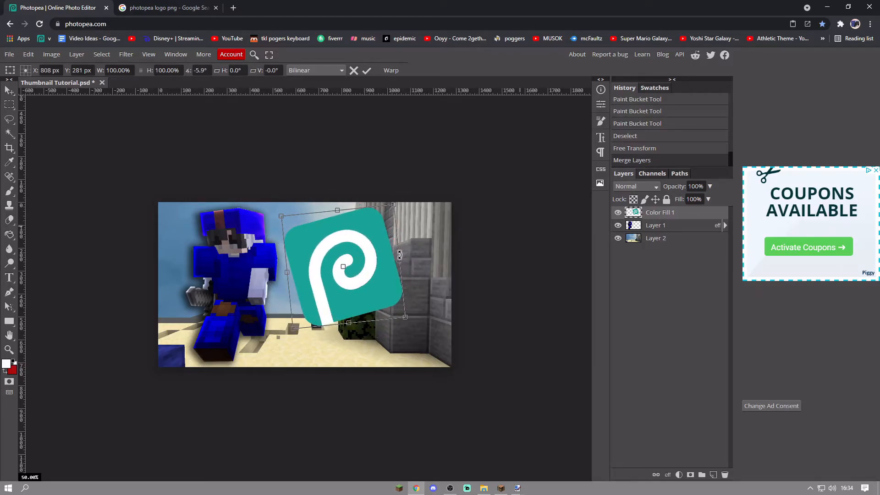
key(Return)
key(ctrl+d)
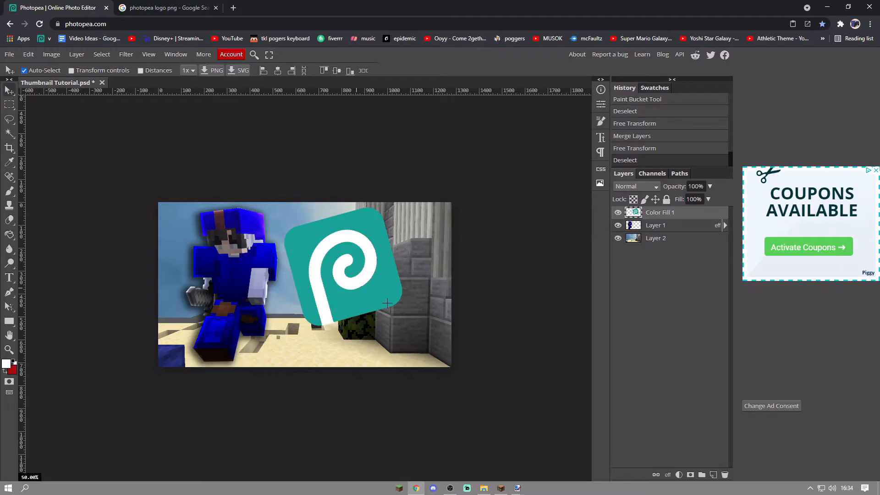
Add a drop shadow with 72% opacity to the merged logo layer.
double_click(720, 208)
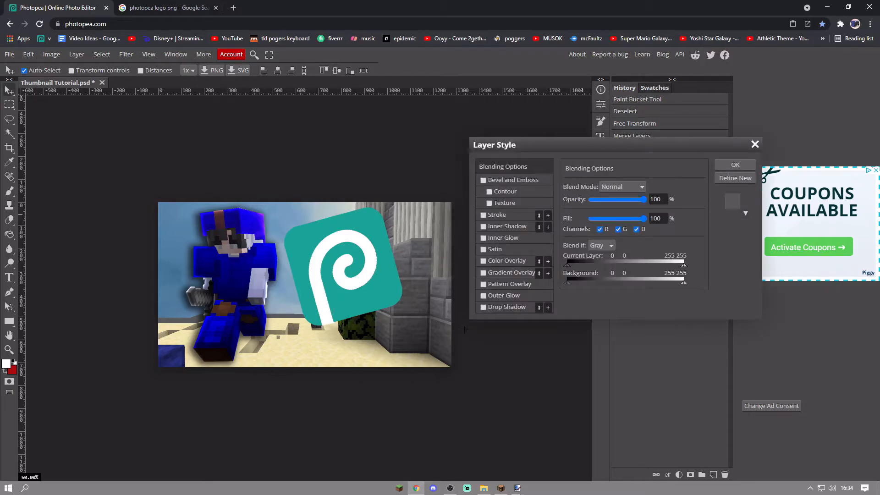
click(484, 307)
click(513, 307)
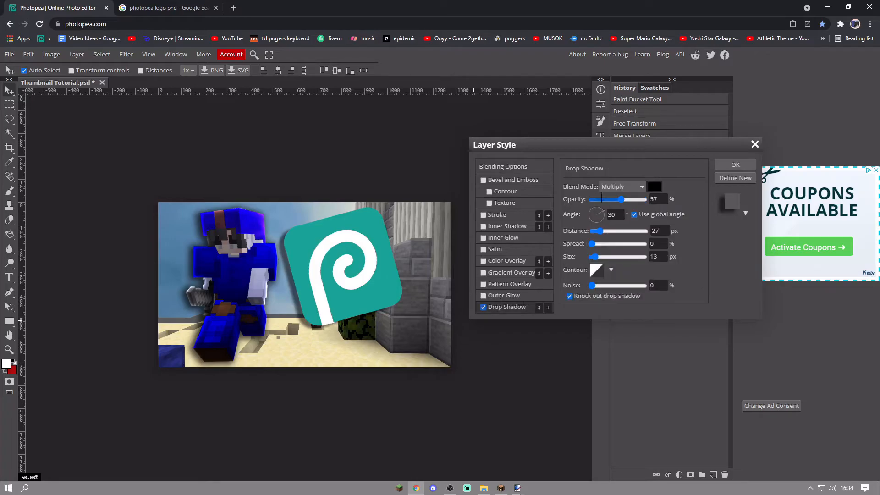
drag(644, 200, 628, 199)
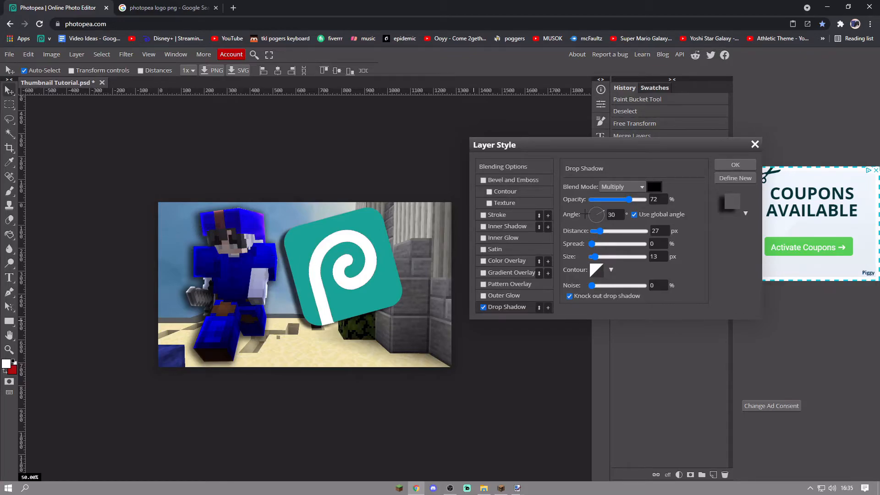
click(735, 165)
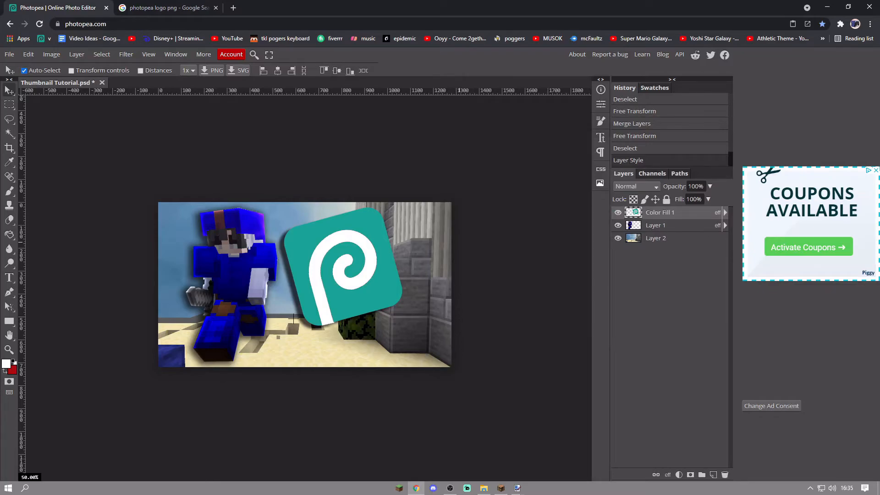
Rotate the logo slightly back clockwise and move it a little up and to the right in the picture.
key(ctrl+t)
drag(410, 192, 419, 209)
mouse_move(368, 246)
mouse_down()
mouse_move(366, 239)
mouse_move(361, 262)
mouse_up()
click(9, 90)
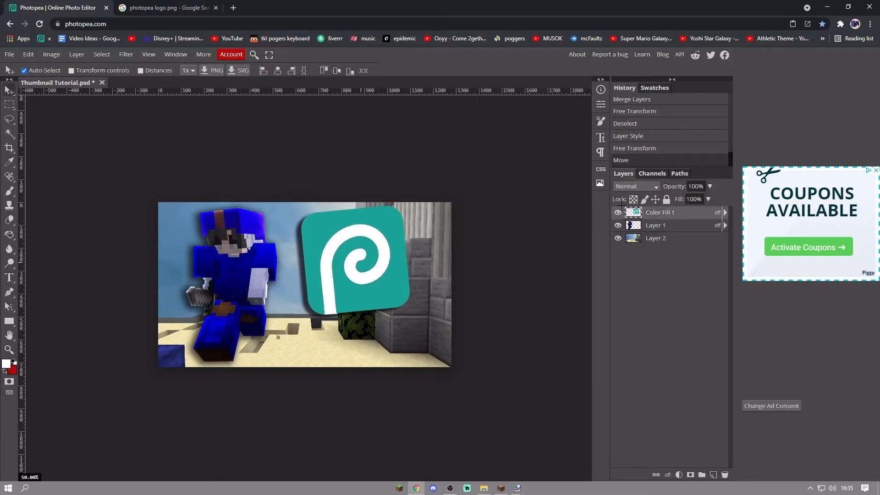
Start a new text layer on the sand below the logo.
click(9, 277)
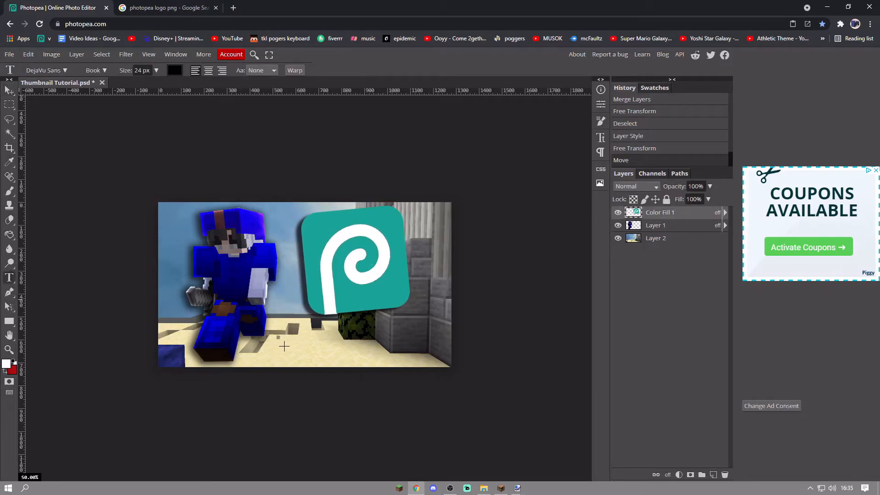
click(286, 345)
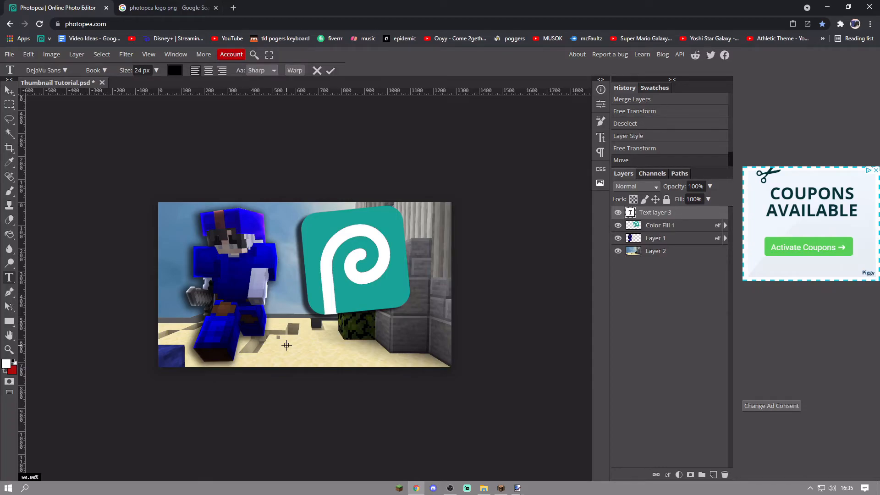
click(45, 70)
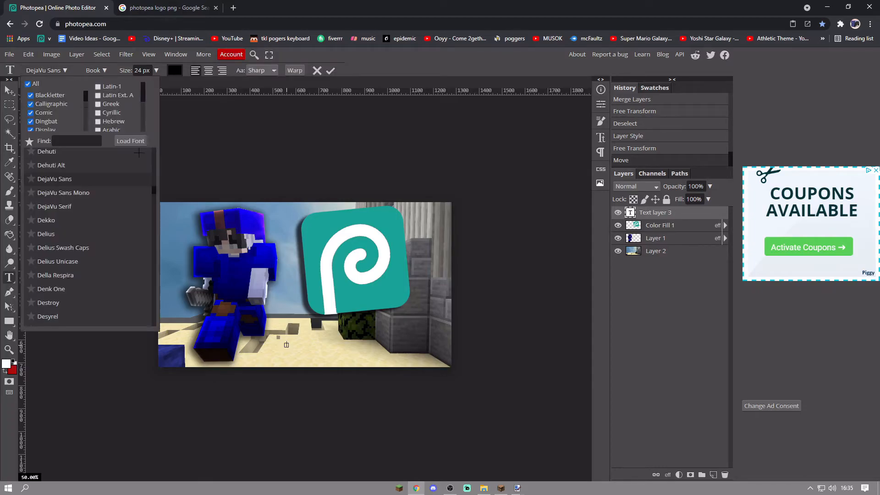
key(ctrl+o)
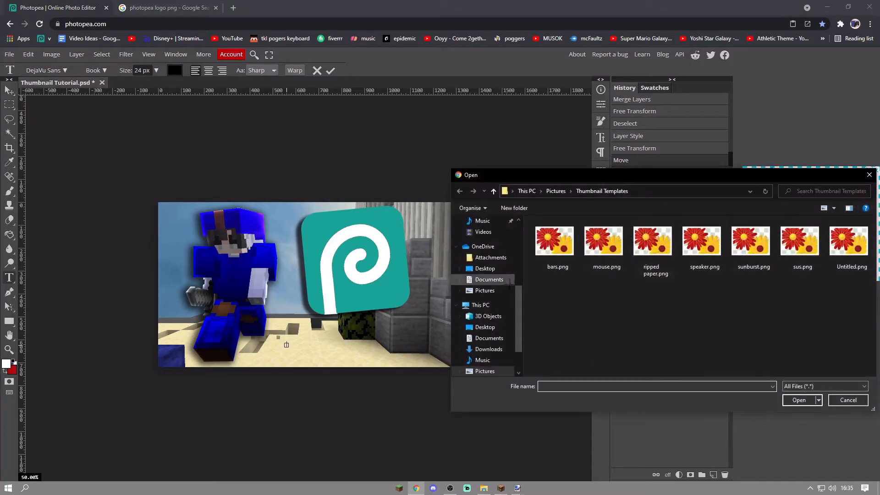
scroll(477, 243, up, 2)
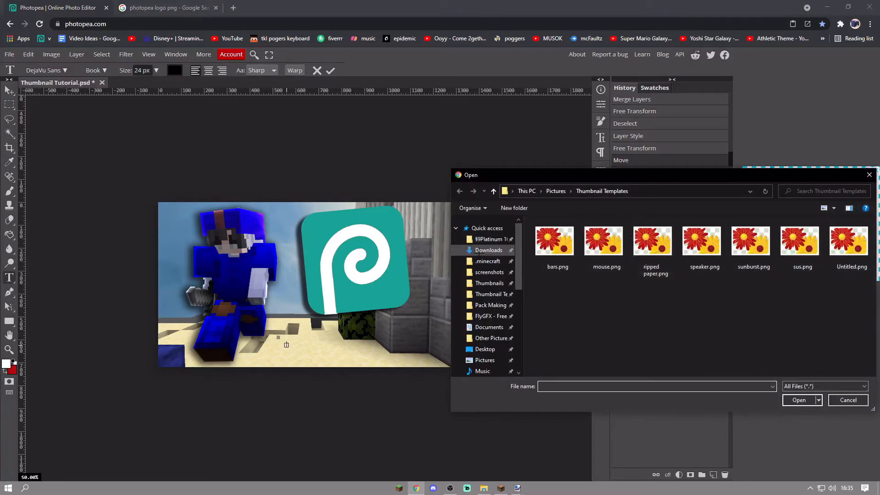
drag(770, 175, 707, 160)
click(810, 173)
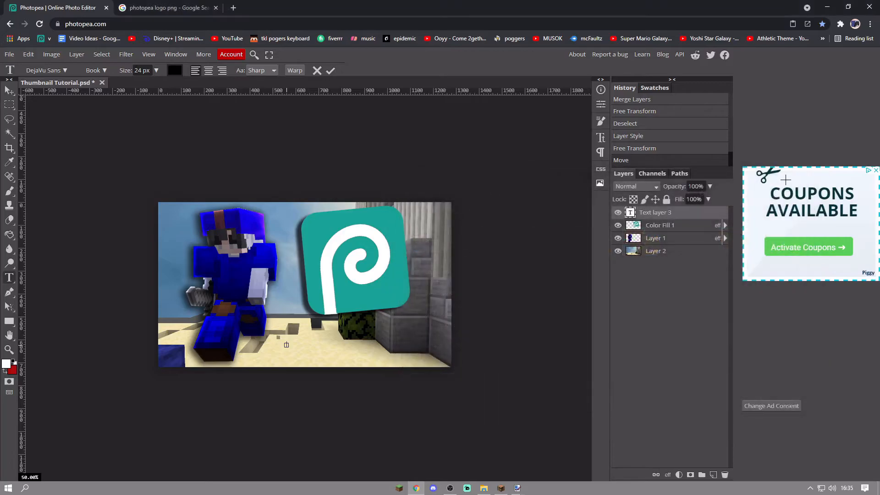
Search the fonts for bebas, try Bebas, and set the new text layer's font to Bebas Kai.
click(48, 71)
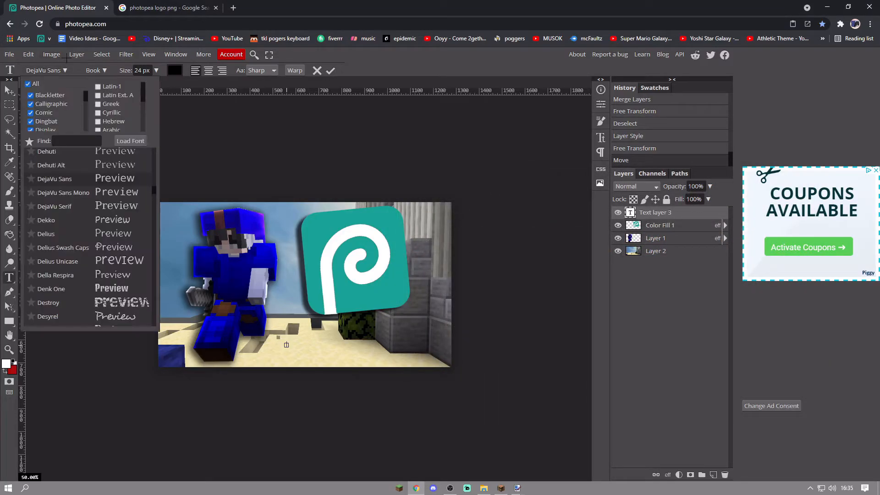
click(63, 140)
text(bebas)
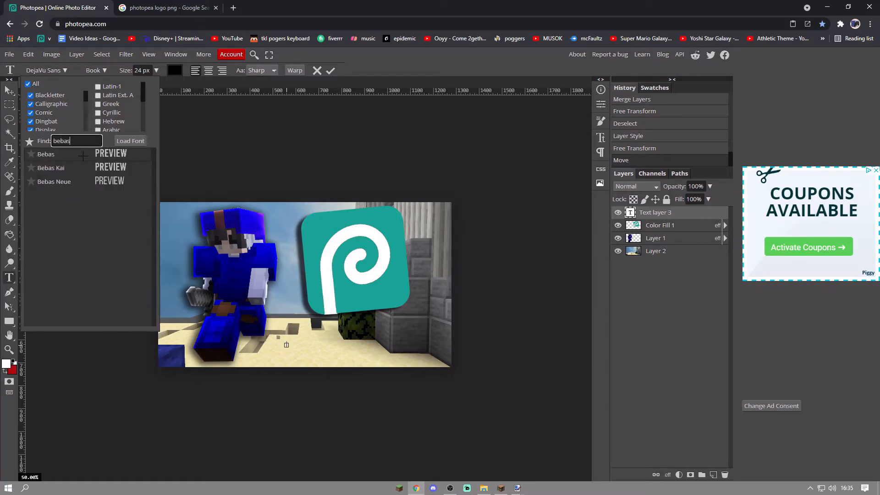
click(89, 161)
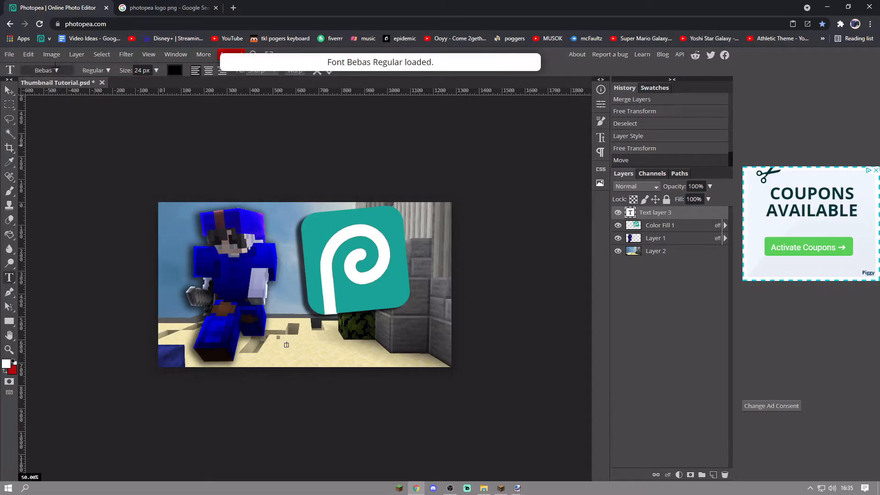
click(63, 71)
click(86, 165)
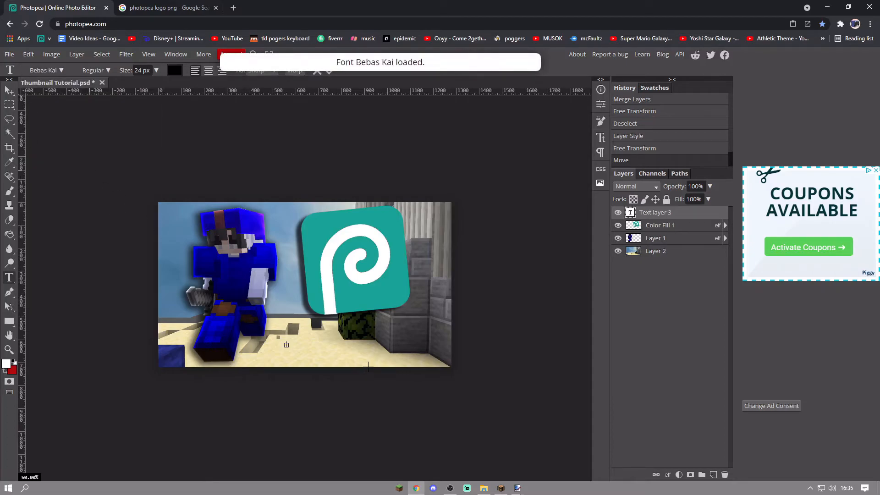
Set the new text layer's font size to 250 px.
click(142, 70)
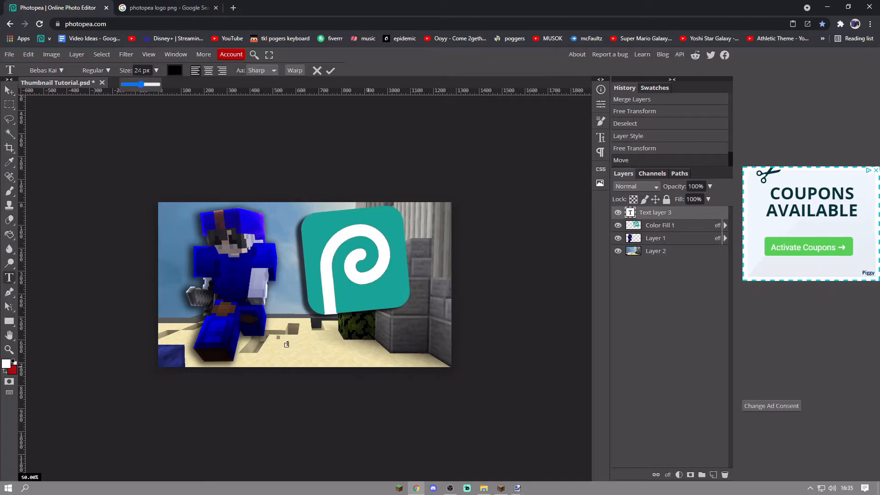
key(BackSpace)
key(BackSpace)
text(250)
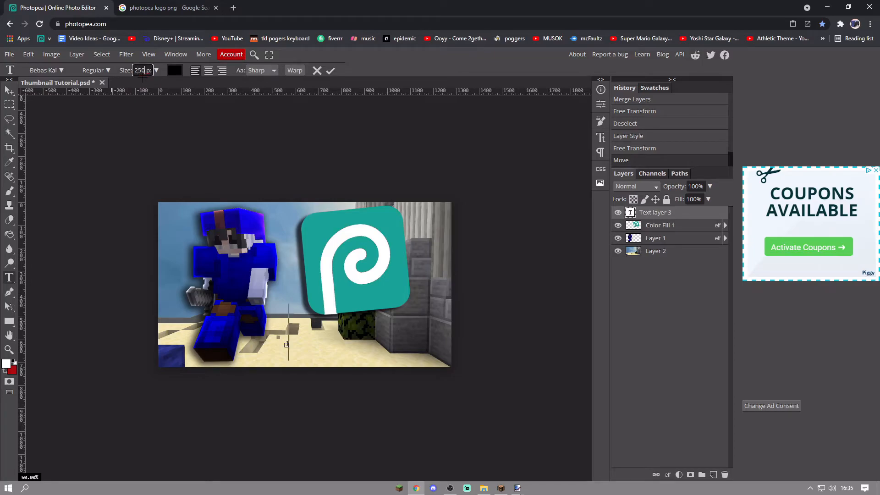
Enter TUTORIAL as the title text below the logo and shift it slightly down and left within the picture.
click(289, 330)
text(HOW)
key(BackSpace)
key(BackSpace)
key(BackSpace)
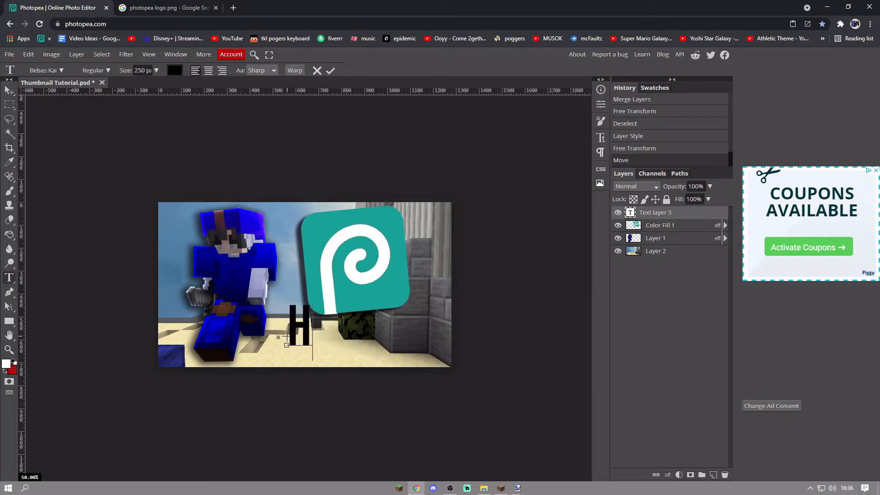
text(TUT)
key(BackSpace)
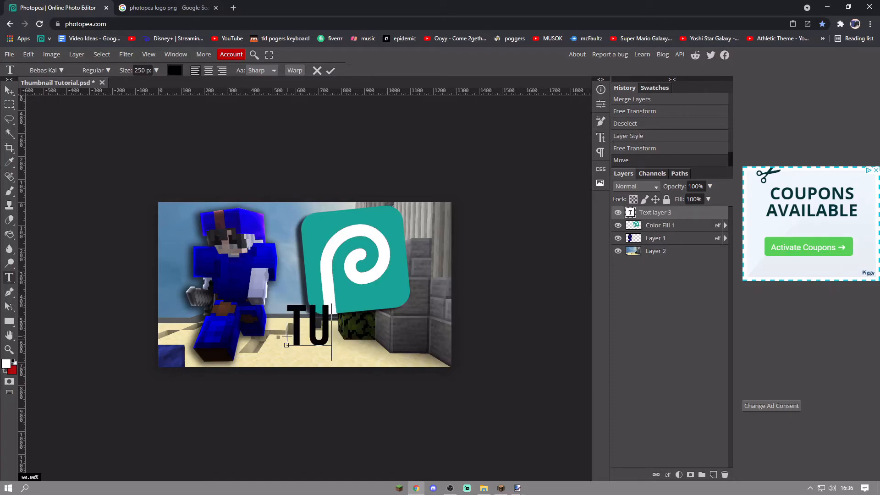
text(TORIAL)
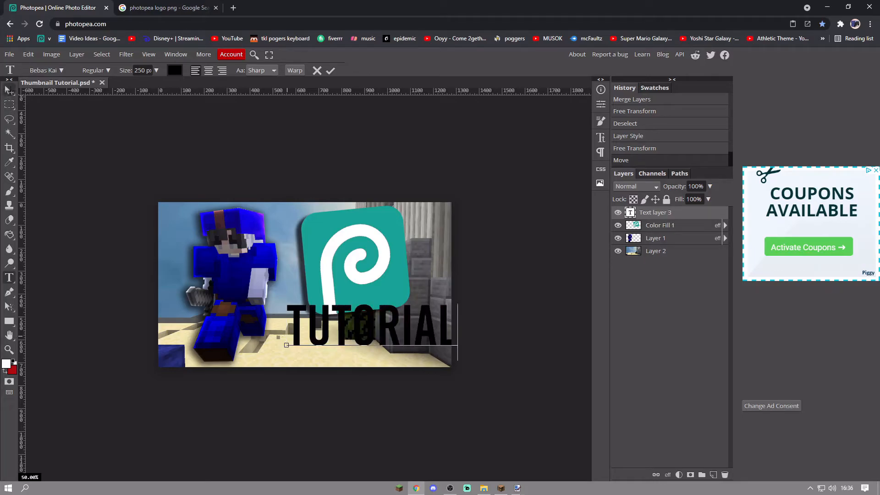
click(10, 89)
drag(299, 310, 283, 319)
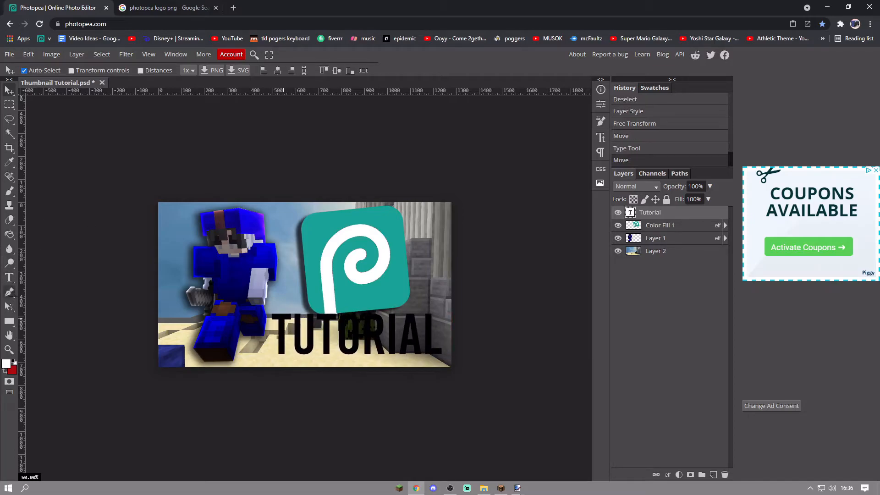
Try Bebas Neue and Luckiest Guy as the title's font and shift the text left to fit the picture.
click(10, 277)
drag(271, 338, 459, 333)
click(44, 71)
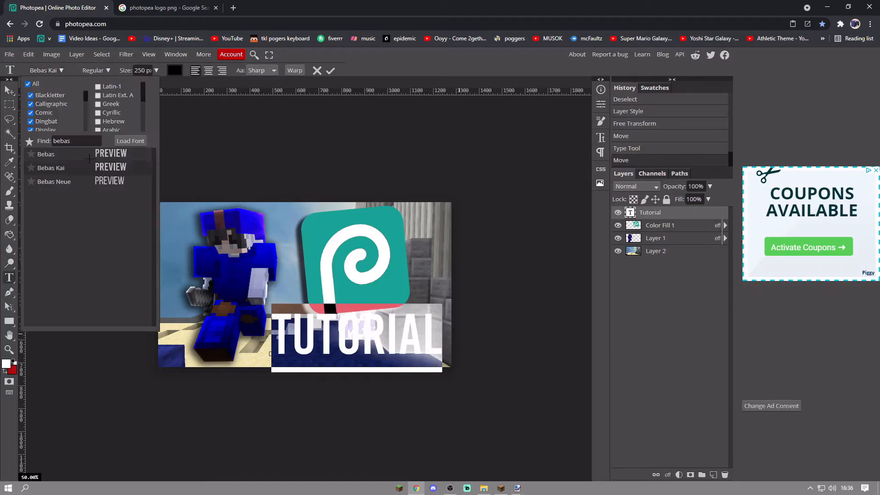
click(88, 182)
text(luck)
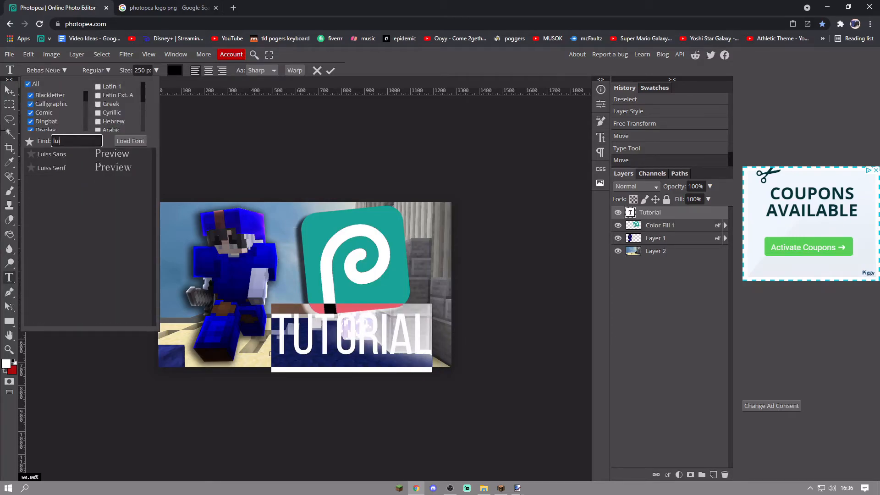
click(98, 154)
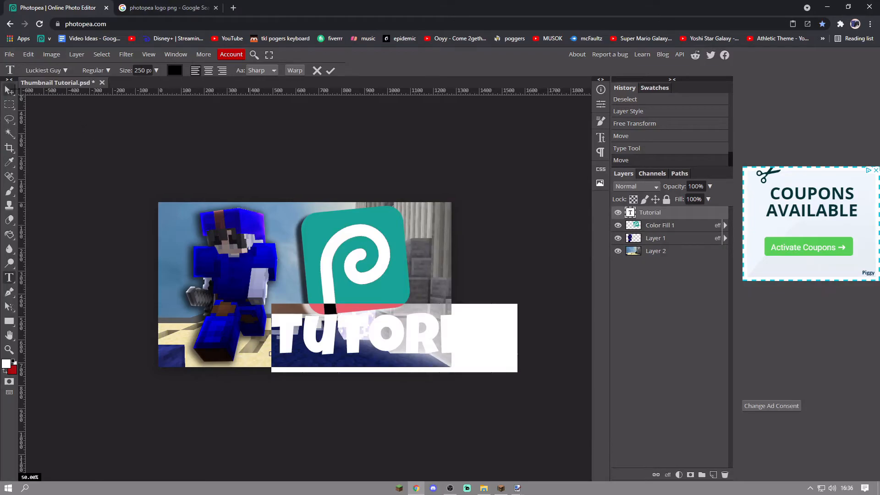
click(9, 90)
drag(330, 335, 262, 343)
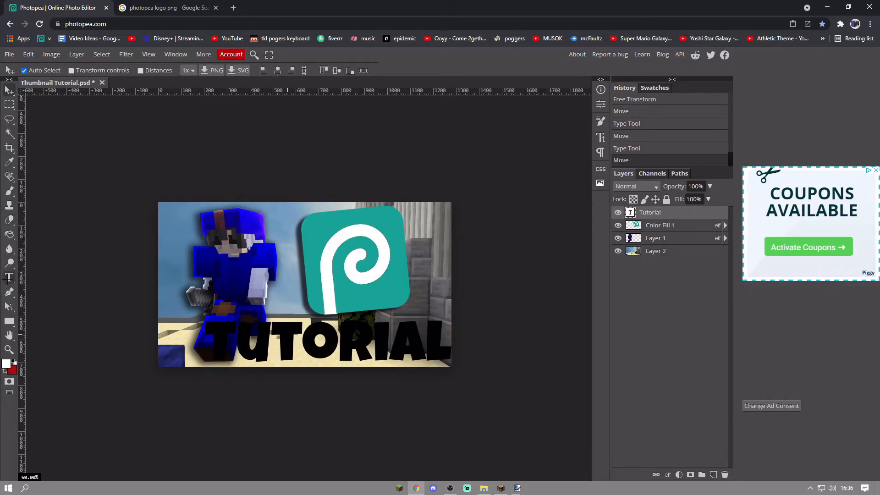
Set the title's font to Riffic Free and move the text right, beneath the logo.
click(9, 277)
drag(205, 339, 451, 360)
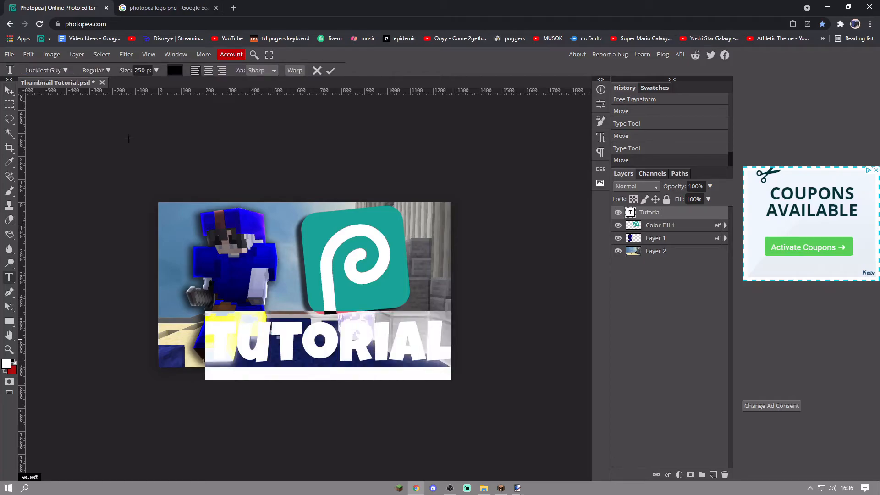
click(46, 70)
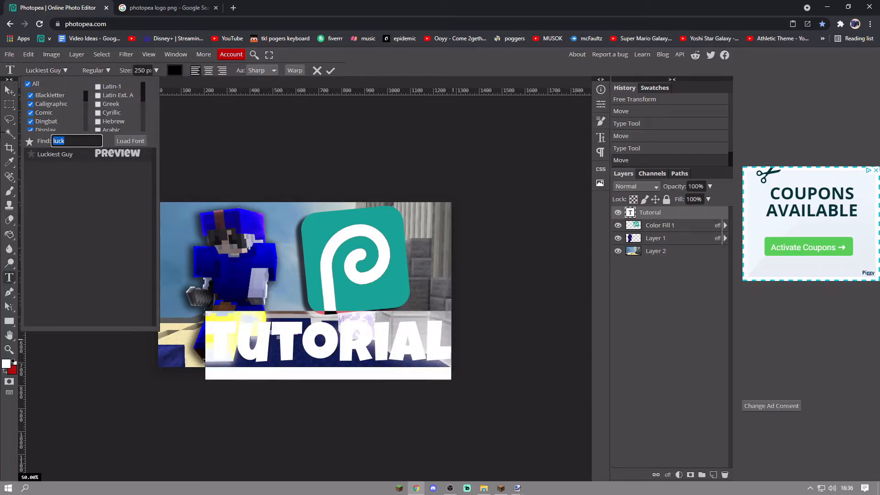
text(riffic)
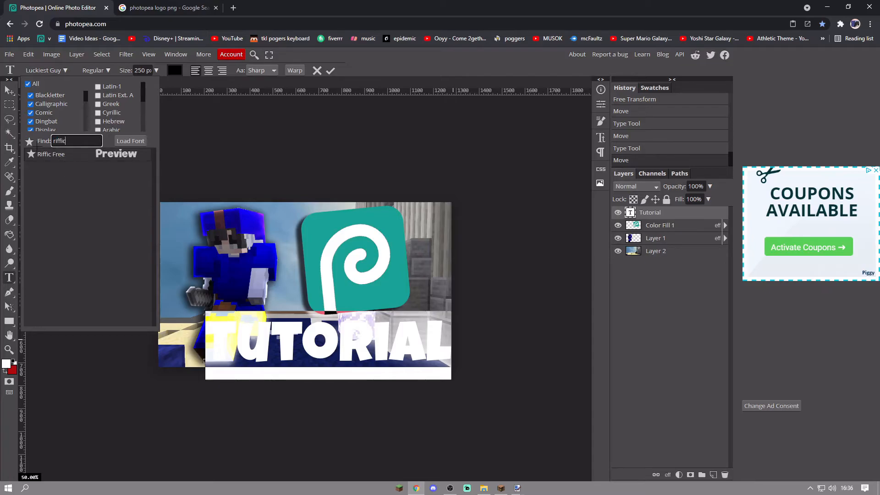
click(46, 155)
right_click(10, 89)
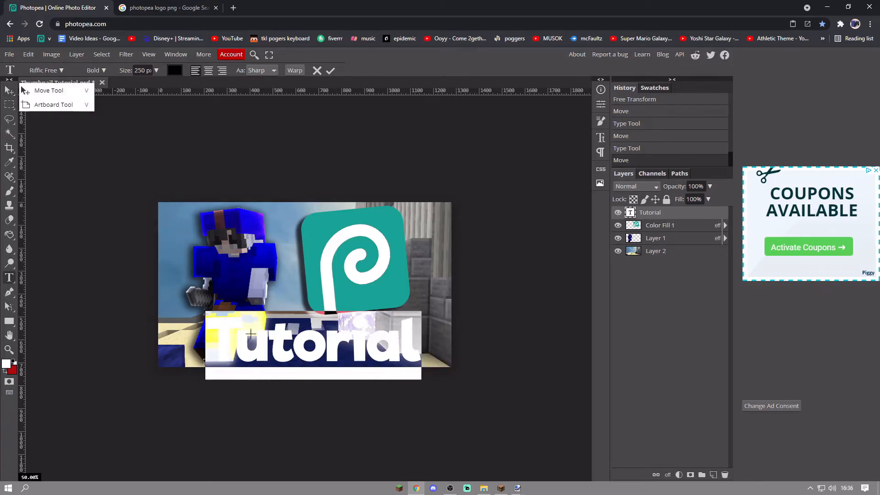
click(48, 90)
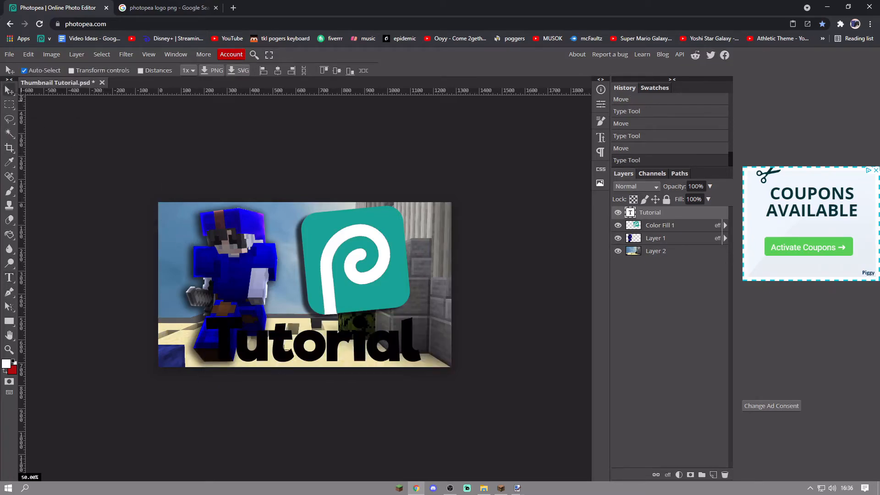
drag(285, 347, 319, 342)
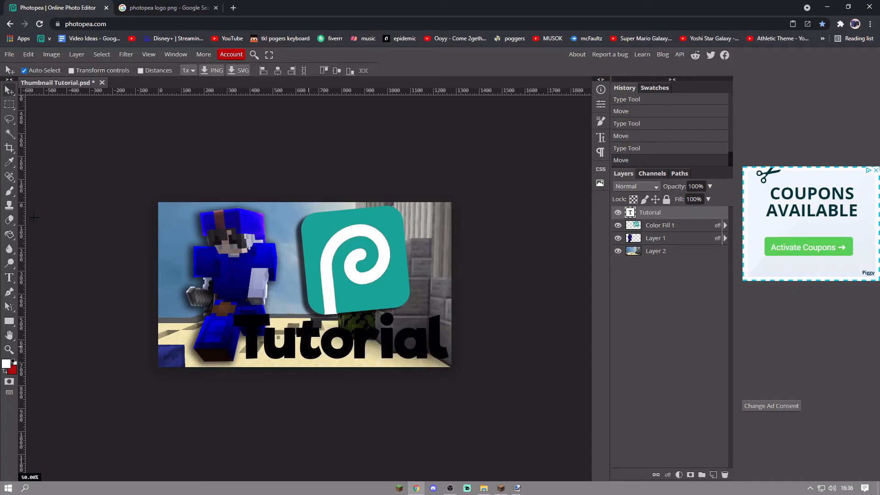
Replace the title's capital T with a lowercase t so that it reads tutorial.
key(t)
click(263, 355)
key(BackSpace)
text(t)
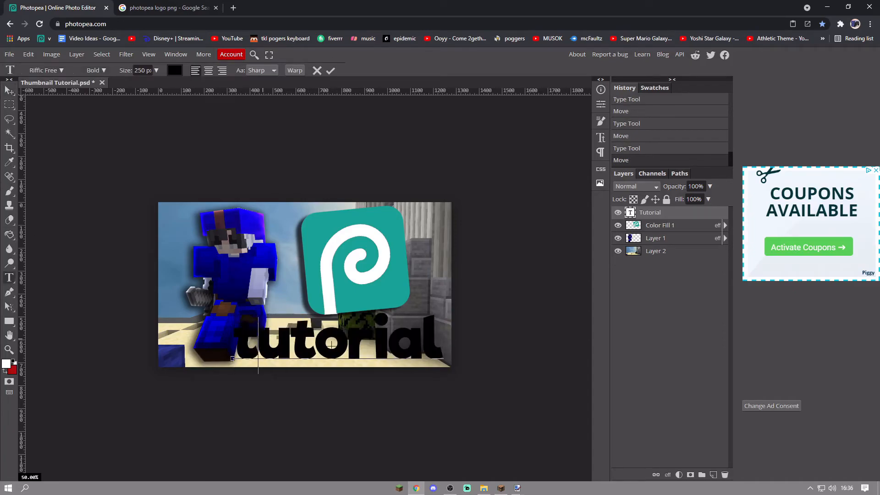
click(9, 90)
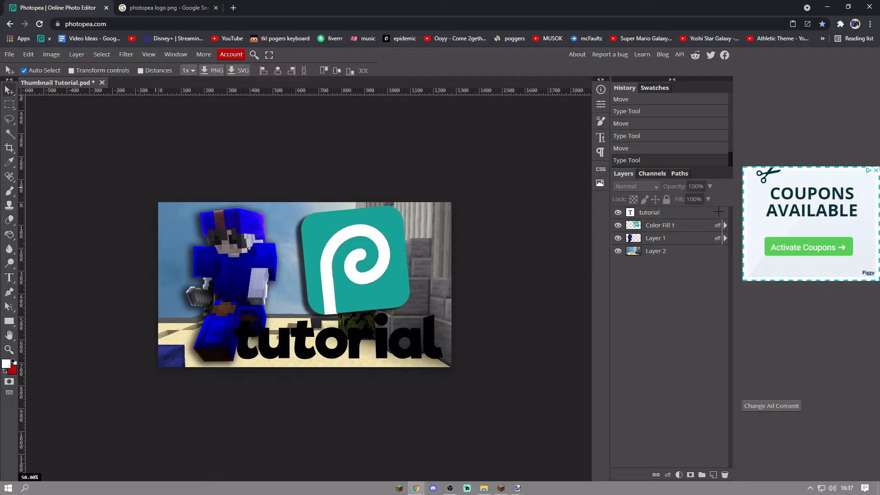
Try the green, teal and blue style presets on the title, apply the yellow gradient preset, and move the text slightly up.
double_click(718, 211)
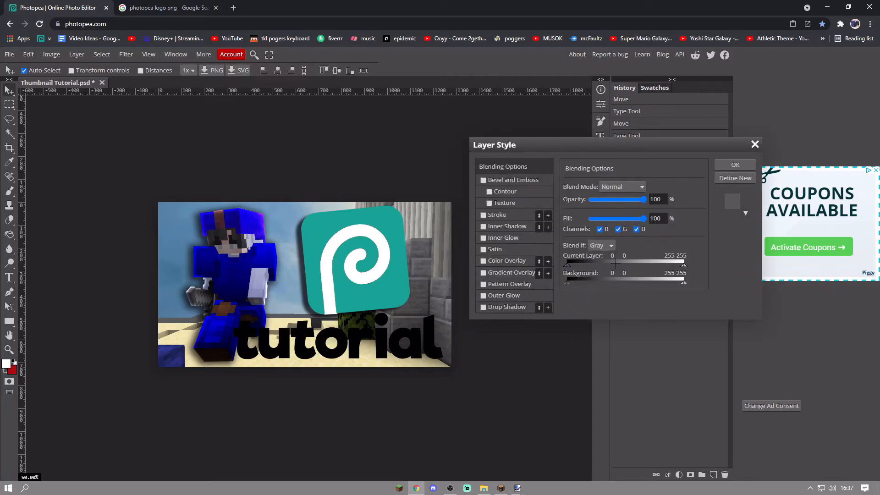
click(729, 204)
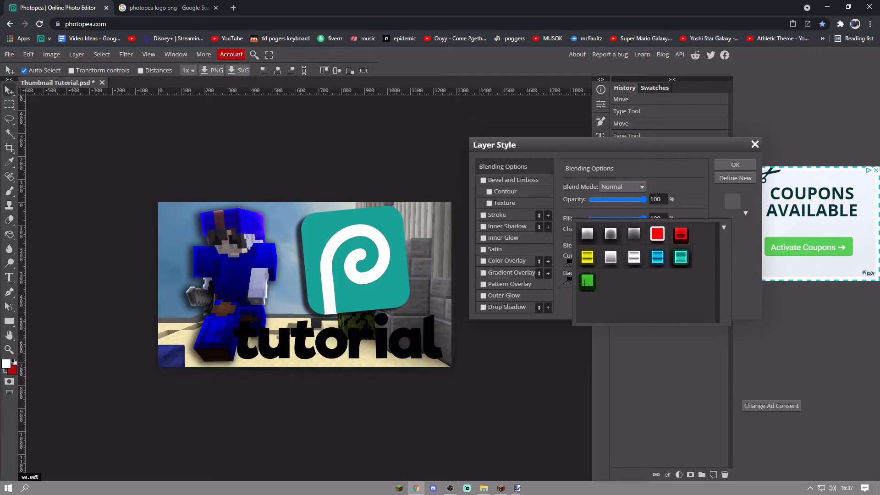
click(587, 281)
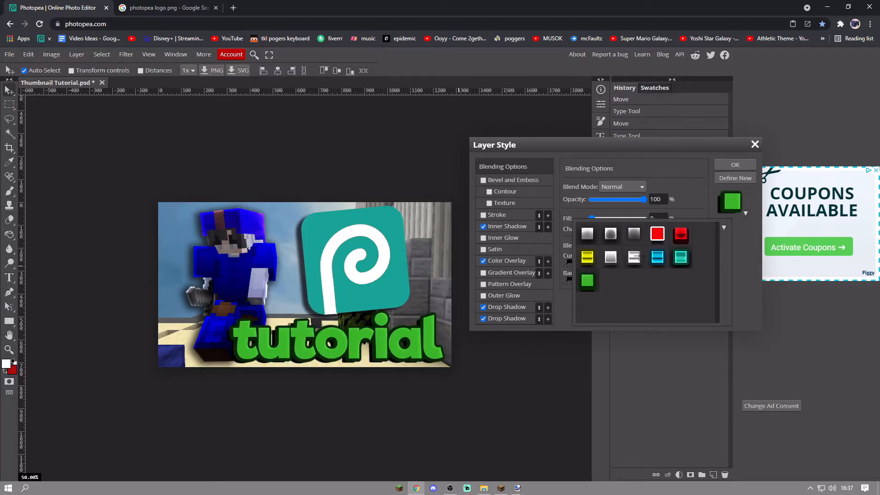
click(681, 258)
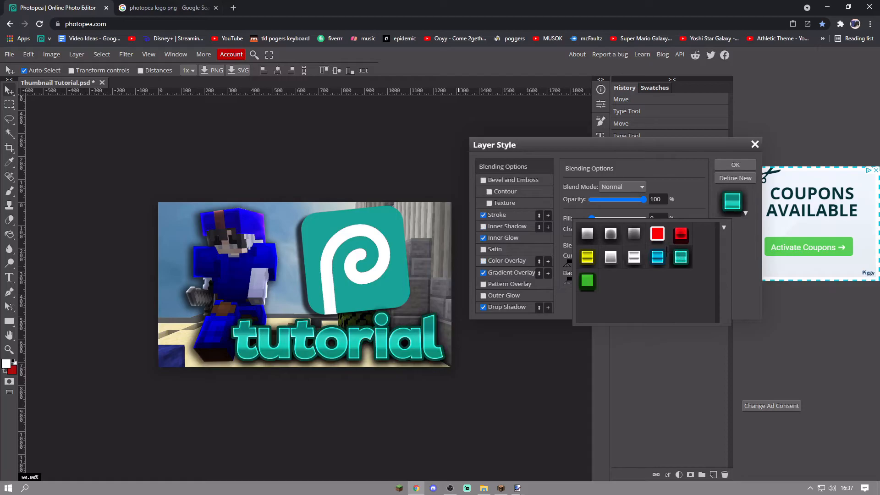
click(667, 248)
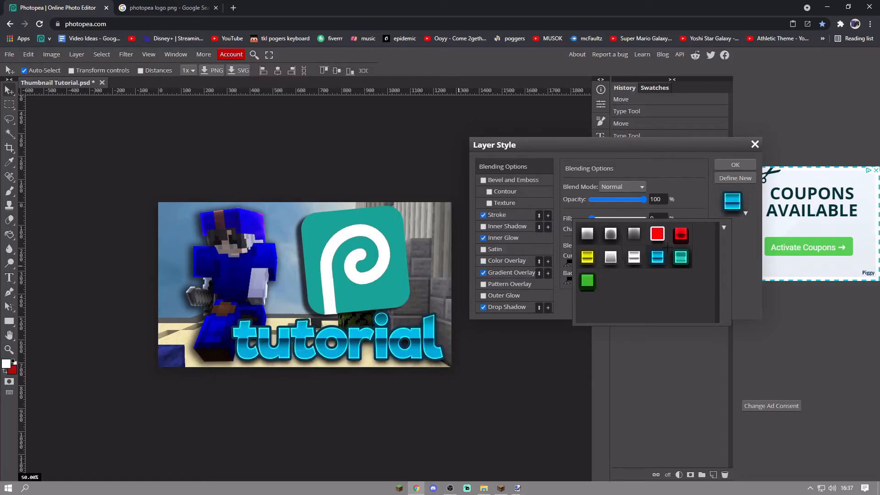
click(593, 252)
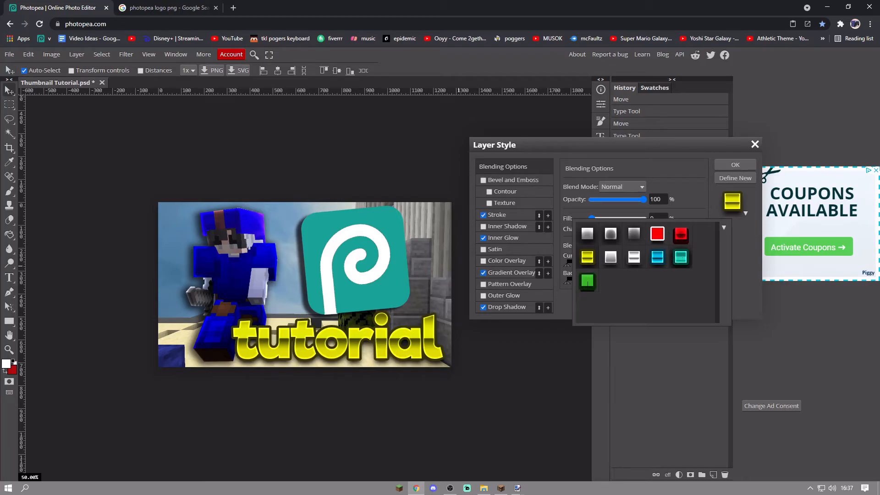
click(729, 165)
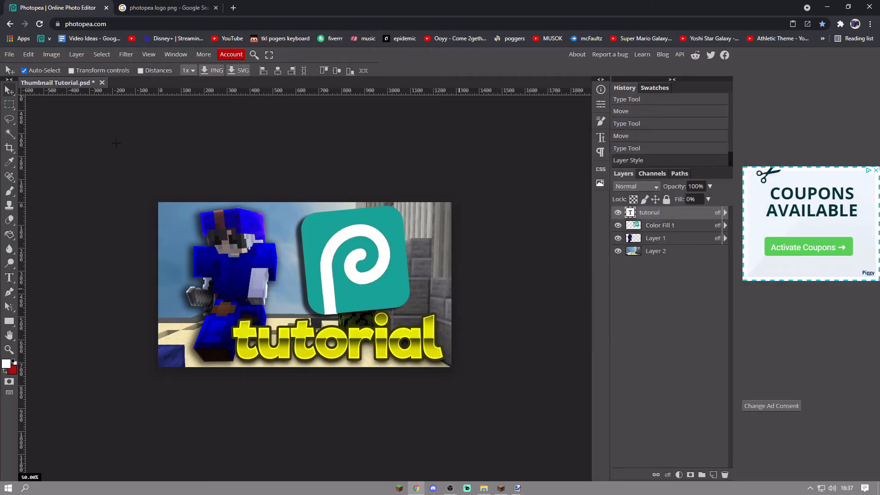
drag(327, 338, 329, 331)
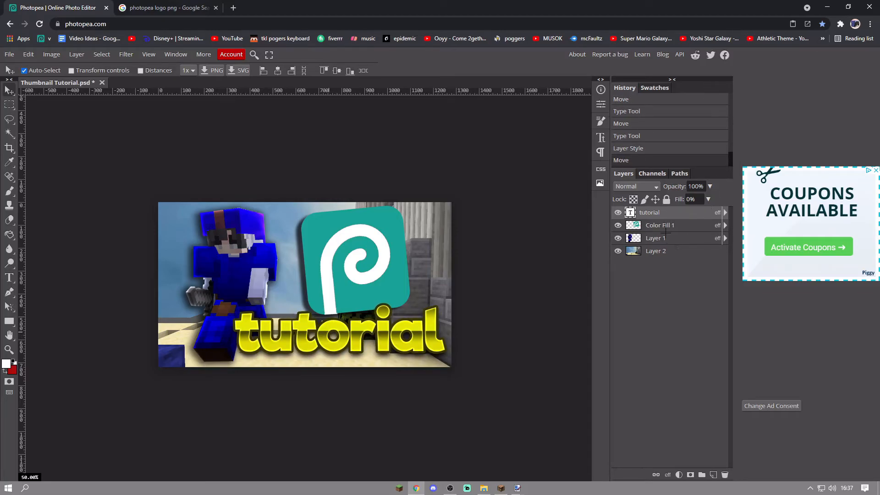
Raise the saturation of the player layer, Layer 1, to 35 with Hue/Saturation.
click(660, 233)
key(ctrl+u)
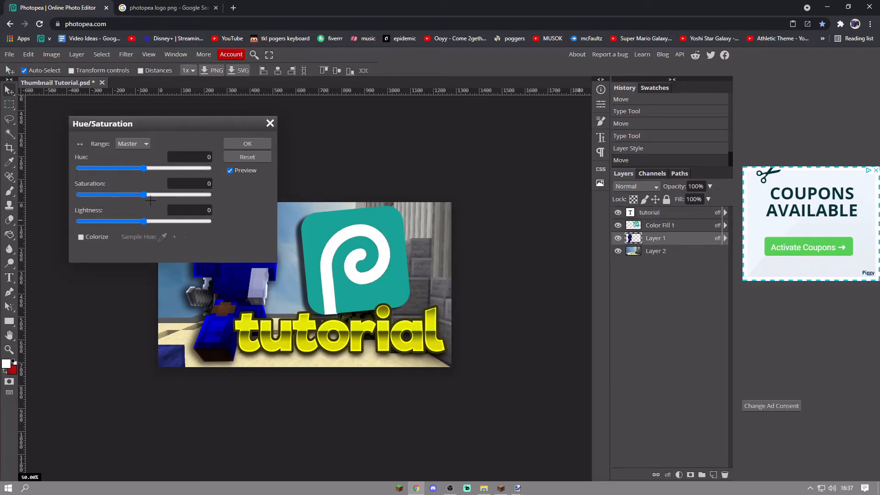
drag(144, 195, 168, 195)
drag(216, 124, 529, 108)
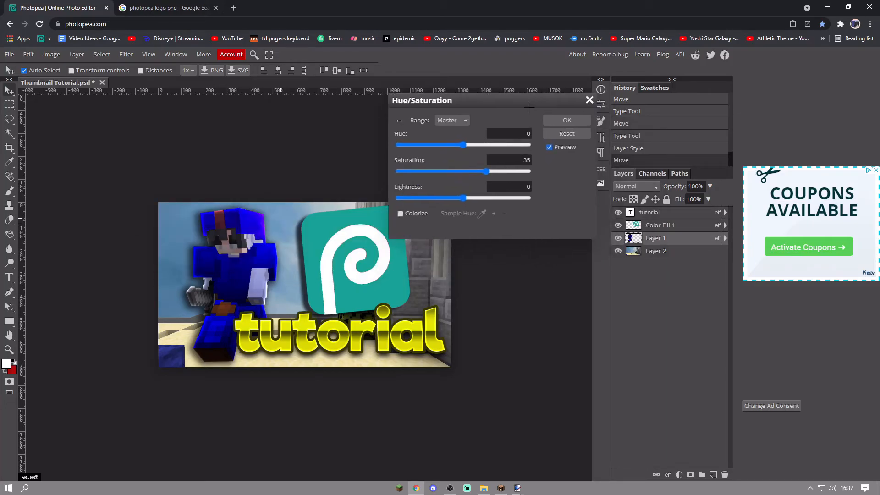
click(566, 127)
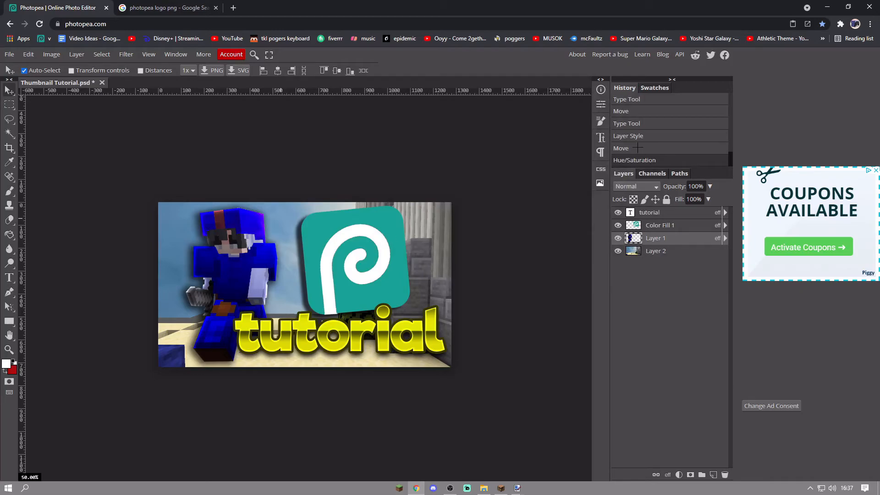
Raise the saturation of the background layer, Layer 2, to 39 with Hue/Saturation.
click(678, 253)
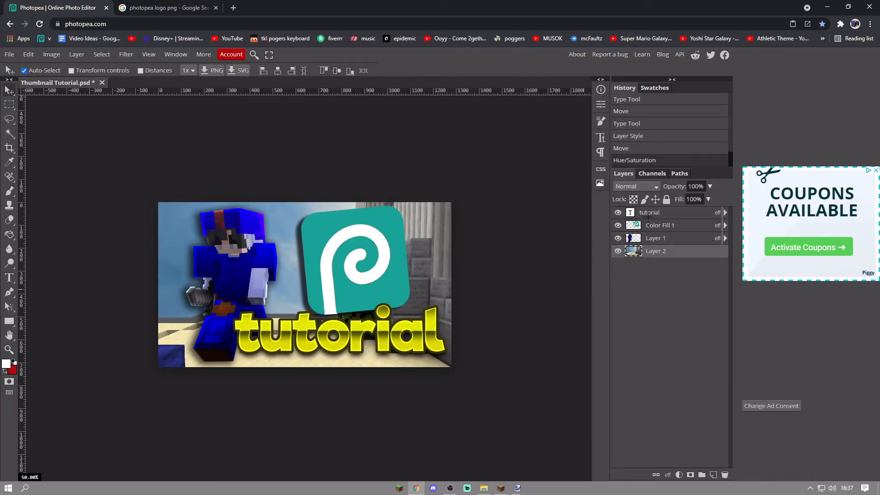
key(ctrl+u)
drag(463, 171, 492, 165)
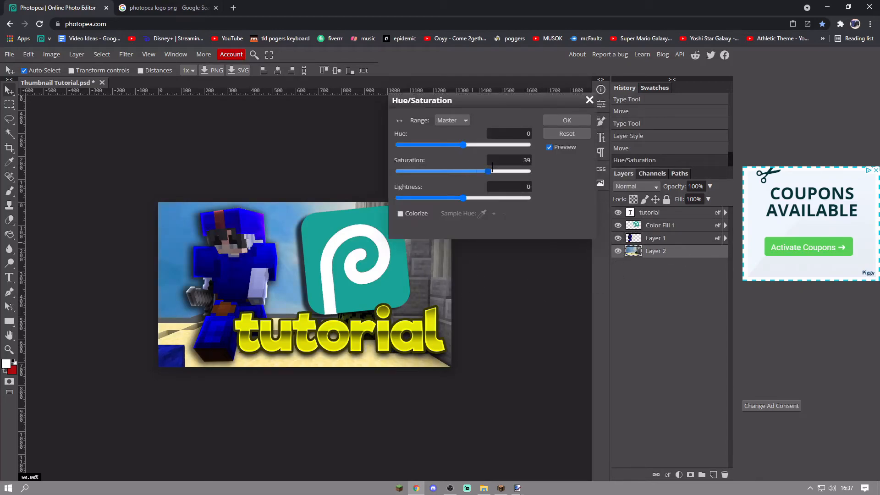
click(580, 121)
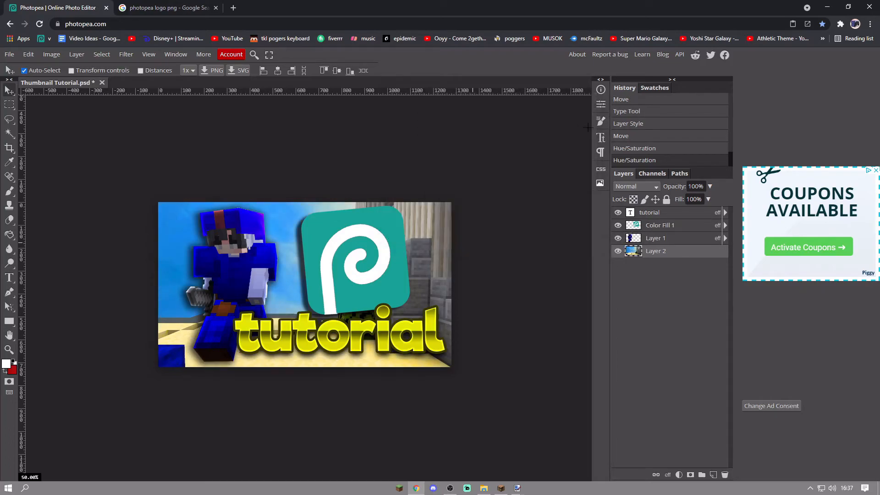
Apply a Radial Blur in Zoom mode to the background layer, Layer 2, with its centre shifted somewhat right of the middle.
click(126, 55)
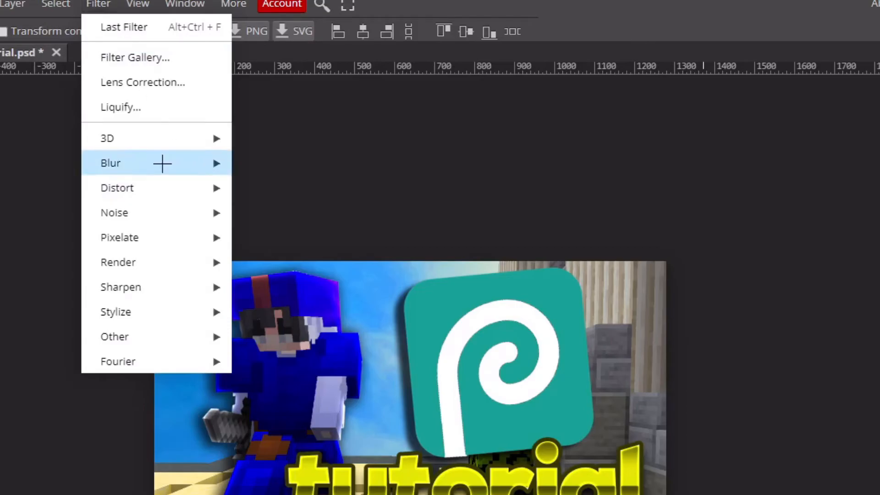
mouse_move(180, 165)
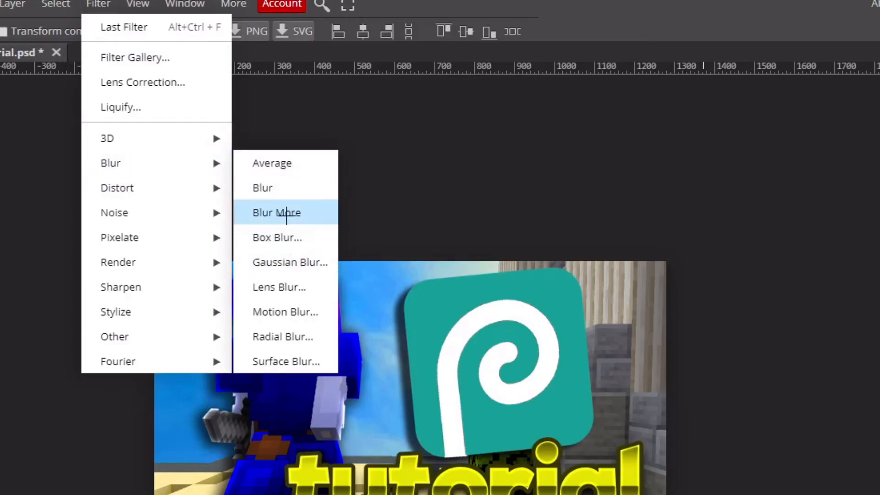
click(299, 330)
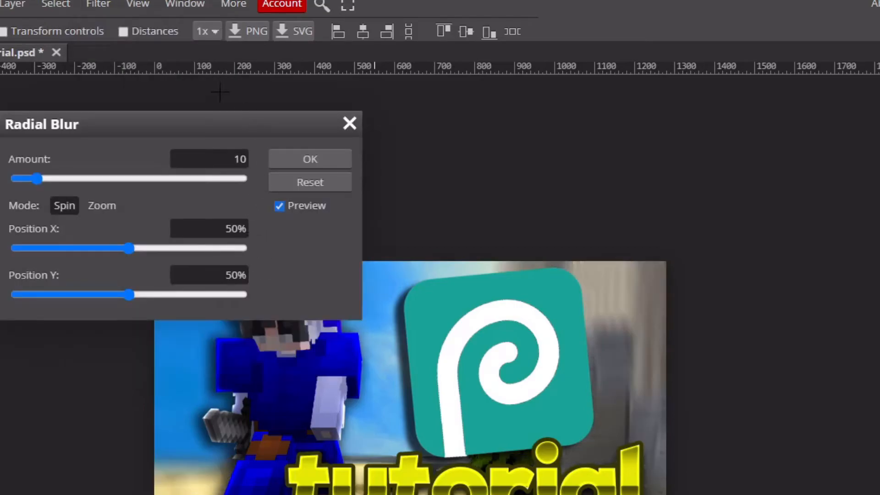
drag(288, 118, 871, 152)
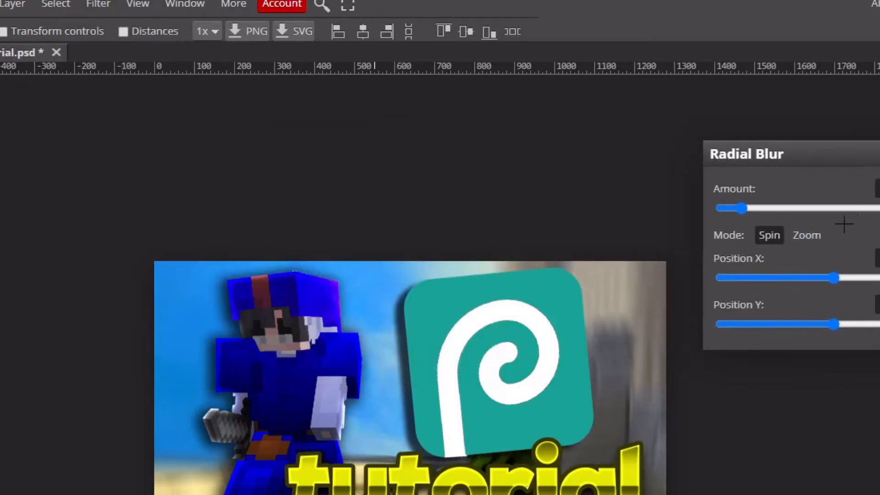
click(729, 208)
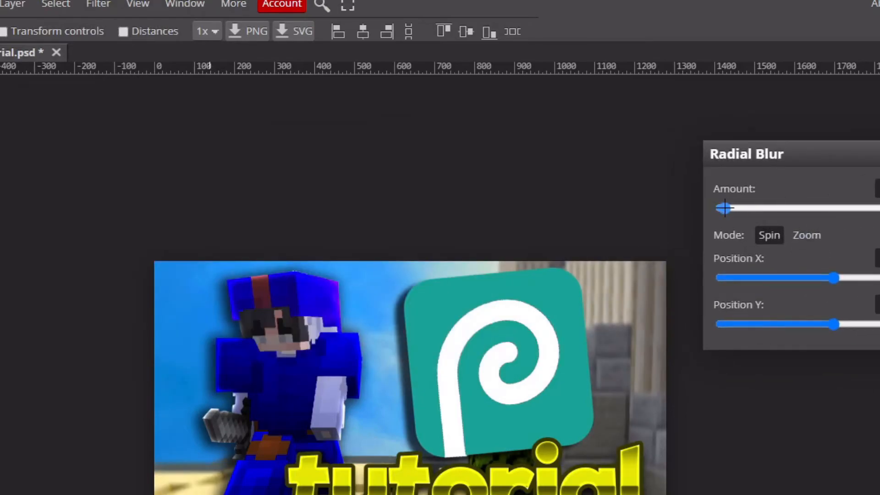
click(807, 236)
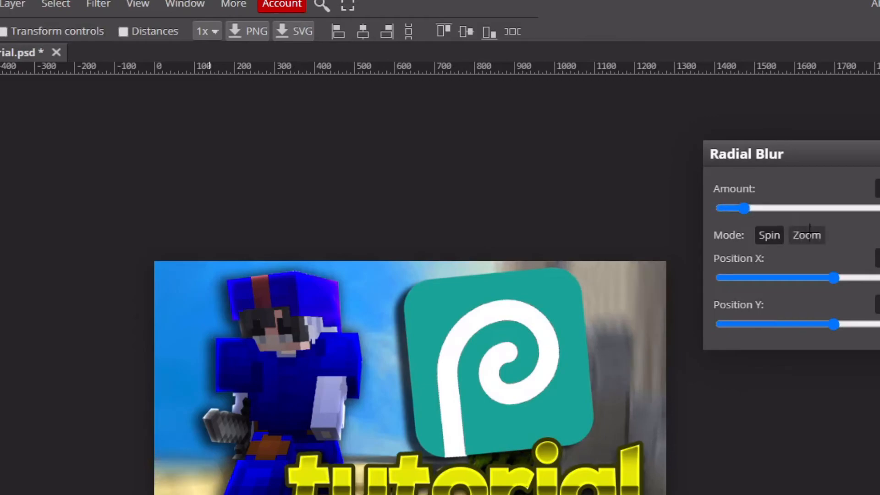
click(773, 208)
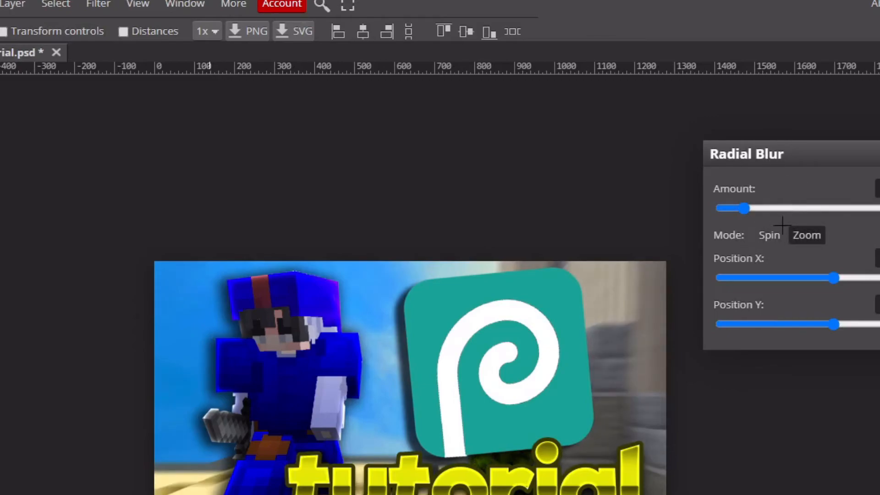
drag(834, 278, 869, 278)
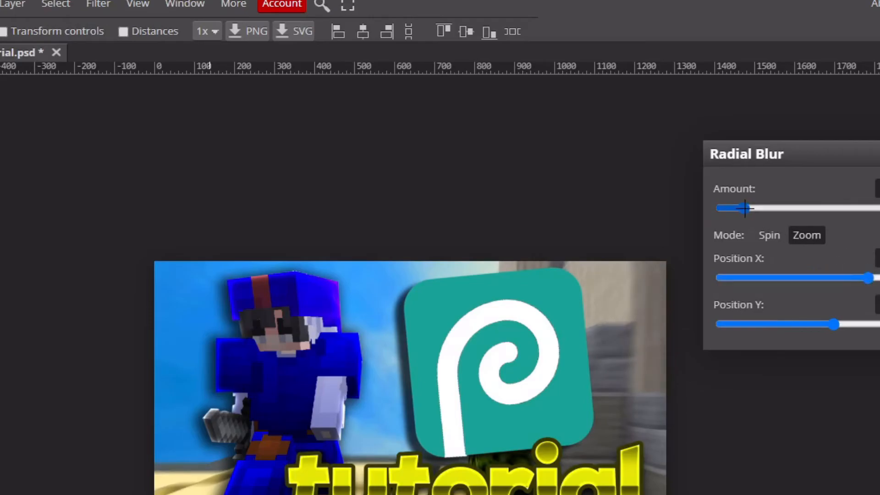
click(652, 159)
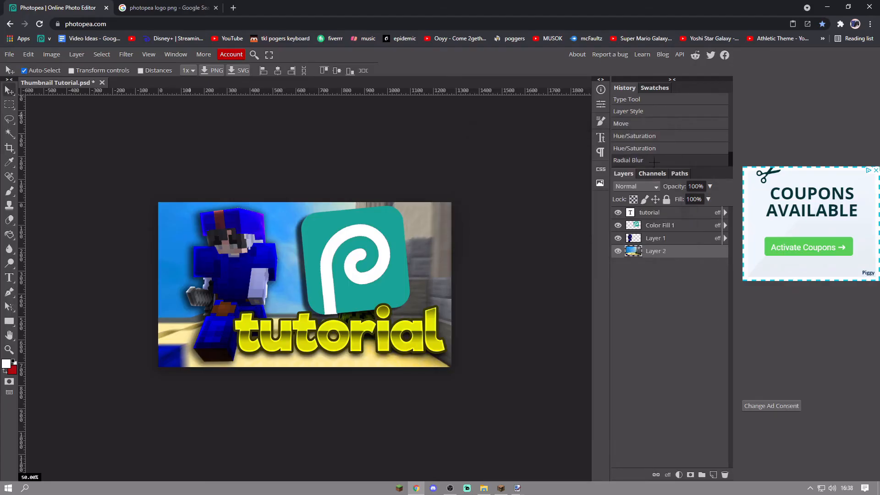
Flatten the image into a single background and add a new empty layer above it.
right_click(657, 225)
click(585, 457)
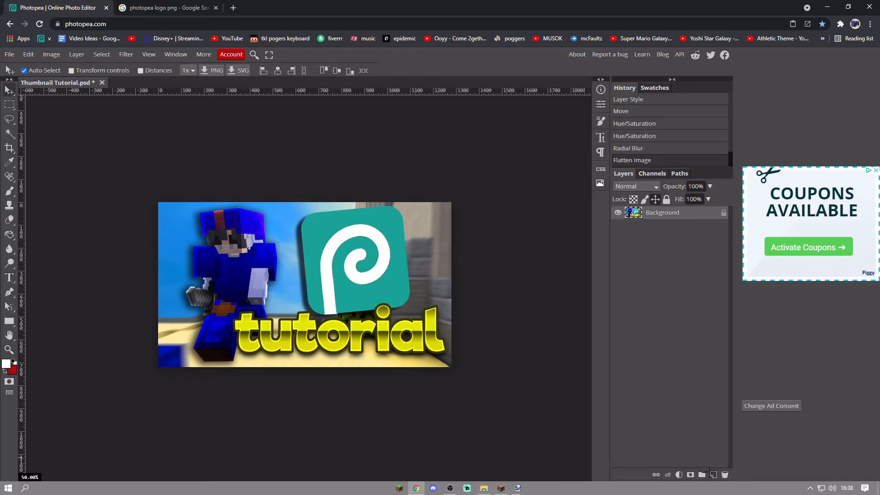
click(713, 474)
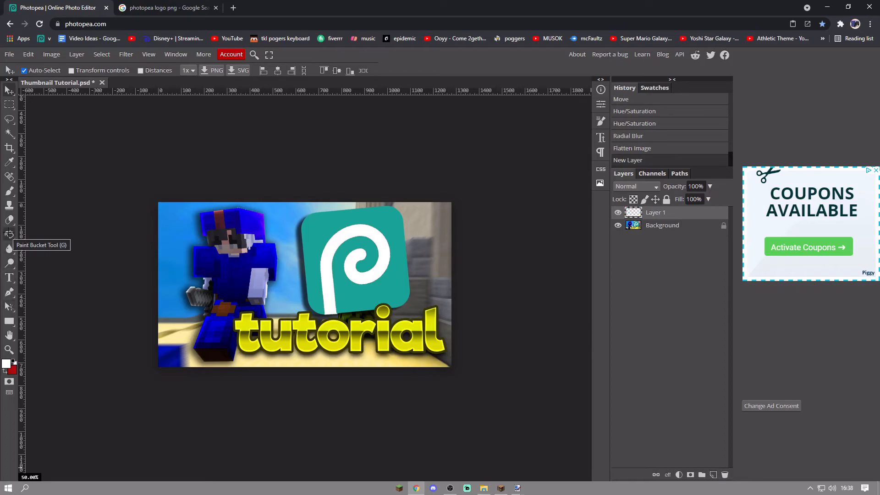
Set the foreground colour to black and fill the new layer with it using the Paint Bucket tool.
click(9, 234)
right_click(9, 234)
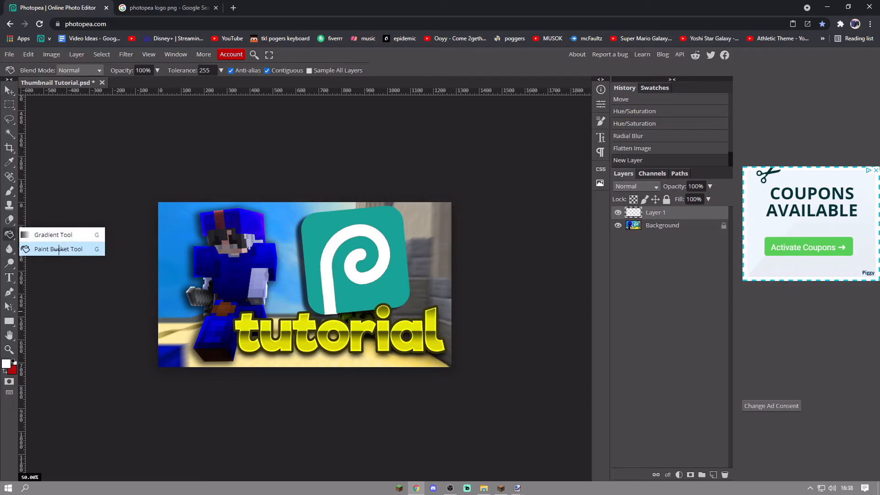
click(58, 248)
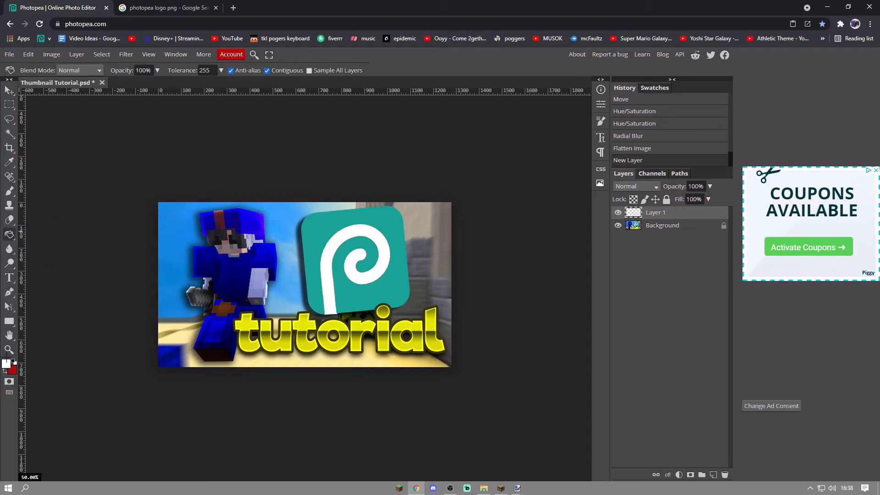
click(6, 363)
click(267, 232)
click(241, 245)
click(271, 281)
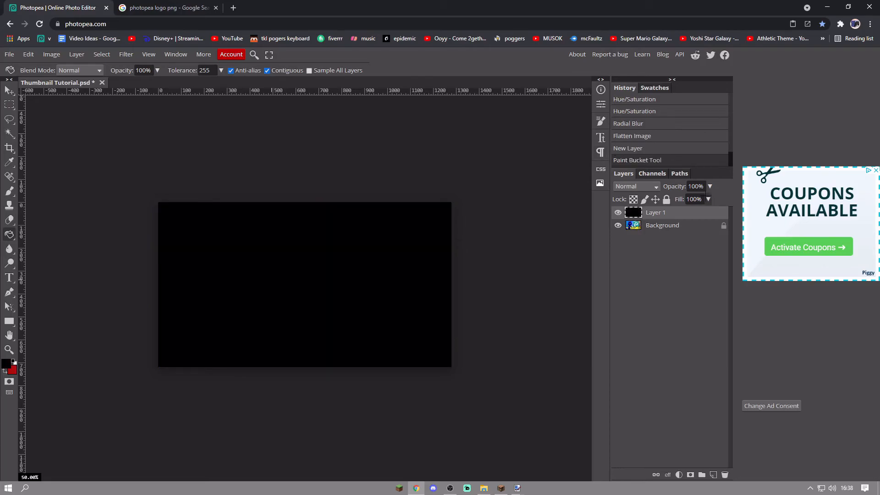
Give the black layer a white Inner Glow with 100% opacity, 13% spread and a size of 38 px.
double_click(725, 212)
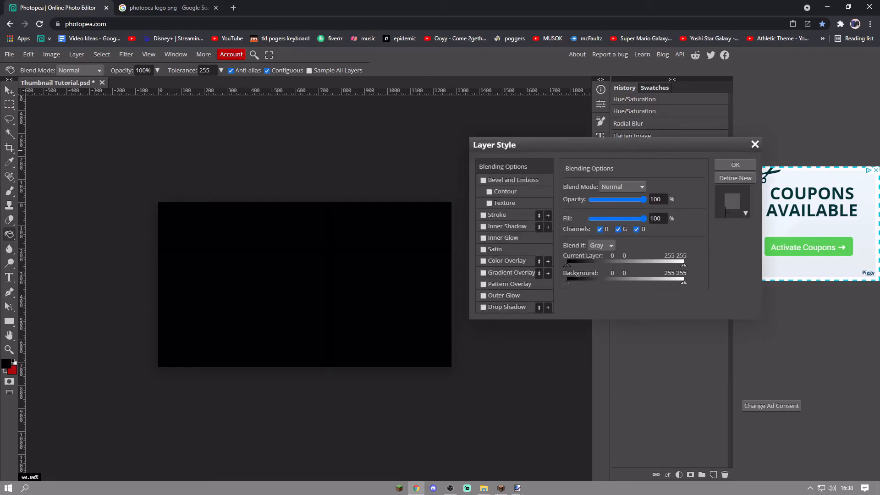
click(483, 237)
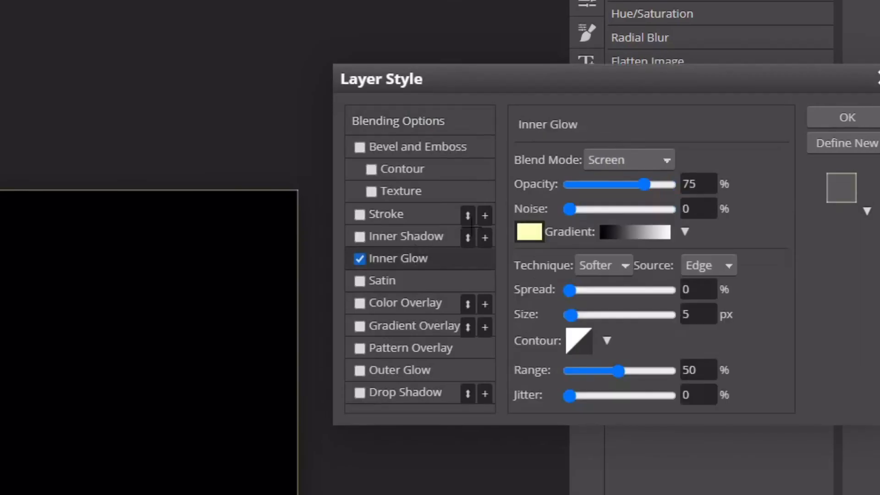
click(572, 280)
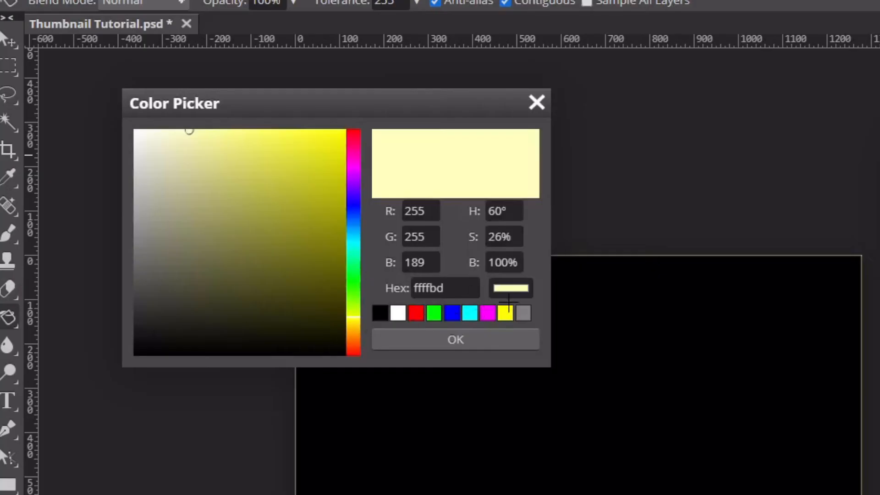
click(398, 314)
click(407, 334)
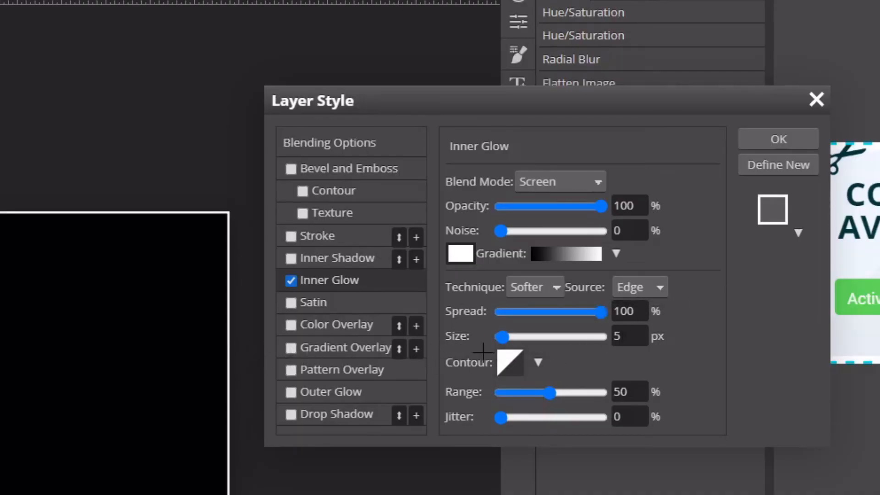
drag(502, 337, 512, 311)
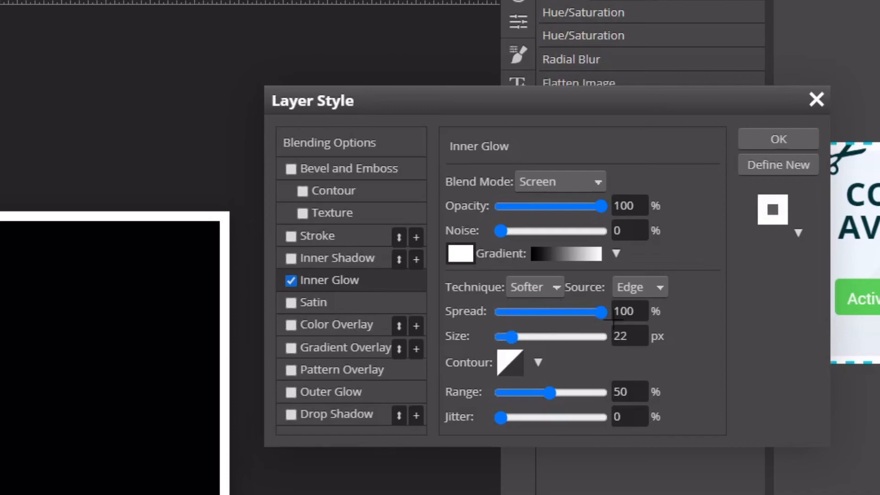
drag(601, 312, 518, 337)
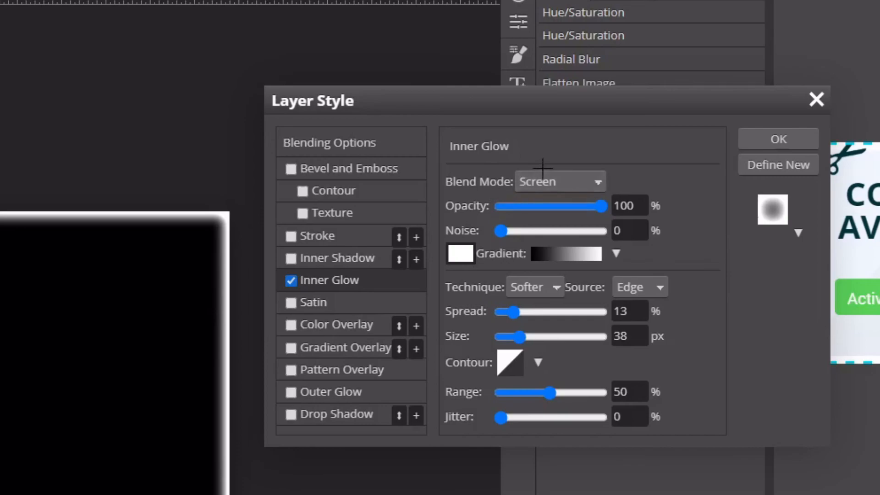
In the black layer's blending options, reduce the fill to 0% and the opacity to 65%.
click(361, 139)
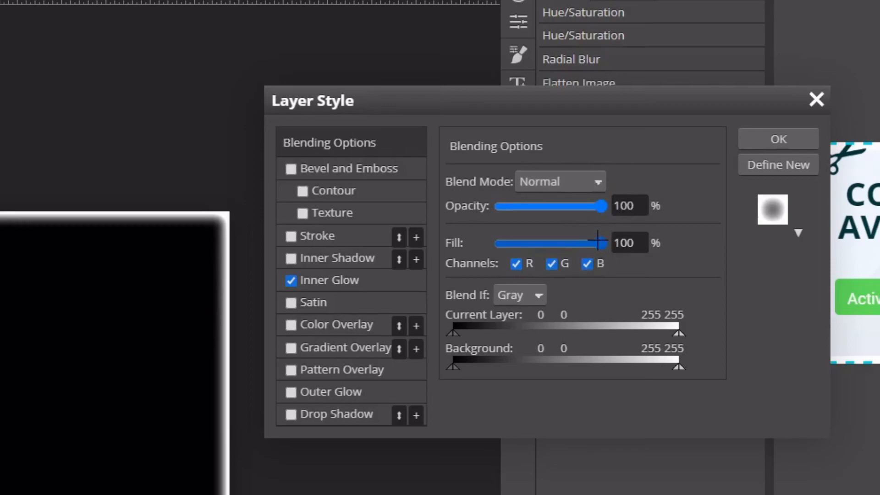
drag(476, 243, 325, 236)
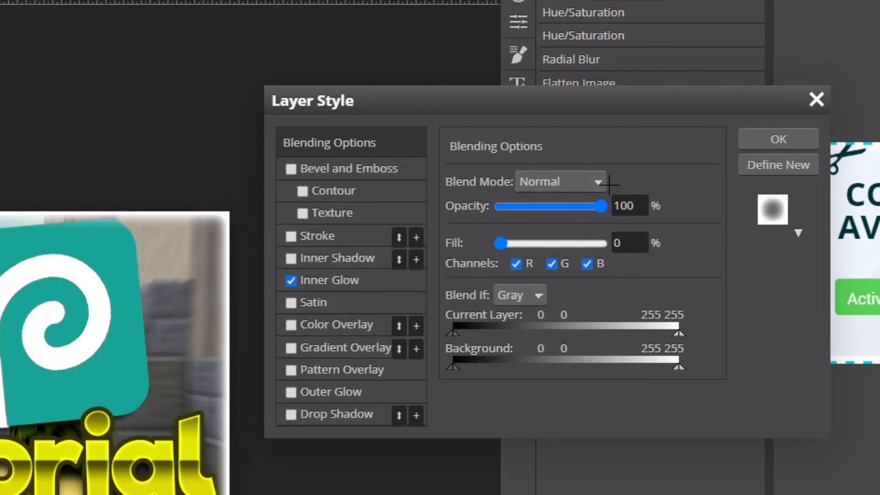
drag(596, 205, 567, 202)
Compare the Overlay and Normal blend modes for the glow layer, choose Overlay, and apply the style with 69% opacity.
click(564, 182)
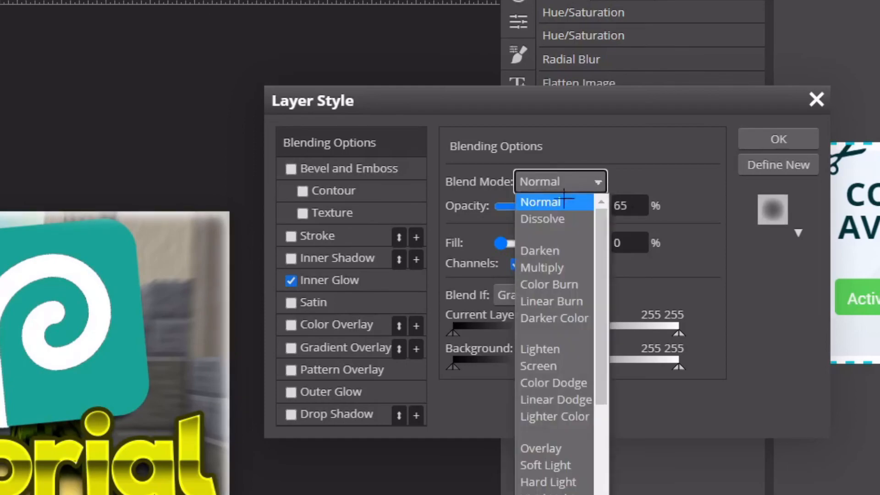
scroll(550, 458, down, 1)
click(567, 418)
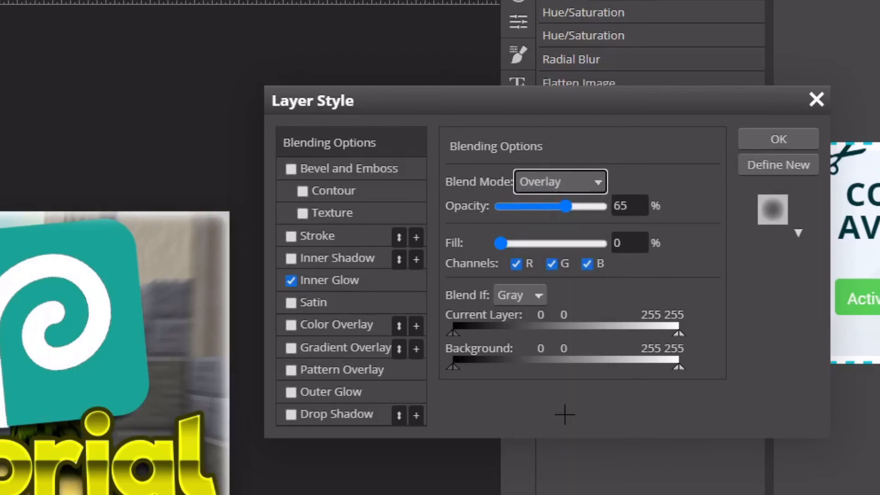
click(594, 180)
click(573, 207)
click(564, 183)
click(554, 448)
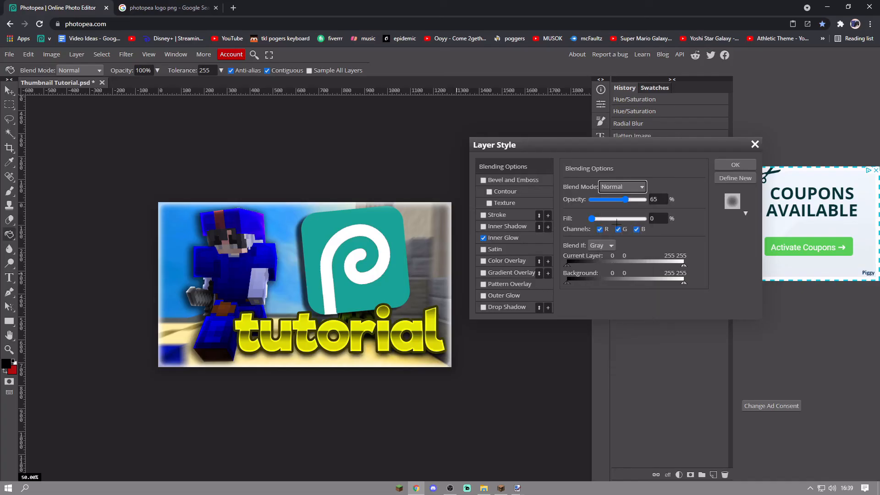
drag(567, 206, 572, 205)
click(774, 139)
Flatten the glow border layer and the background into a single image.
right_click(666, 212)
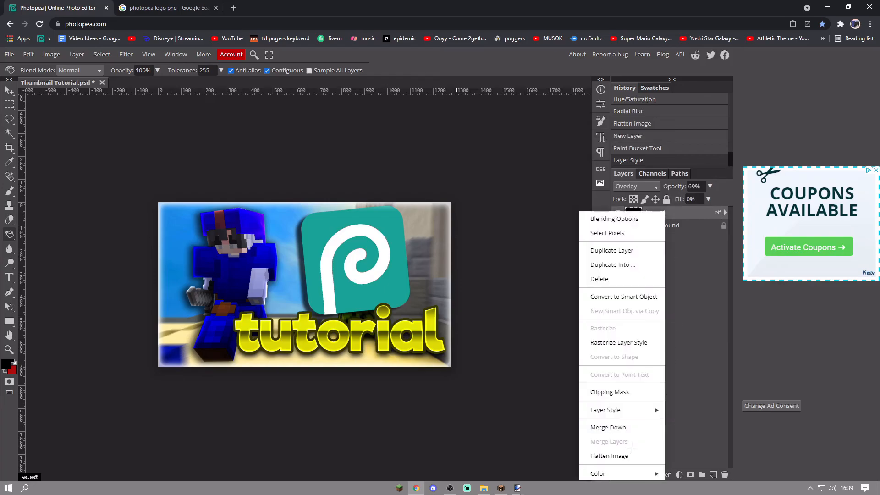
click(628, 455)
scroll(297, 275, down, 1)
Export the finished thumbnail as a 1280 × 720 px PNG at 100% quality after previewing the whole image at reduced size.
click(9, 54)
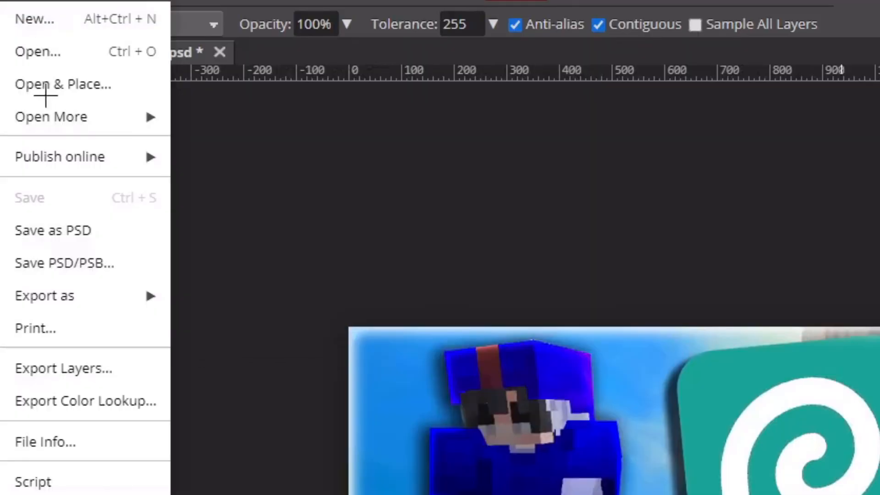
mouse_move(92, 296)
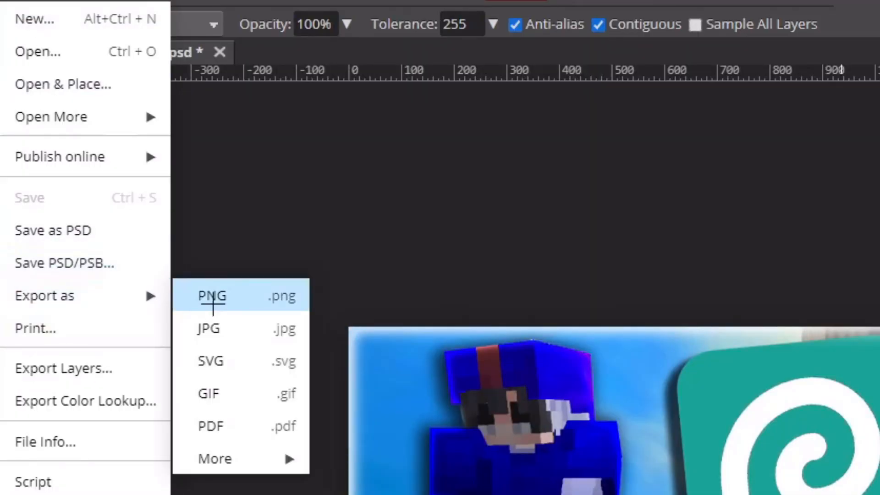
click(212, 299)
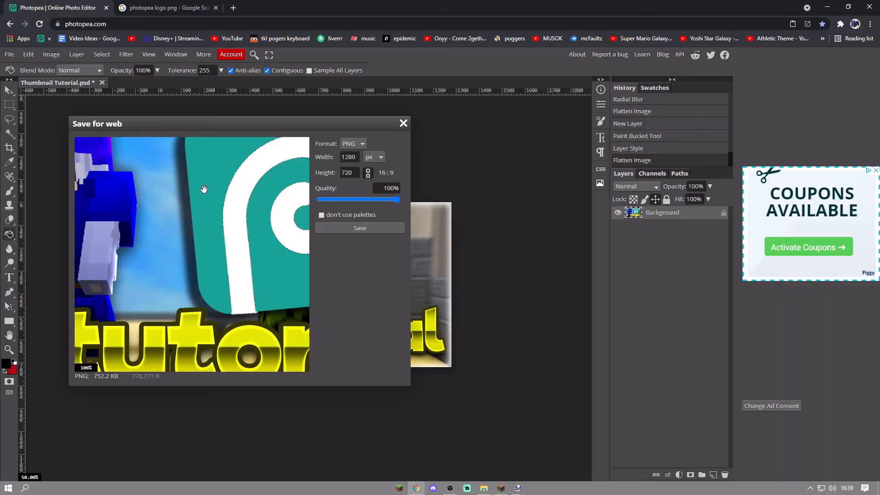
scroll(204, 189, down, 3)
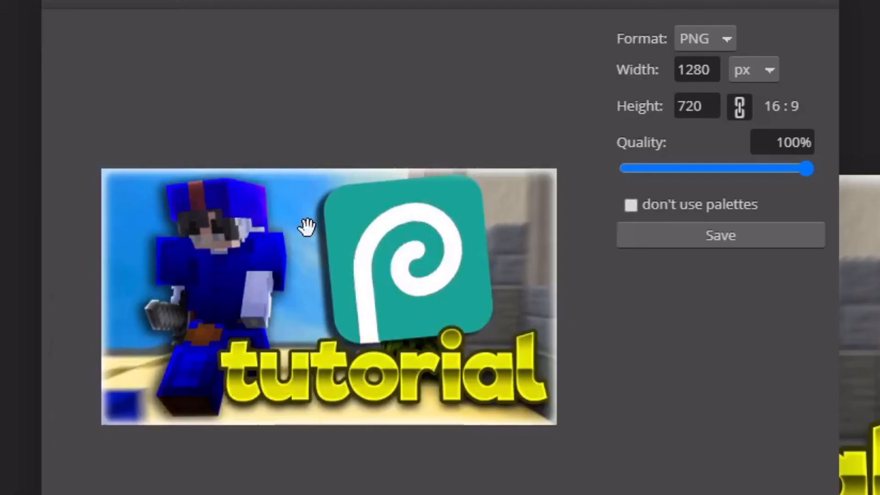
scroll(207, 242, up, 1)
scroll(207, 244, down, 1)
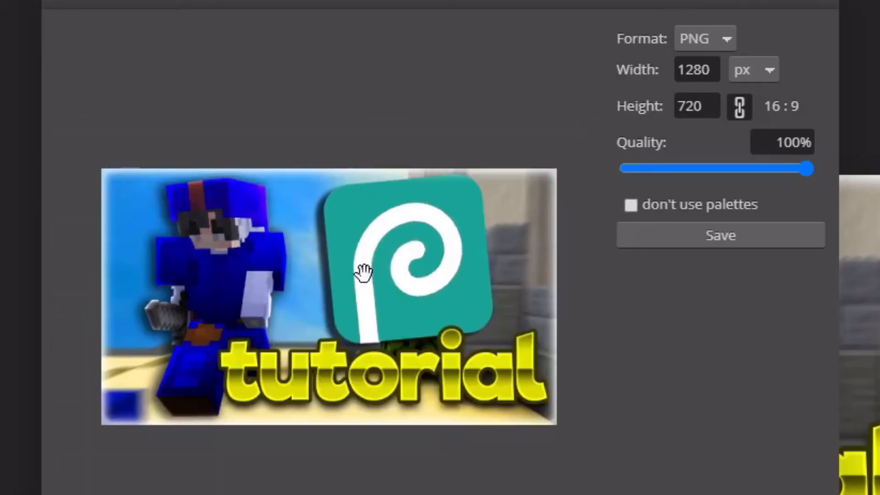
scroll(363, 273, down, 1)
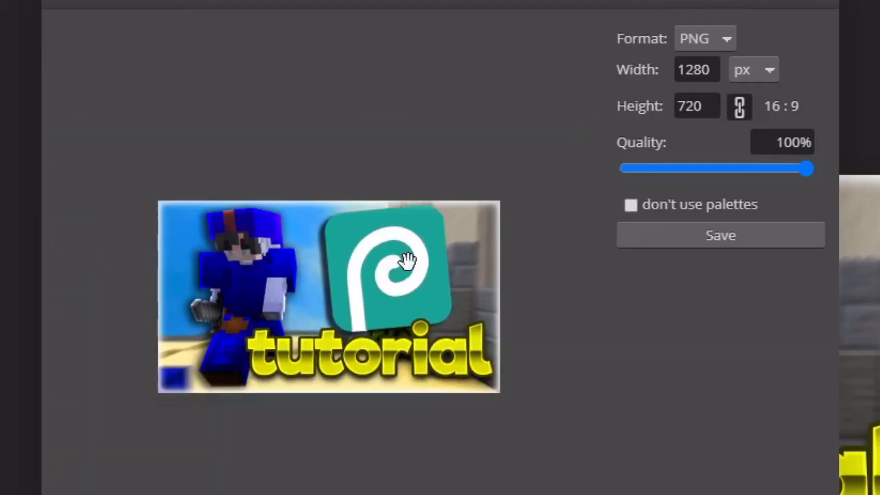
click(757, 236)
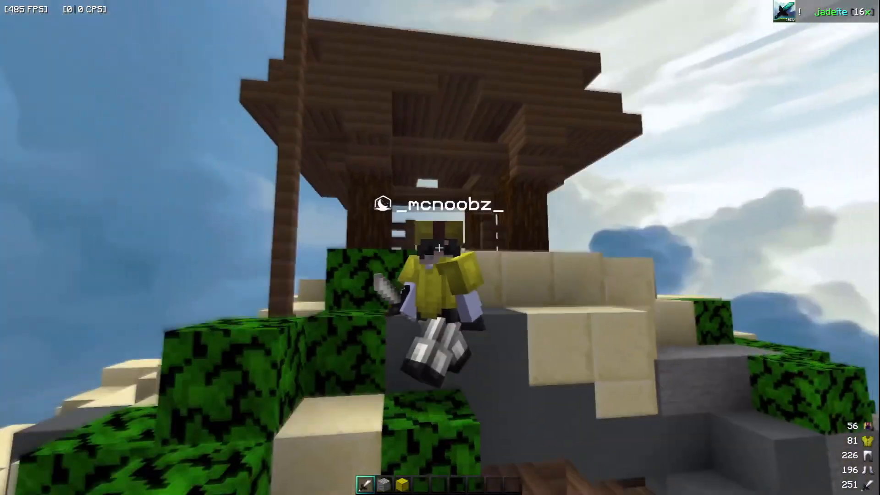
key(c)
key(c)
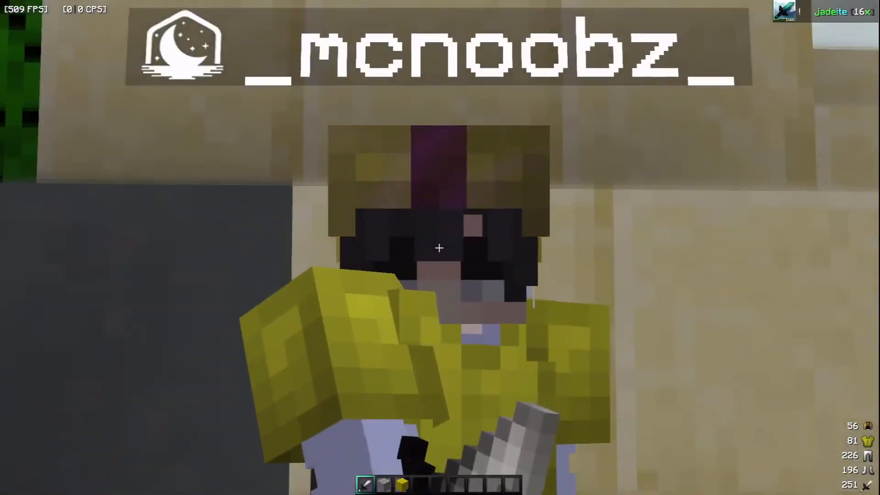
scroll(439, 248, up, 5)
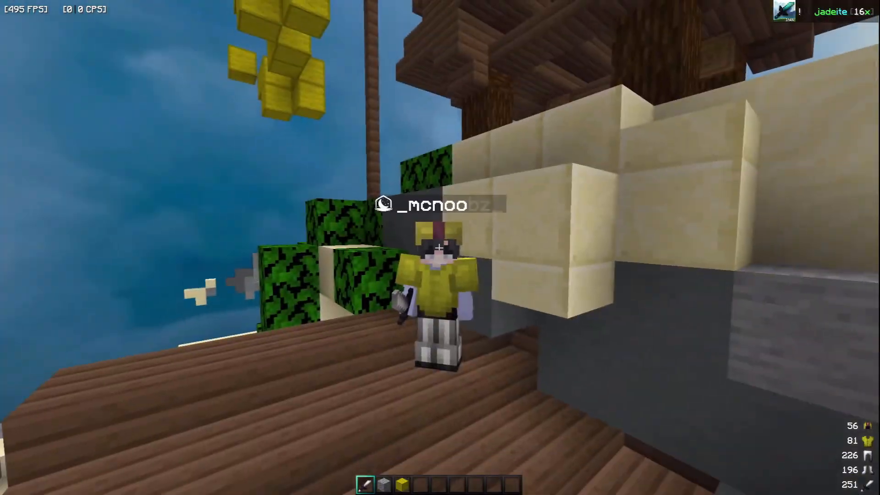
key(c)
key(c)
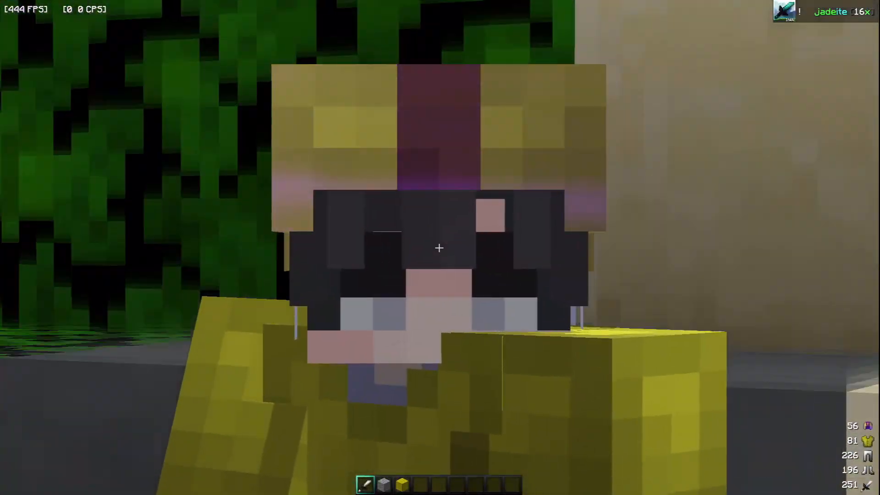